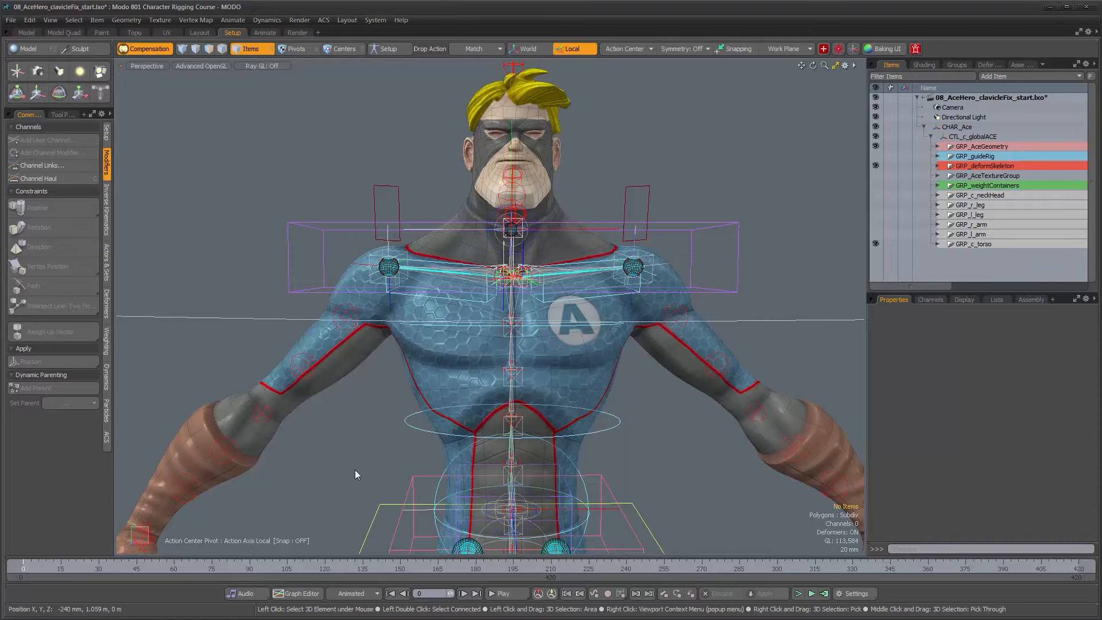
Step: Scrub the animation through to frame 289 and view the clavicle controls closely in the bent torso pose
{"action": "left_click_drag", "start_coordinate": [28, 568], "coordinate": [358, 569]}
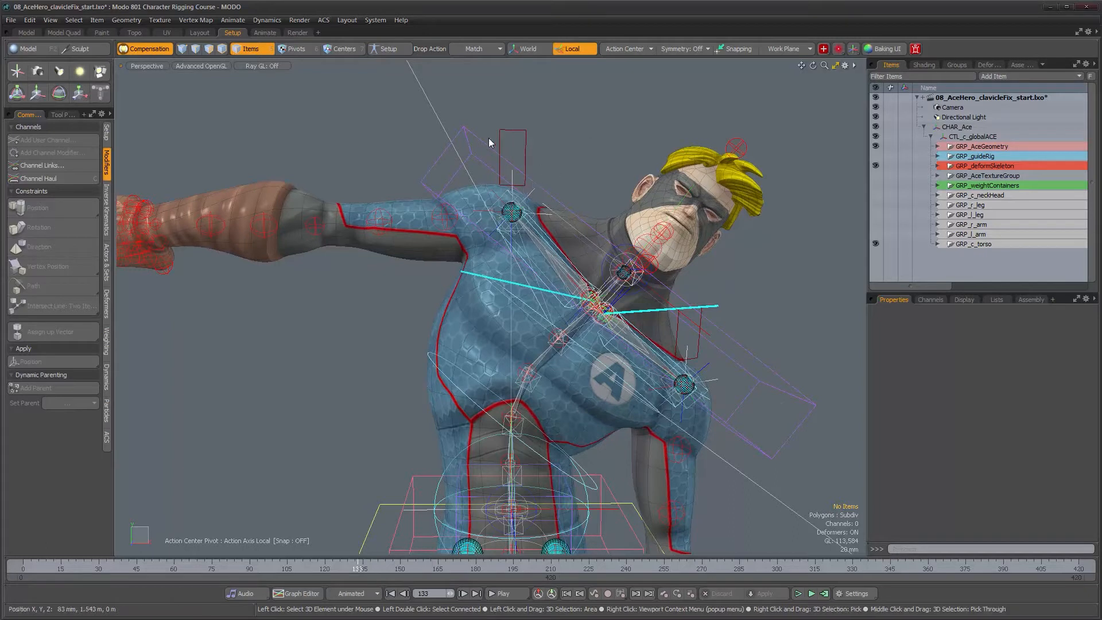
{"action": "left_click_drag", "start_coordinate": [363, 569], "coordinate": [749, 569]}
{"action": "left_click_drag", "start_coordinate": [269, 350], "coordinate": [402, 368], "text": "alt"}
{"action": "right_click_drag", "start_coordinate": [403, 367], "coordinate": [453, 358], "text": "alt"}
{"action": "left_click_drag", "start_coordinate": [453, 359], "coordinate": [495, 350], "text": "alt"}
{"action": "left_click", "coordinate": [450, 340]}
{"action": "left_click_drag", "start_coordinate": [452, 421], "coordinate": [724, 409], "text": "alt"}
{"action": "right_click_drag", "start_coordinate": [724, 408], "coordinate": [597, 414], "text": "alt"}
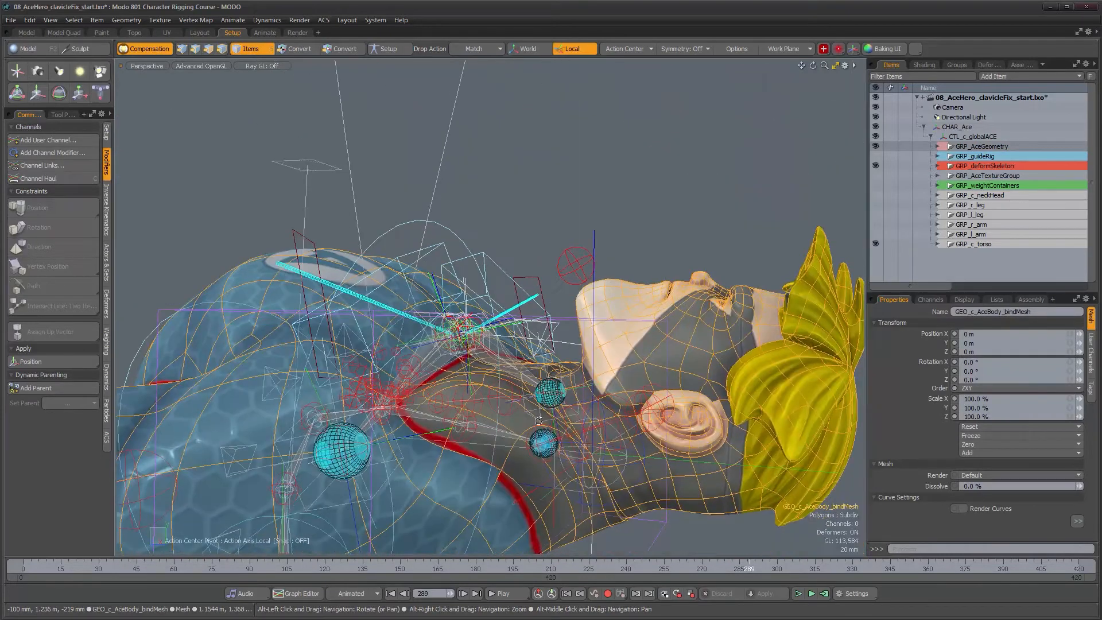
Step: Examine how both shoulders and clavicle joints deform at frame 289 from the front and both sides
{"action": "left_click_drag", "start_coordinate": [596, 414], "coordinate": [531, 428], "text": "alt"}
{"action": "right_click_drag", "start_coordinate": [531, 427], "coordinate": [471, 438], "text": "alt"}
{"action": "middle_click_drag", "start_coordinate": [471, 438], "coordinate": [439, 349], "text": "alt"}
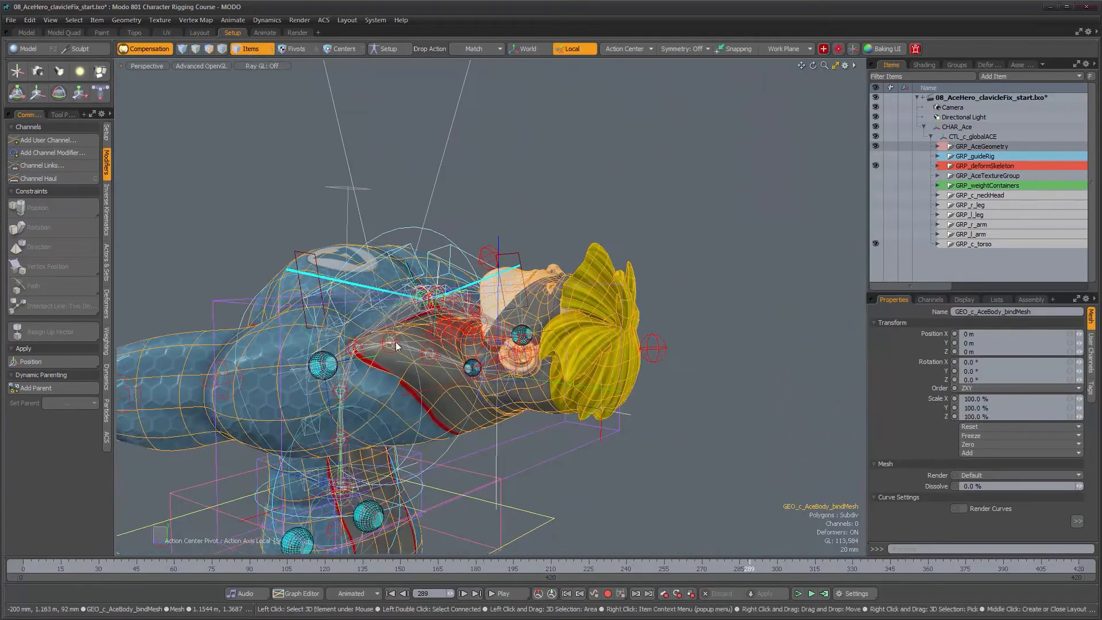
{"action": "left_click_drag", "start_coordinate": [399, 345], "coordinate": [473, 376], "text": "alt"}
{"action": "right_click_drag", "start_coordinate": [473, 376], "coordinate": [503, 376], "text": "alt"}
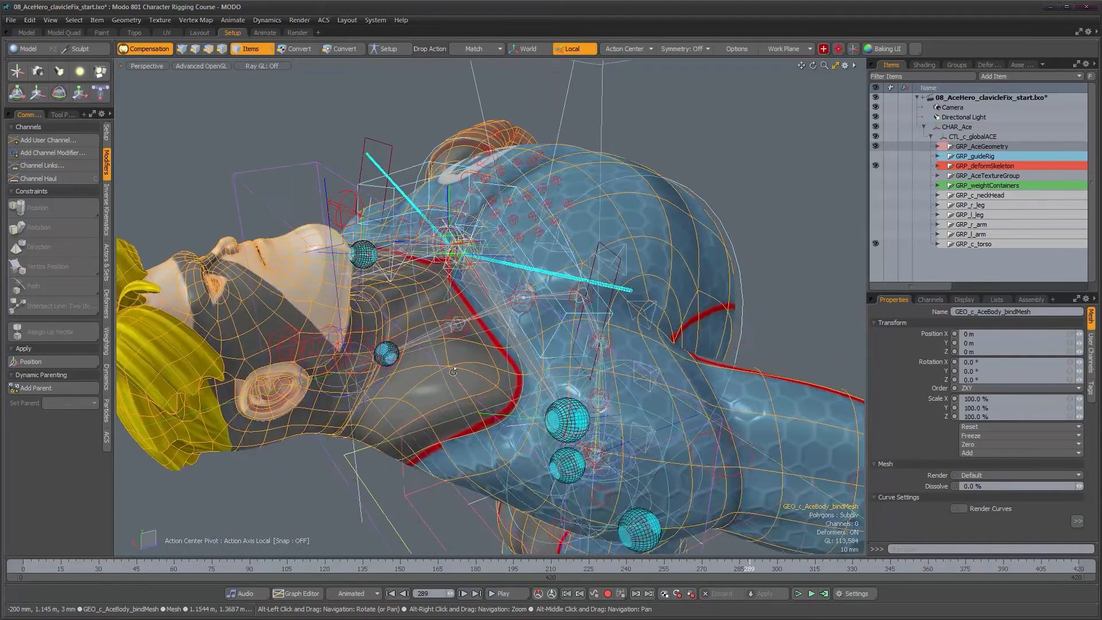
{"action": "left_click_drag", "start_coordinate": [503, 376], "coordinate": [427, 381], "text": "alt"}
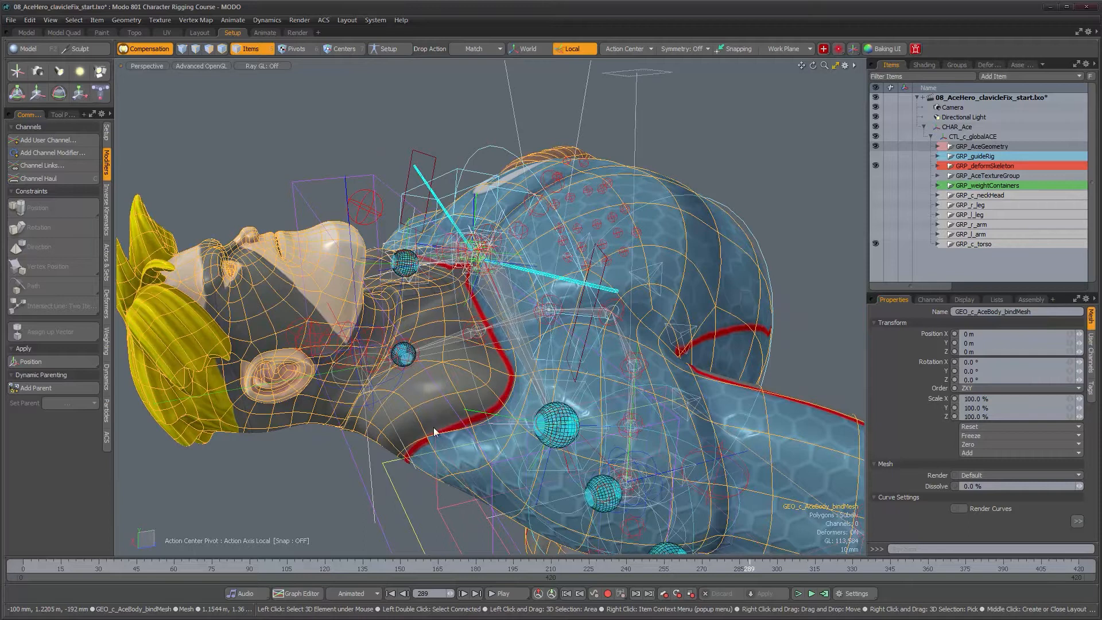
{"action": "left_click_drag", "start_coordinate": [501, 352], "coordinate": [480, 334], "text": "alt"}
{"action": "left_click_drag", "start_coordinate": [485, 248], "coordinate": [577, 456], "text": "alt"}
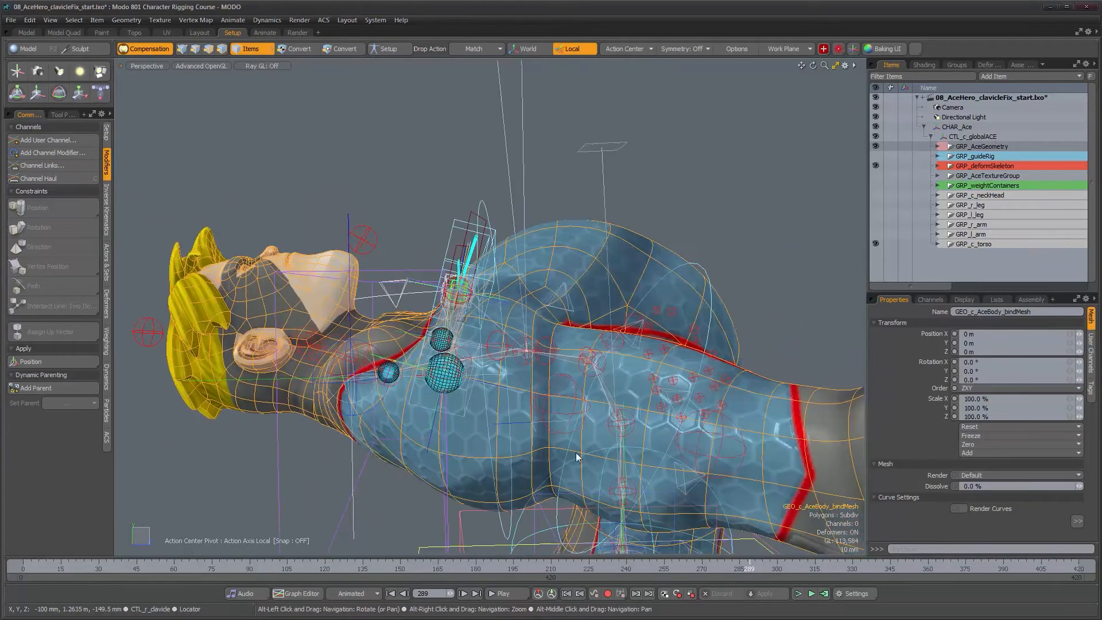
Step: Return the animation to frame 0 and locate the right clavicle IK control, CTL_r_IKclavicle, in the item hierarchy
{"action": "left_click_drag", "start_coordinate": [752, 575], "coordinate": [44, 574]}
{"action": "left_click_drag", "start_coordinate": [368, 258], "coordinate": [277, 365], "text": "alt"}
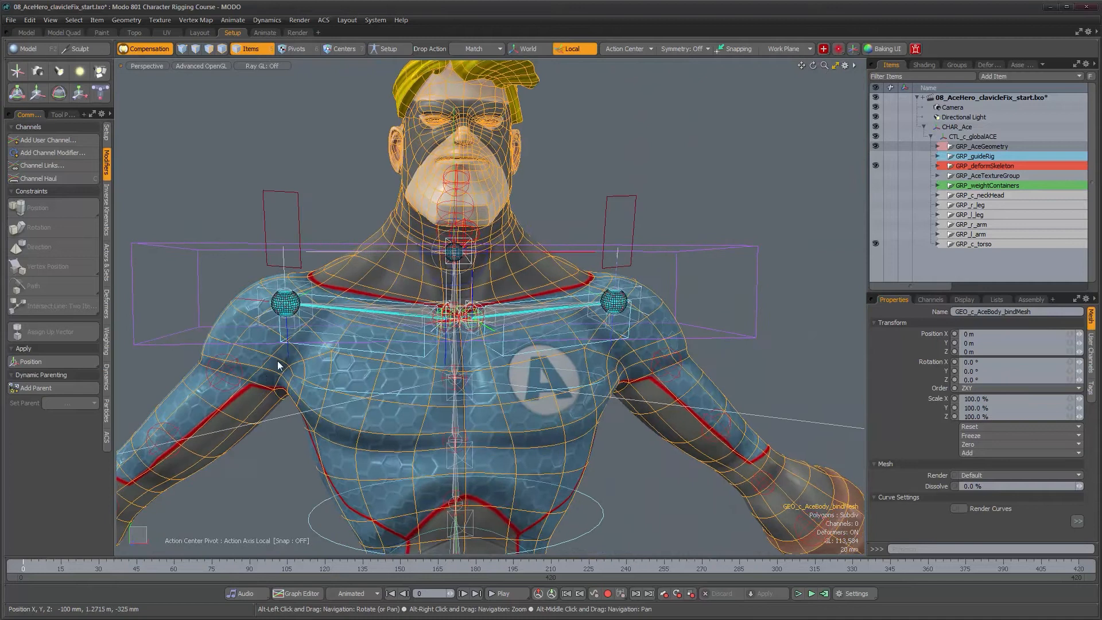
{"action": "left_click", "coordinate": [263, 209]}
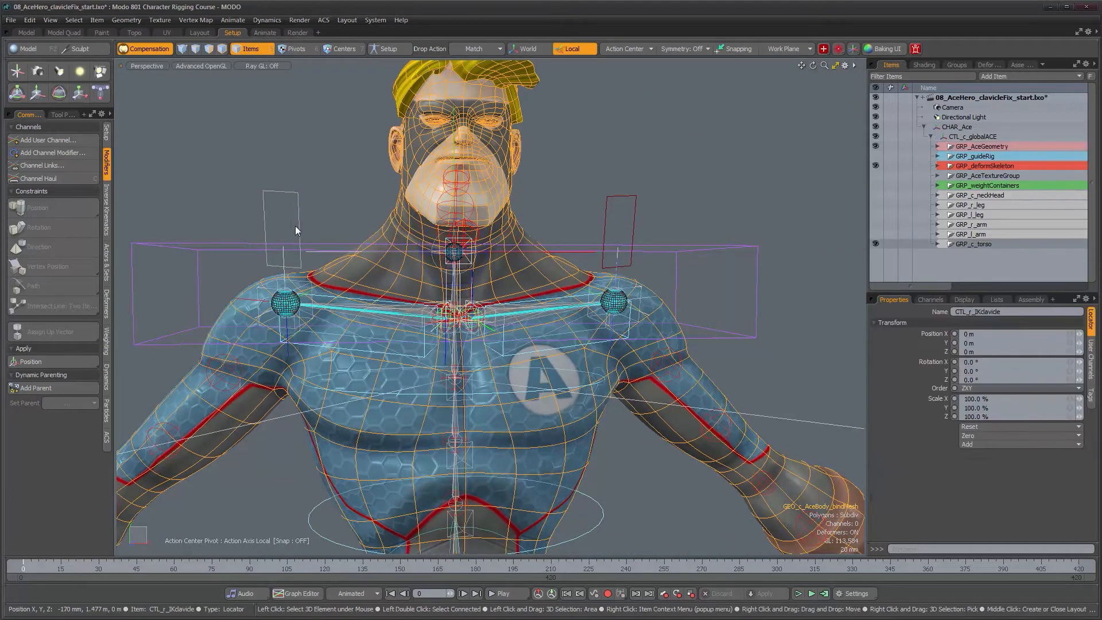
{"action": "left_click_drag", "start_coordinate": [336, 232], "coordinate": [433, 251], "text": "alt+shift"}
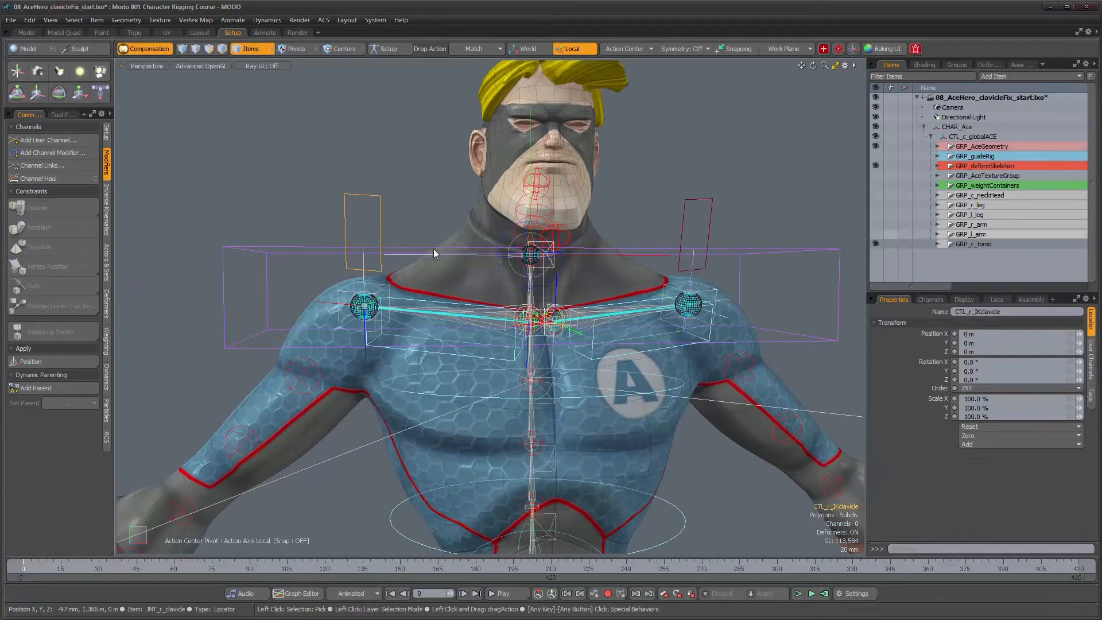
{"action": "key", "text": "f"}
{"action": "scroll", "coordinate": [994, 235], "scroll_direction": "down", "scroll_amount": 2}
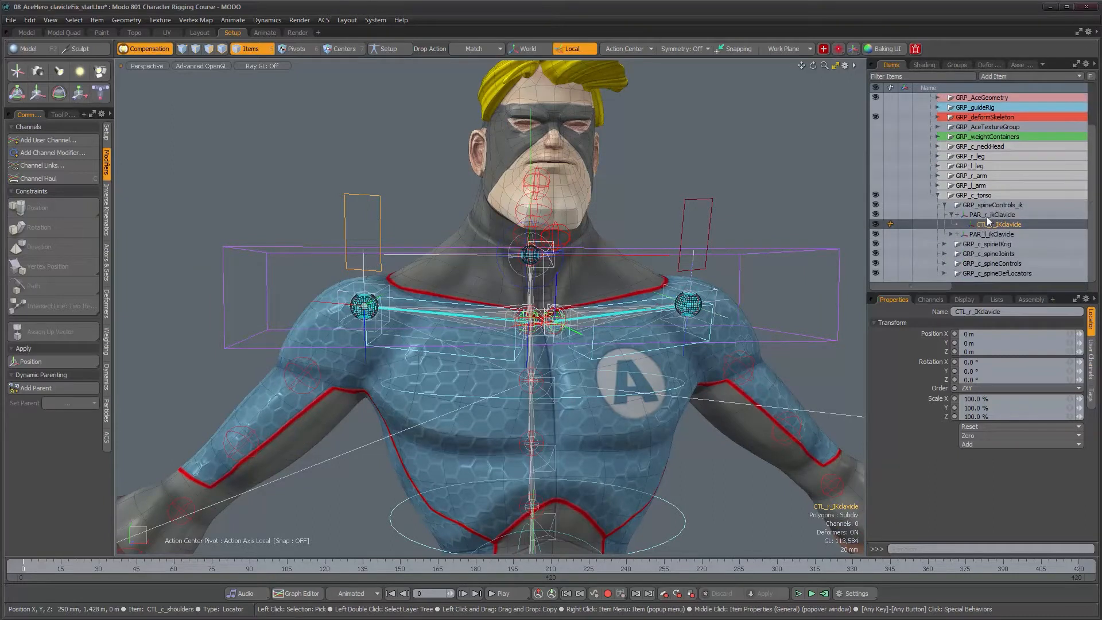
Step: Inspect the PAR_r_ikClavicle locator and the position constraint attached to it
{"action": "left_click", "coordinate": [981, 215]}
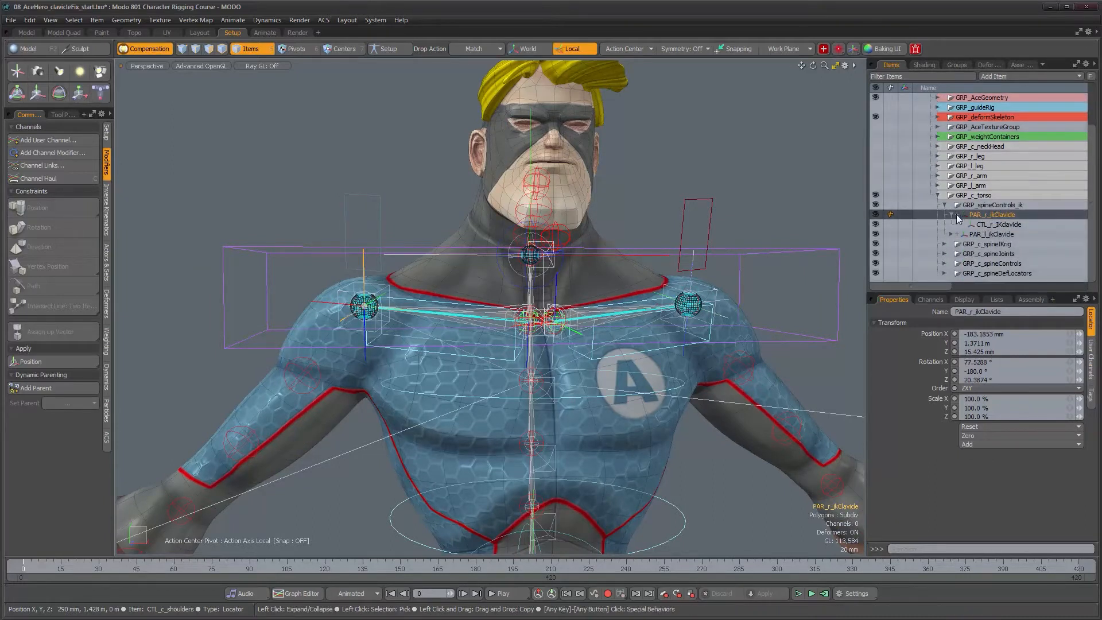
{"action": "left_click_drag", "start_coordinate": [333, 342], "coordinate": [373, 337], "text": "alt"}
{"action": "right_click_drag", "start_coordinate": [373, 338], "coordinate": [382, 282], "text": "alt"}
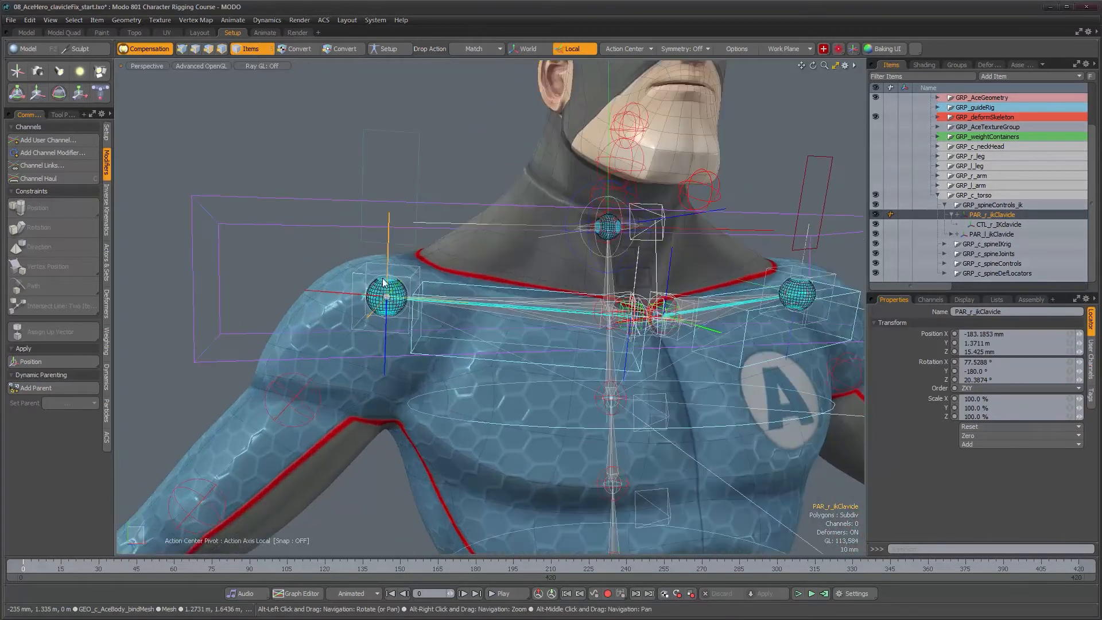
{"action": "left_click", "coordinate": [956, 215]}
{"action": "left_click", "coordinate": [1003, 225]}
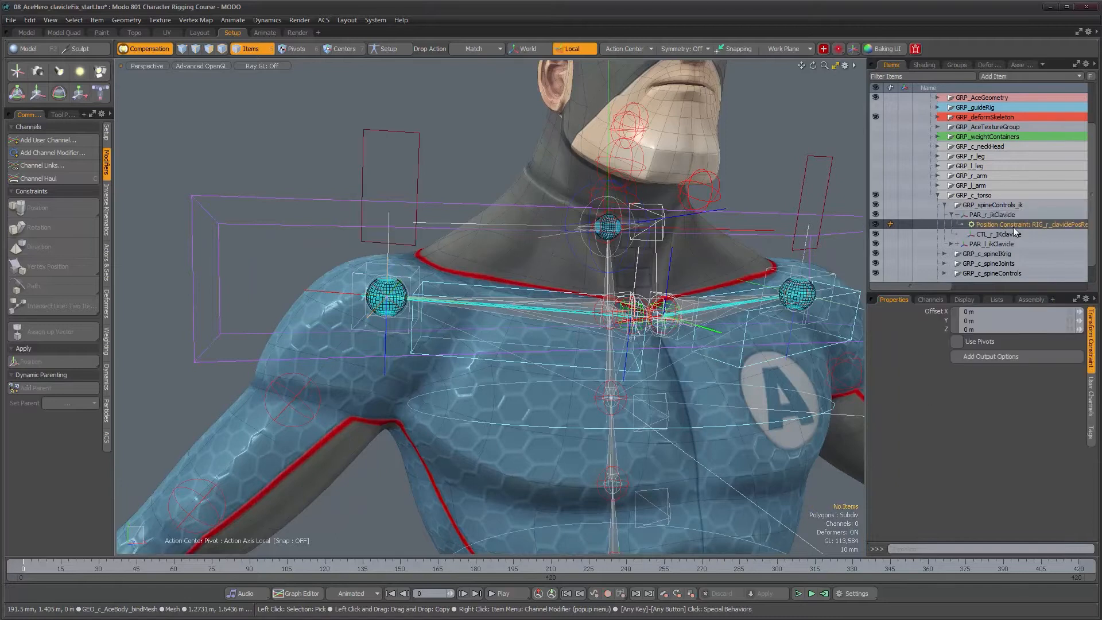
{"action": "left_click_drag", "start_coordinate": [697, 322], "coordinate": [443, 309], "text": "alt"}
Step: Select the items driving the right clavicle's position constraint and make the GRP_r_arm group visible
{"action": "right_click", "coordinate": [986, 225]}
{"action": "left_click", "coordinate": [986, 275]}
{"action": "scroll", "coordinate": [442, 309], "scroll_direction": "up", "scroll_amount": 5}
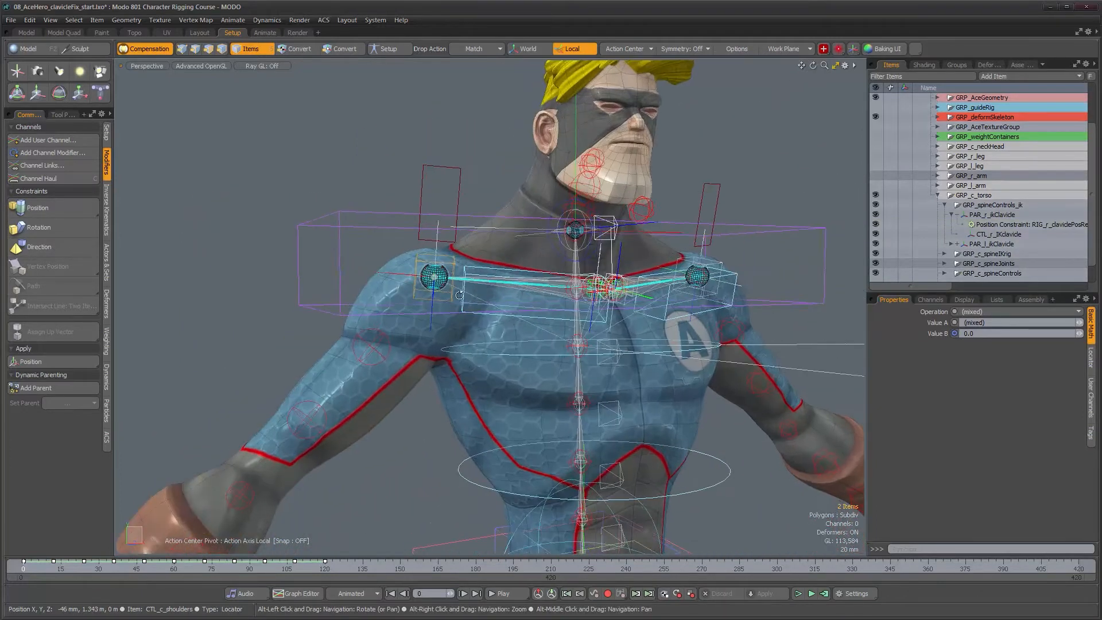
{"action": "scroll", "coordinate": [512, 254], "scroll_direction": "up", "scroll_amount": 5}
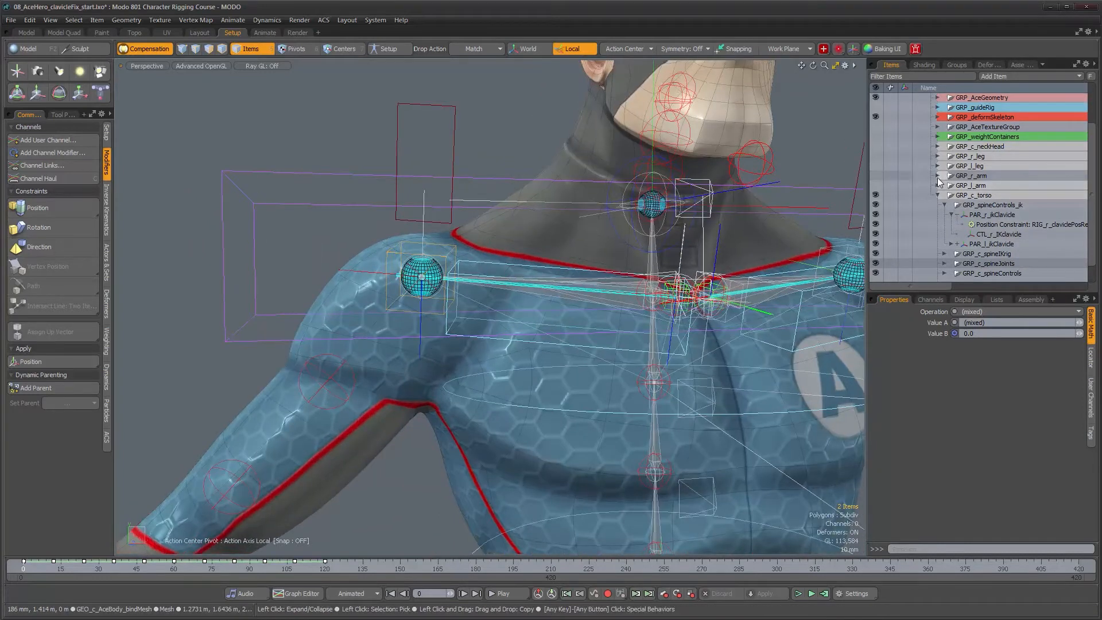
{"action": "left_click", "coordinate": [875, 175]}
{"action": "scroll", "coordinate": [494, 345], "scroll_direction": "down", "scroll_amount": 8}
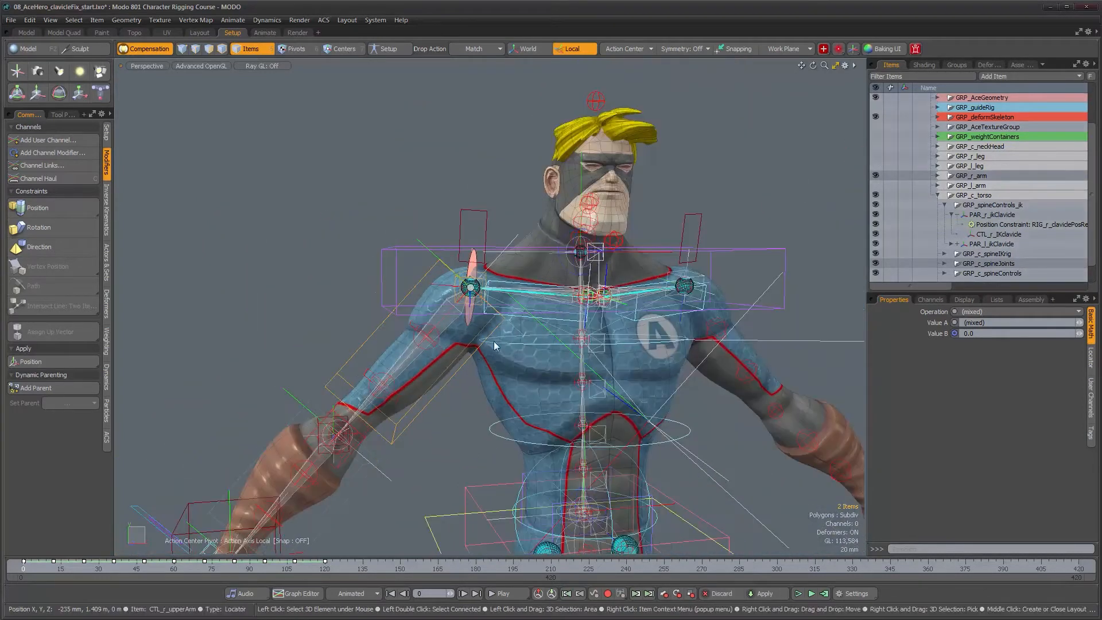
{"action": "scroll", "coordinate": [467, 403], "scroll_direction": "up", "scroll_amount": 5}
{"action": "left_click_drag", "start_coordinate": [400, 418], "coordinate": [474, 419], "text": "alt"}
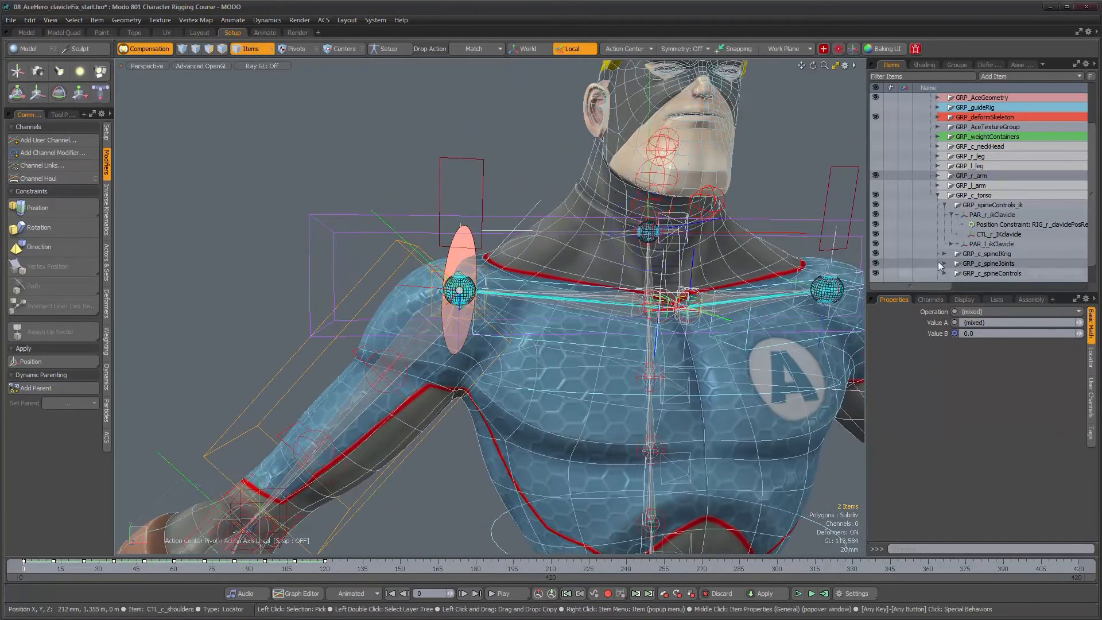
Step: Select PAR_r_ikClavicle, open the schematic below an adjusted viewport, and locate its node in the ACE_Clavicle_Arms Rig workspace
{"action": "left_click", "coordinate": [998, 215]}
{"action": "left_click", "coordinate": [956, 214]}
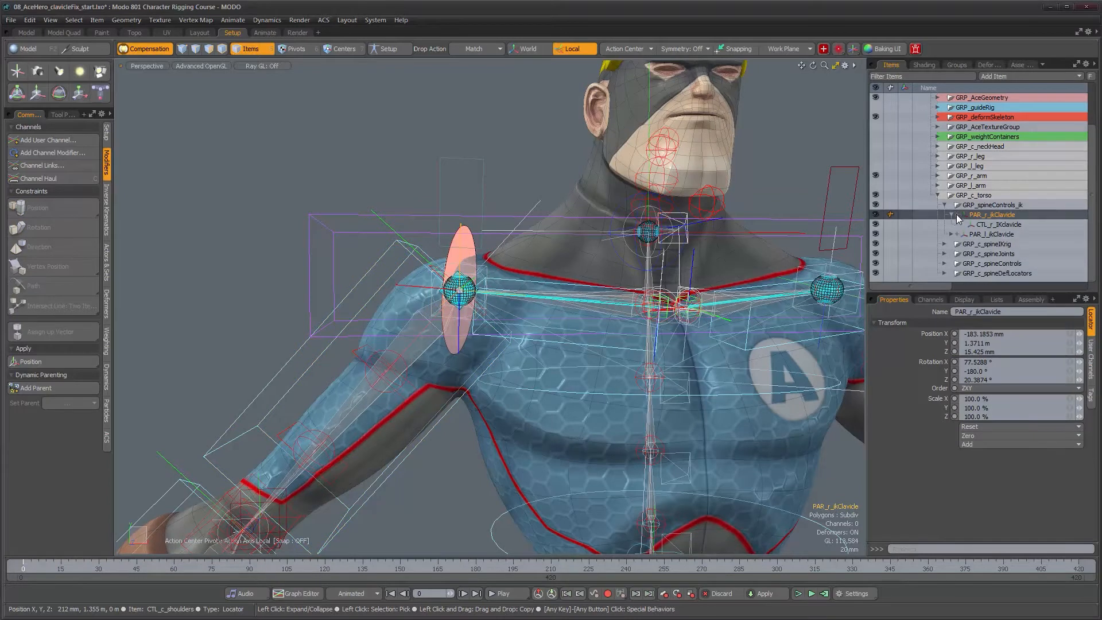
{"action": "key", "text": "KP_0"}
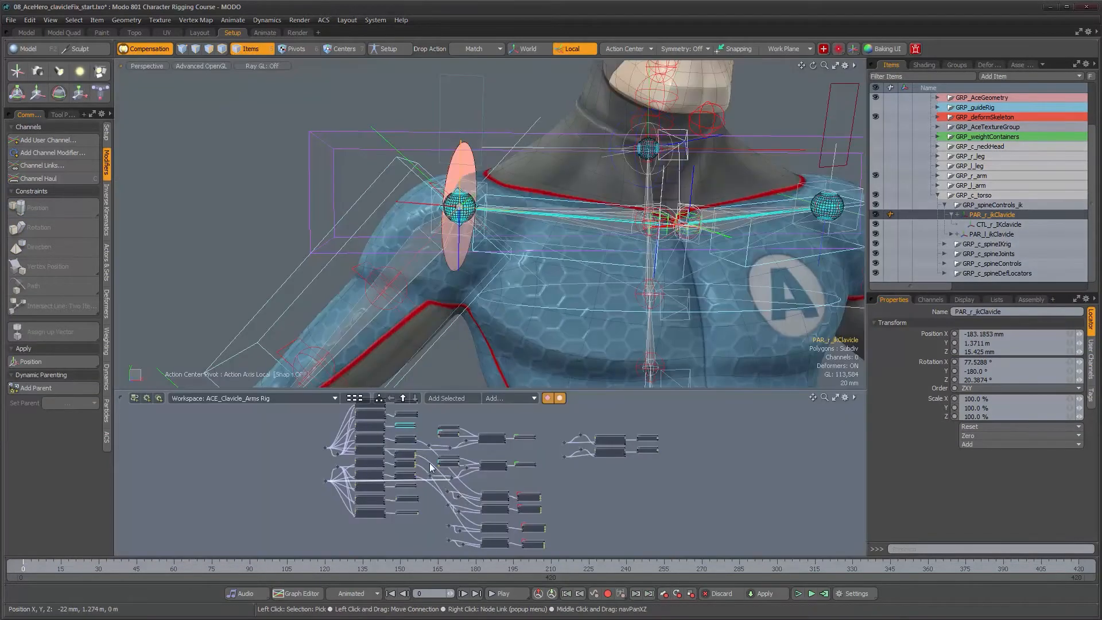
{"action": "left_click_drag", "start_coordinate": [578, 388], "coordinate": [570, 307]}
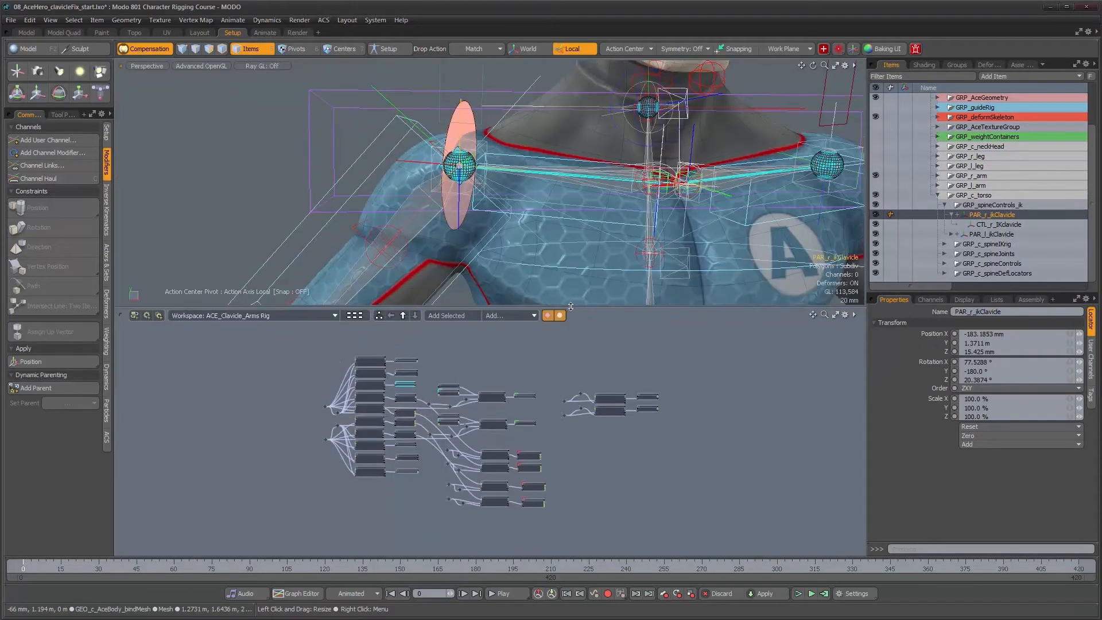
{"action": "left_click_drag", "start_coordinate": [487, 376], "coordinate": [494, 470], "text": "alt"}
{"action": "scroll", "coordinate": [556, 425], "scroll_direction": "up", "scroll_amount": 8, "text": "alt"}
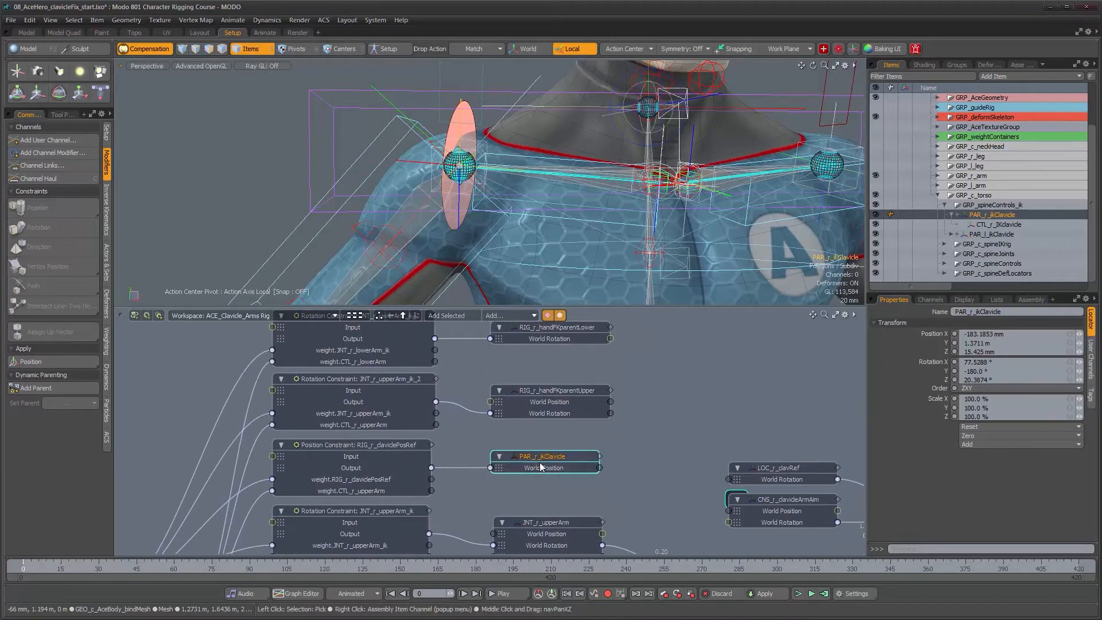
Step: Inspect the position constraint node feeding PAR_r_ikClavicle and its weight.CTL_r_upperArm channel alongside the right shoulder
{"action": "left_click", "coordinate": [372, 448]}
{"action": "left_click_drag", "start_coordinate": [361, 458], "coordinate": [487, 406], "text": "alt"}
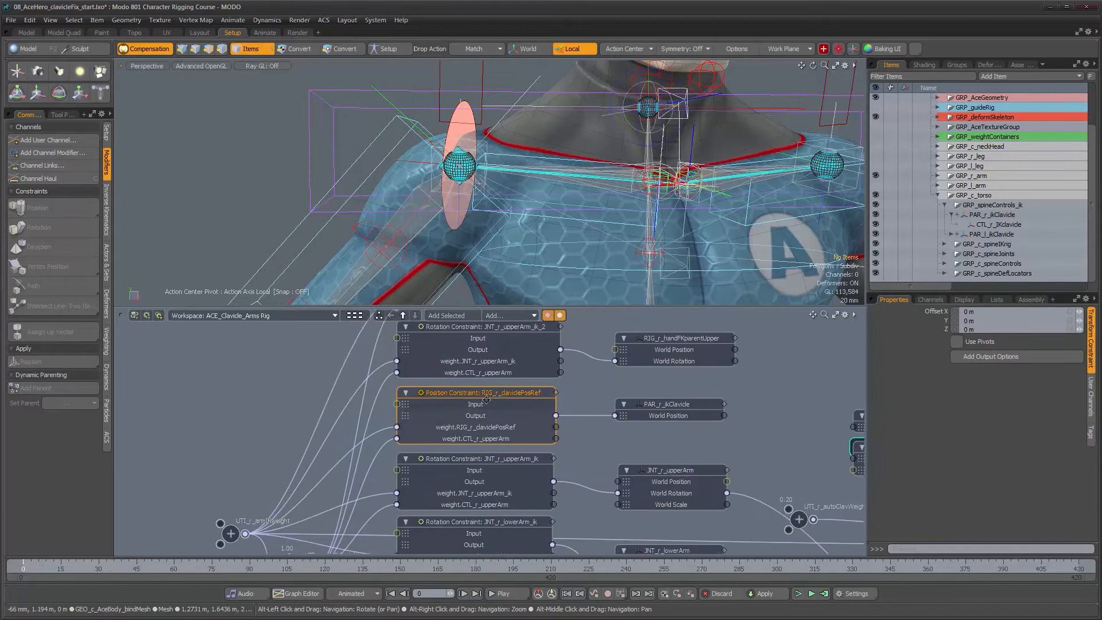
{"action": "scroll", "coordinate": [484, 408], "scroll_direction": "down", "scroll_amount": 2, "text": "alt"}
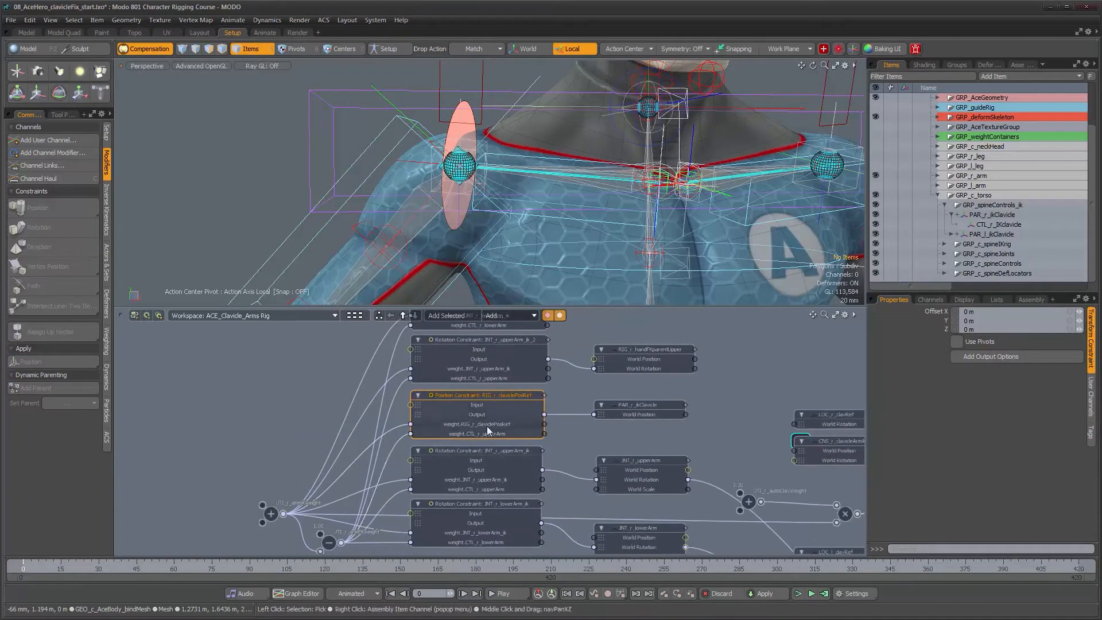
{"action": "scroll", "coordinate": [494, 424], "scroll_direction": "up", "scroll_amount": 1, "text": "alt"}
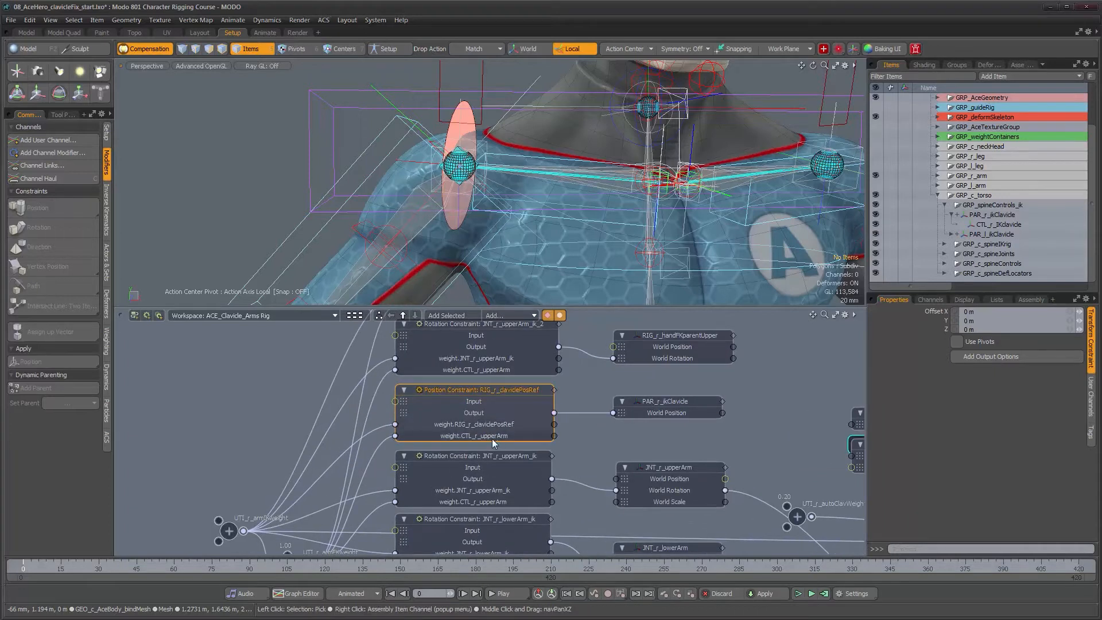
{"action": "left_click", "coordinate": [500, 436]}
{"action": "scroll", "coordinate": [416, 191], "scroll_direction": "down", "scroll_amount": 2, "text": "alt"}
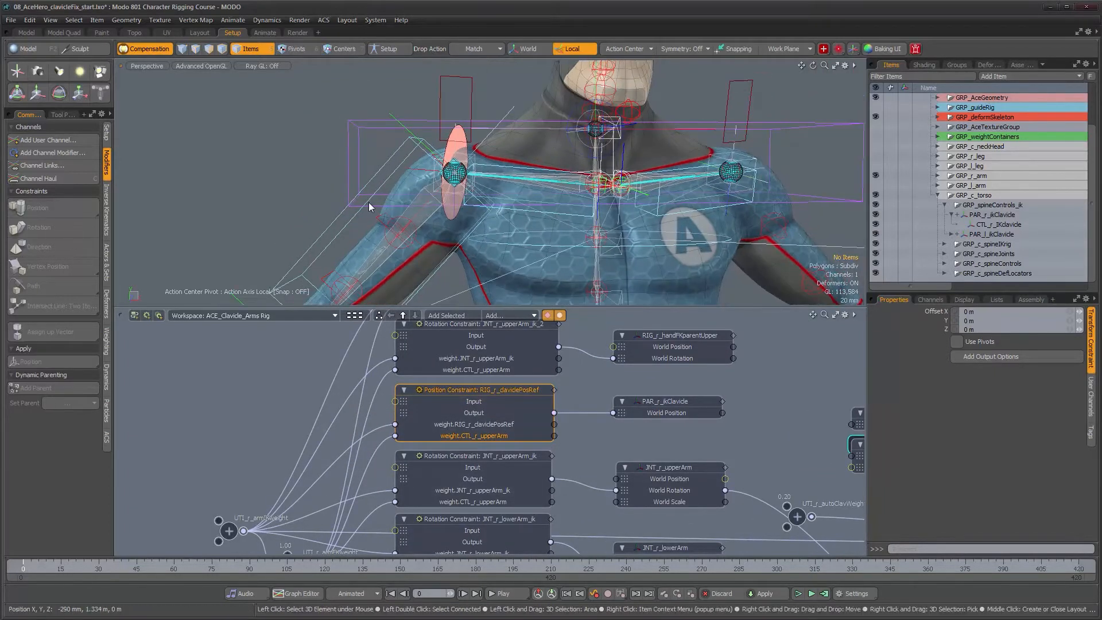
{"action": "scroll", "coordinate": [423, 205], "scroll_direction": "down", "scroll_amount": 1, "text": "alt"}
{"action": "middle_click_drag", "start_coordinate": [423, 205], "coordinate": [413, 236], "text": "alt"}
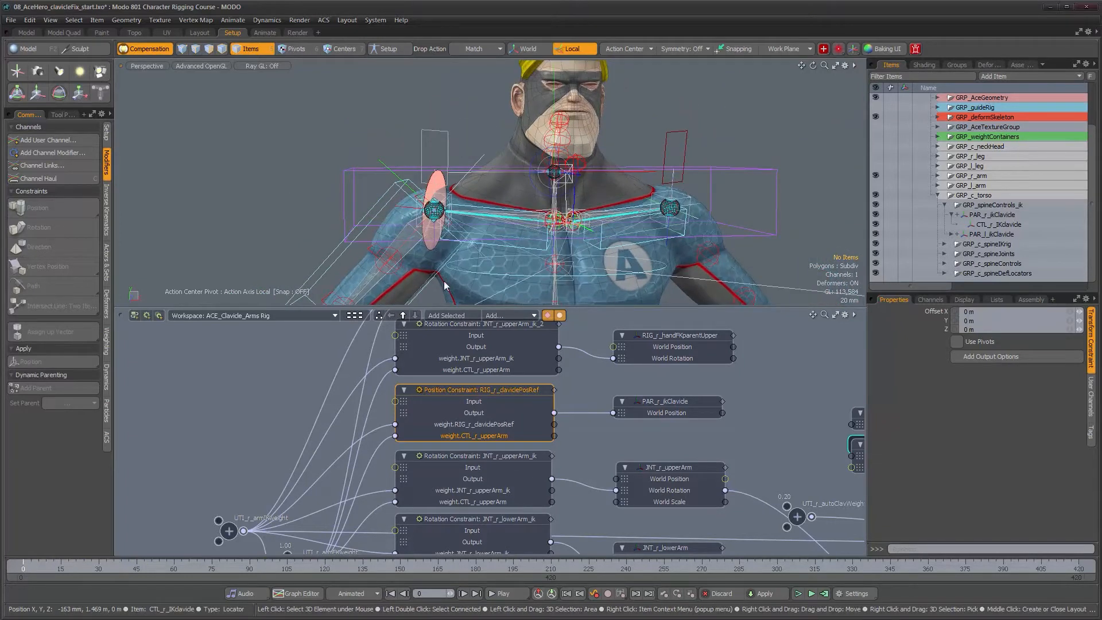
{"action": "left_click_drag", "start_coordinate": [427, 209], "coordinate": [465, 214], "text": "alt"}
{"action": "right_click_drag", "start_coordinate": [465, 213], "coordinate": [456, 217], "text": "alt"}
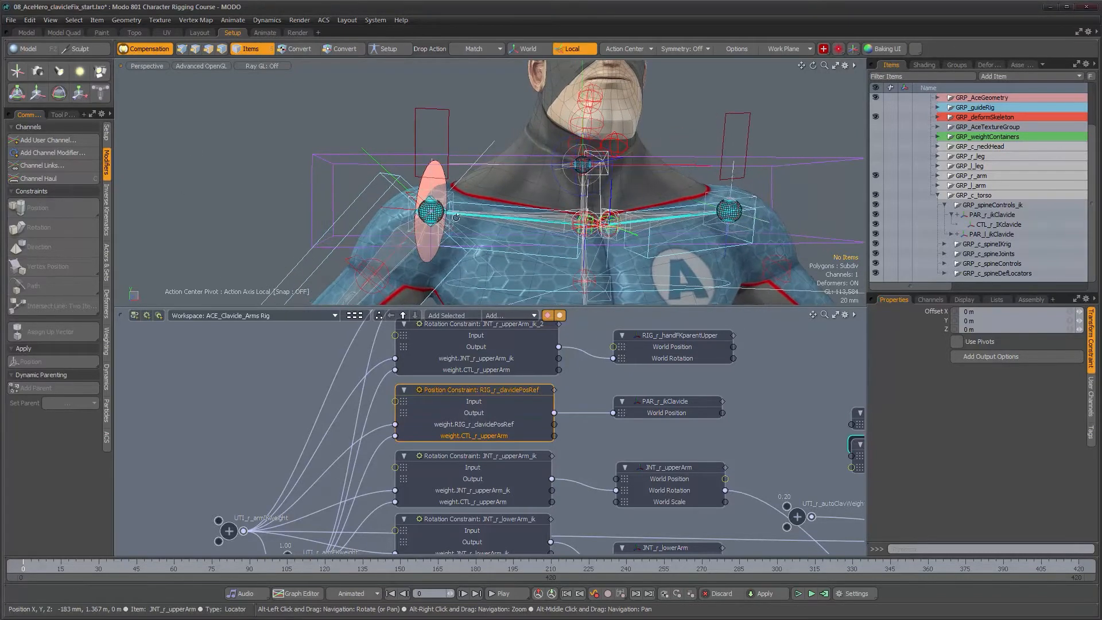
Step: Scrub to frame 160, select the RIG_r_claviclePosRef locator, and examine the right shoulder at frame 169
{"action": "mouse_move", "coordinate": [166, 569]}
{"action": "left_mouse_down"}
{"action": "mouse_move", "coordinate": [439, 568]}
{"action": "mouse_move", "coordinate": [425, 568]}
{"action": "left_mouse_up"}
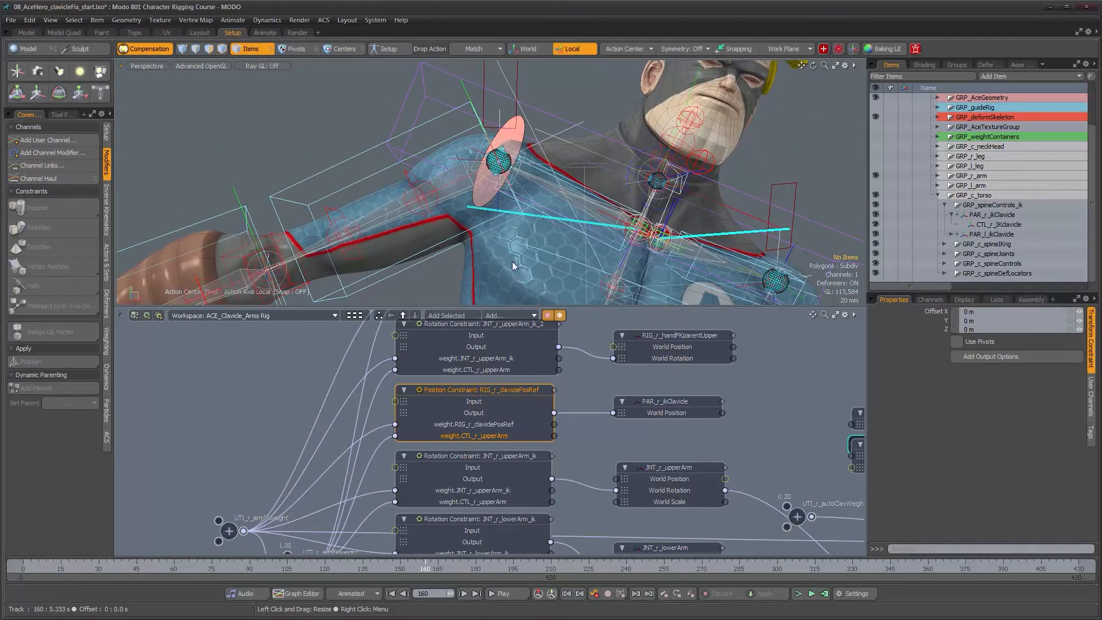
{"action": "left_click", "coordinate": [526, 158]}
{"action": "mouse_move", "coordinate": [427, 569]}
{"action": "left_mouse_down"}
{"action": "mouse_move", "coordinate": [458, 569]}
{"action": "mouse_move", "coordinate": [436, 569]}
{"action": "mouse_move", "coordinate": [447, 569]}
{"action": "left_mouse_up"}
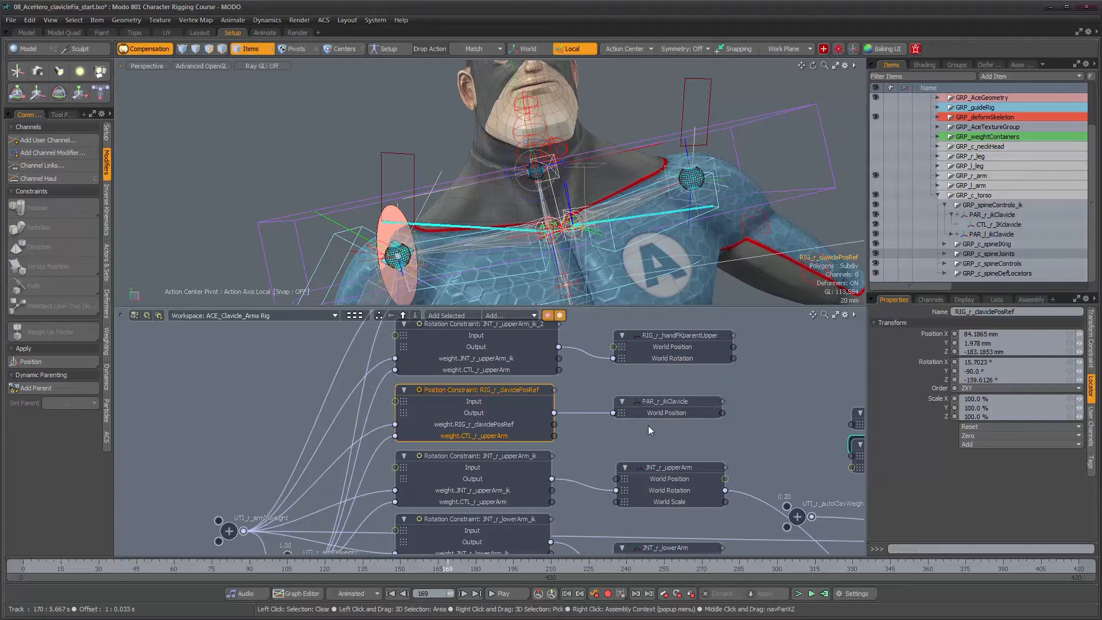
{"action": "left_click_drag", "start_coordinate": [531, 229], "coordinate": [465, 212], "text": "alt"}
{"action": "scroll", "coordinate": [461, 225], "scroll_direction": "up", "scroll_amount": 3}
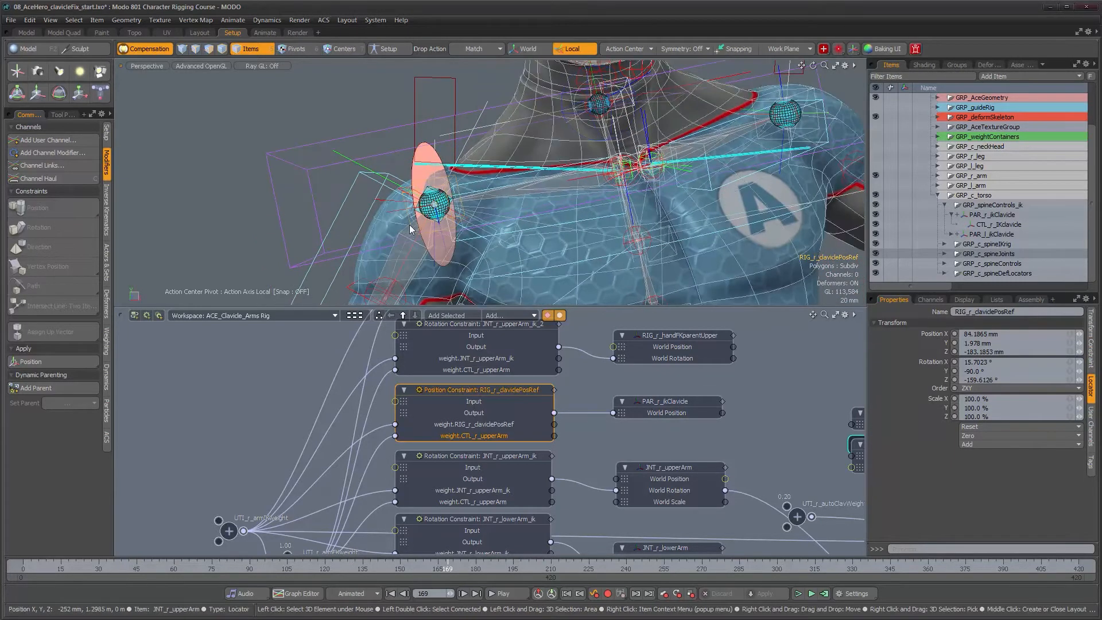
{"action": "scroll", "coordinate": [425, 227], "scroll_direction": "up", "scroll_amount": 2}
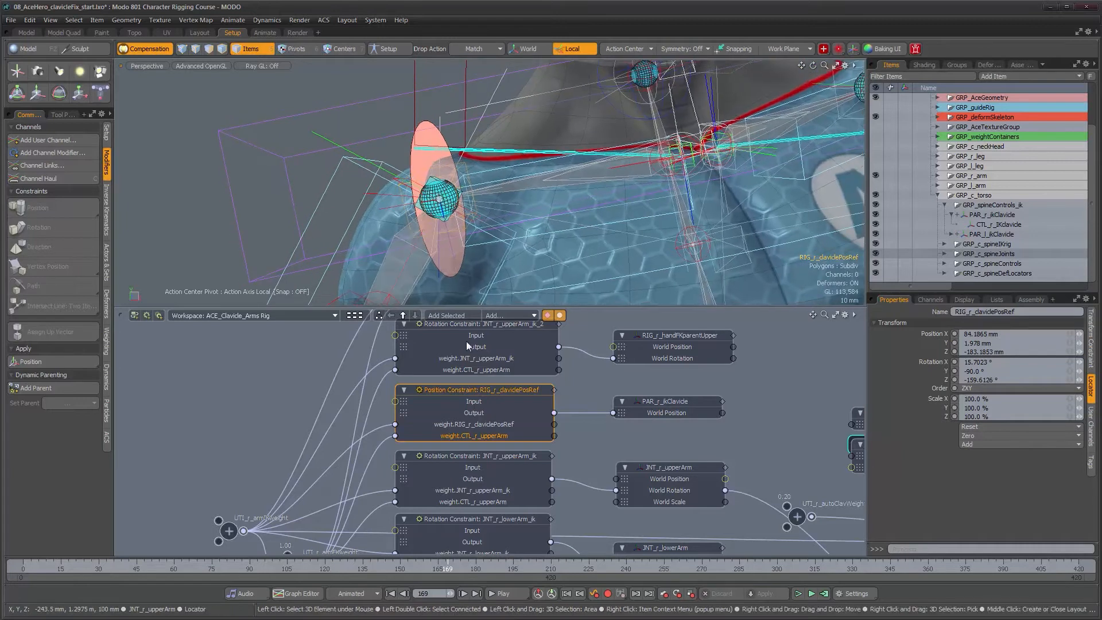
Step: Reveal the items connected to the clavicle position constraint's Input and place their nodes beside it in the schematic
{"action": "scroll", "coordinate": [579, 464], "scroll_direction": "down", "scroll_amount": 3}
{"action": "mouse_move", "coordinate": [511, 460]}
{"action": "left_mouse_down", "text": "alt"}
{"action": "mouse_move", "coordinate": [539, 423]}
{"action": "mouse_move", "coordinate": [513, 420]}
{"action": "mouse_move", "coordinate": [508, 472]}
{"action": "left_mouse_up", "text": "alt"}
{"action": "scroll", "coordinate": [517, 459], "scroll_direction": "up", "scroll_amount": 3}
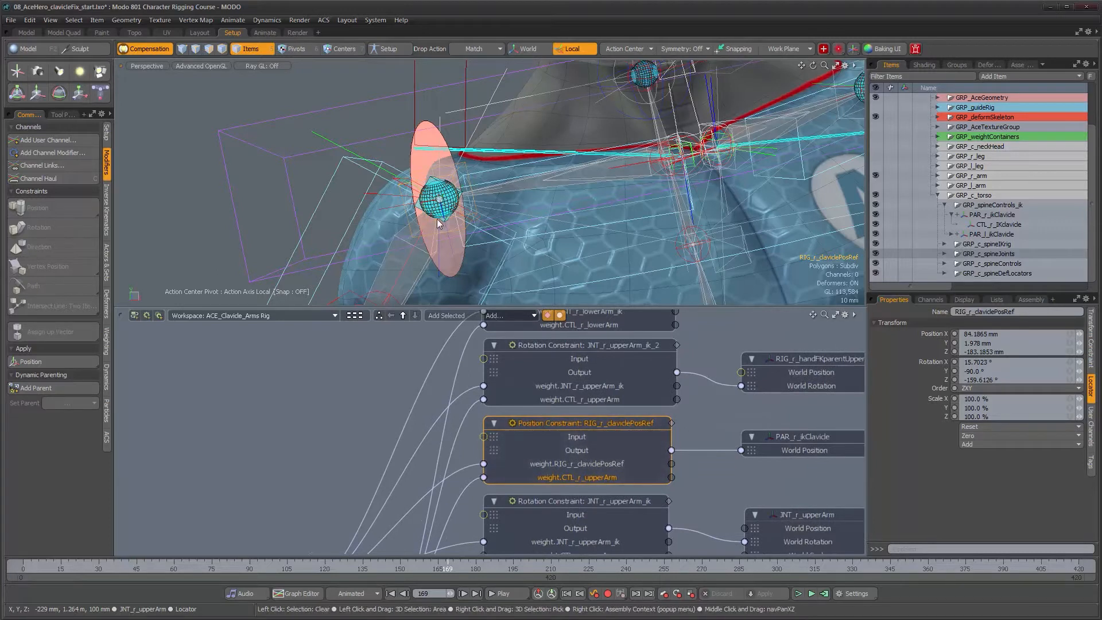
{"action": "double_click", "coordinate": [484, 437]}
{"action": "left_click_drag", "start_coordinate": [416, 411], "coordinate": [262, 403]}
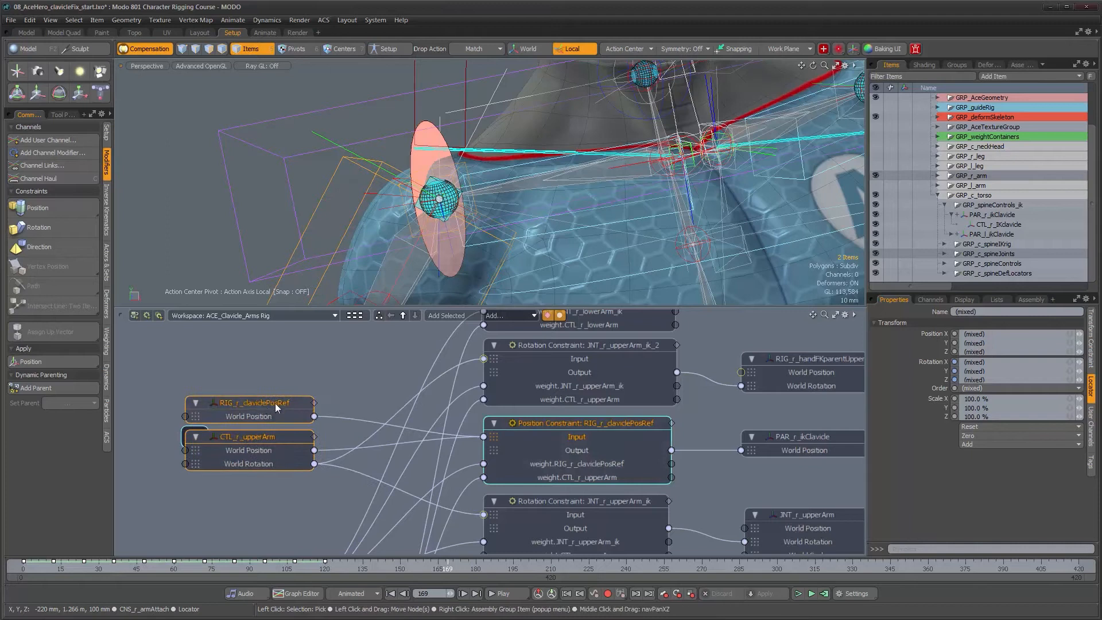
Step: Select the RIG_r_claviclePosRef node and then the CTL_r_upperArm node to examine their links to the position constraint
{"action": "left_click", "coordinate": [304, 366]}
{"action": "left_click", "coordinate": [288, 400]}
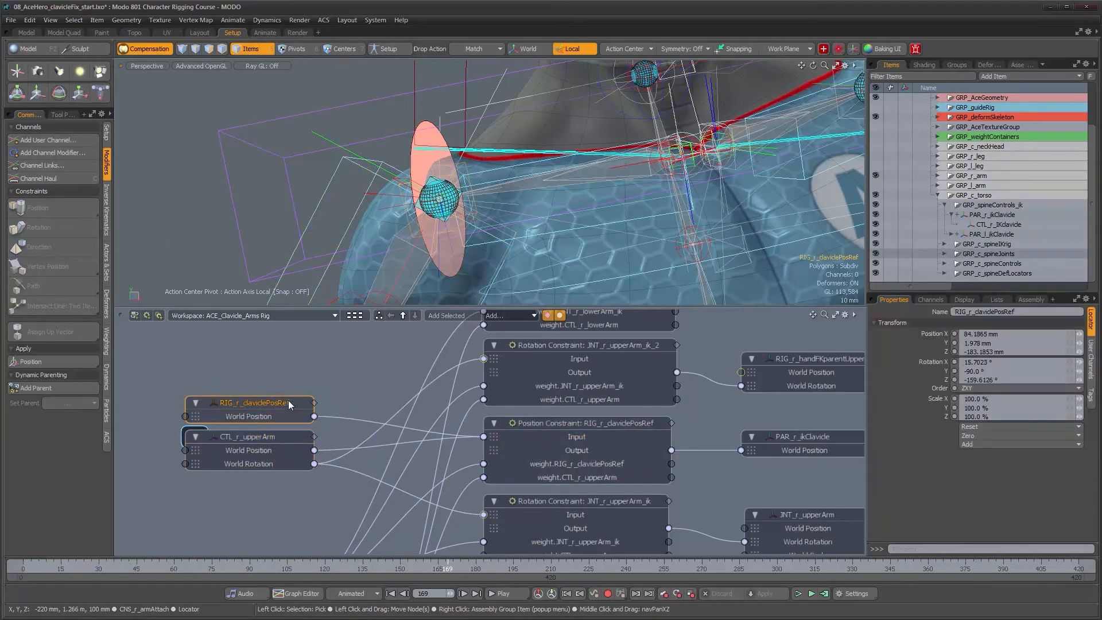
{"action": "left_click", "coordinate": [246, 439]}
{"action": "scroll", "coordinate": [286, 490], "scroll_direction": "down", "scroll_amount": 1}
{"action": "left_click_drag", "start_coordinate": [286, 490], "coordinate": [294, 510], "text": "alt"}
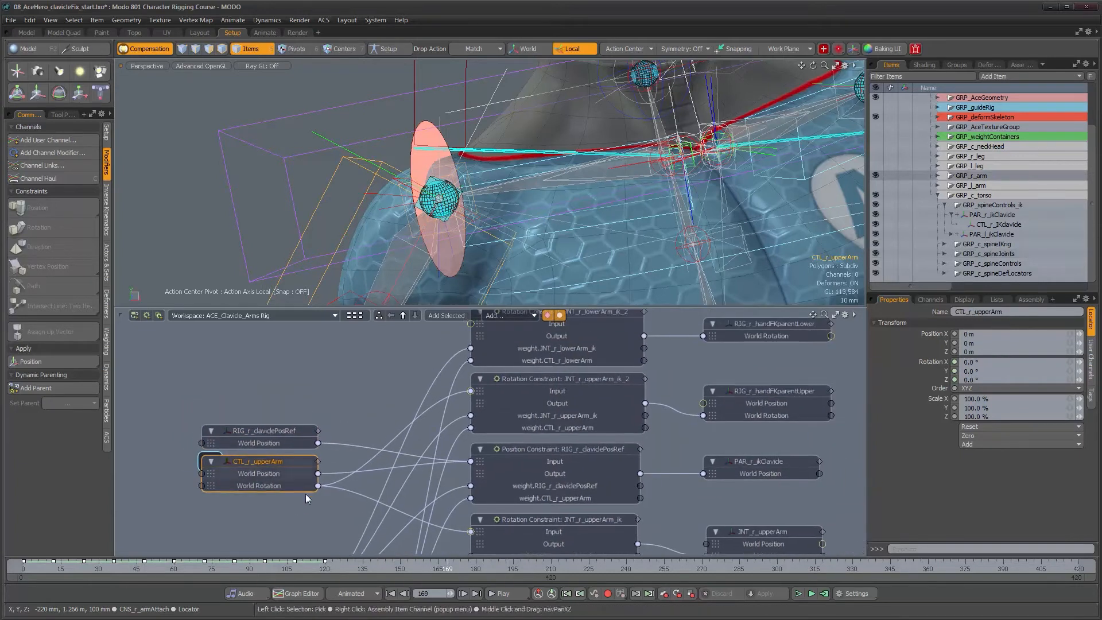
Step: Remove the CTL_r_upperArm node from the schematic and line up RIG_r_claviclePosRef with the position constraint's Input
{"action": "key", "text": "Delete"}
{"action": "left_click_drag", "start_coordinate": [287, 428], "coordinate": [284, 445]}
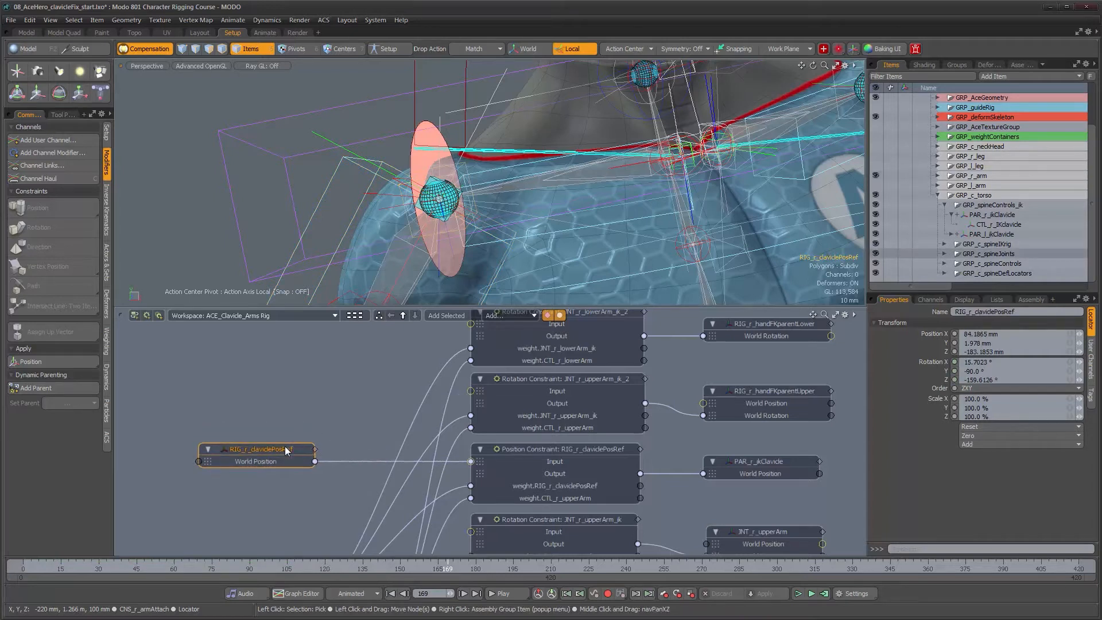
{"action": "left_click_drag", "start_coordinate": [400, 481], "coordinate": [368, 483], "text": "alt"}
{"action": "right_click_drag", "start_coordinate": [368, 483], "coordinate": [392, 488], "text": "alt"}
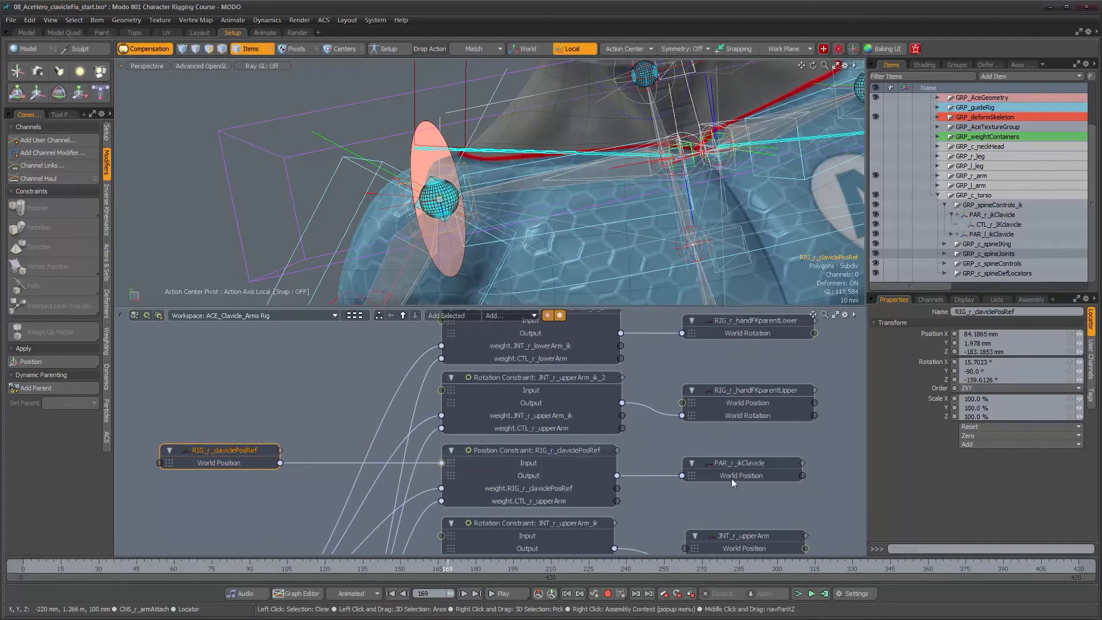
{"action": "right_click_drag", "start_coordinate": [518, 201], "coordinate": [501, 203], "text": "alt"}
{"action": "left_click_drag", "start_coordinate": [500, 204], "coordinate": [449, 241], "text": "alt"}
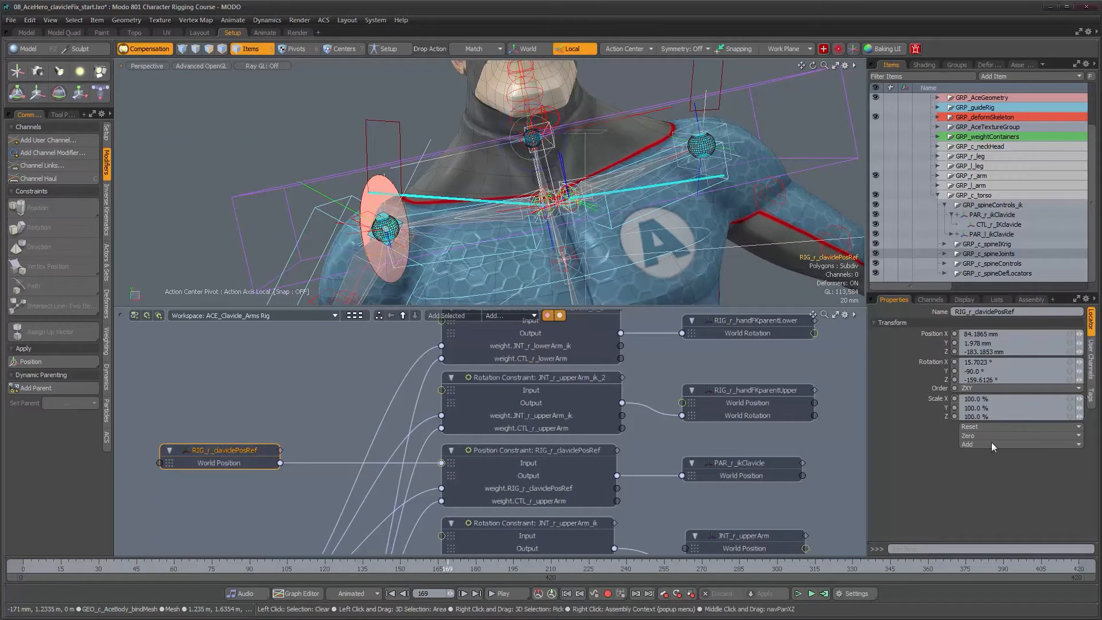
Step: Add World Rotation channels to the RIG_r_claviclePosRef and PAR_r_ikClavicle nodes and link the first to the second
{"action": "right_click", "coordinate": [228, 452]}
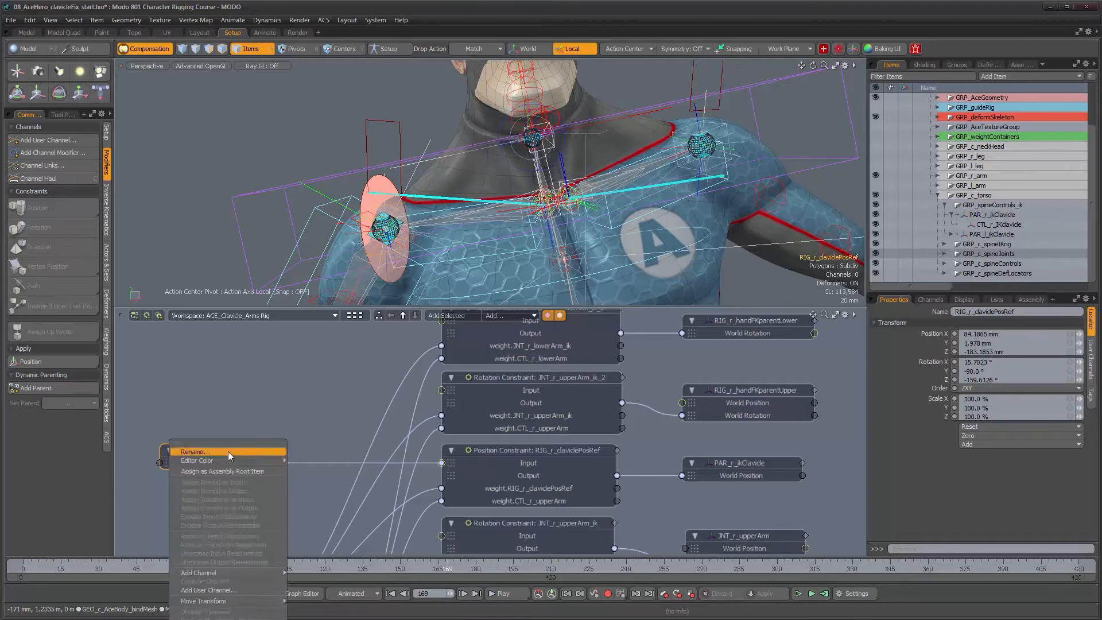
{"action": "mouse_move", "coordinate": [235, 575]}
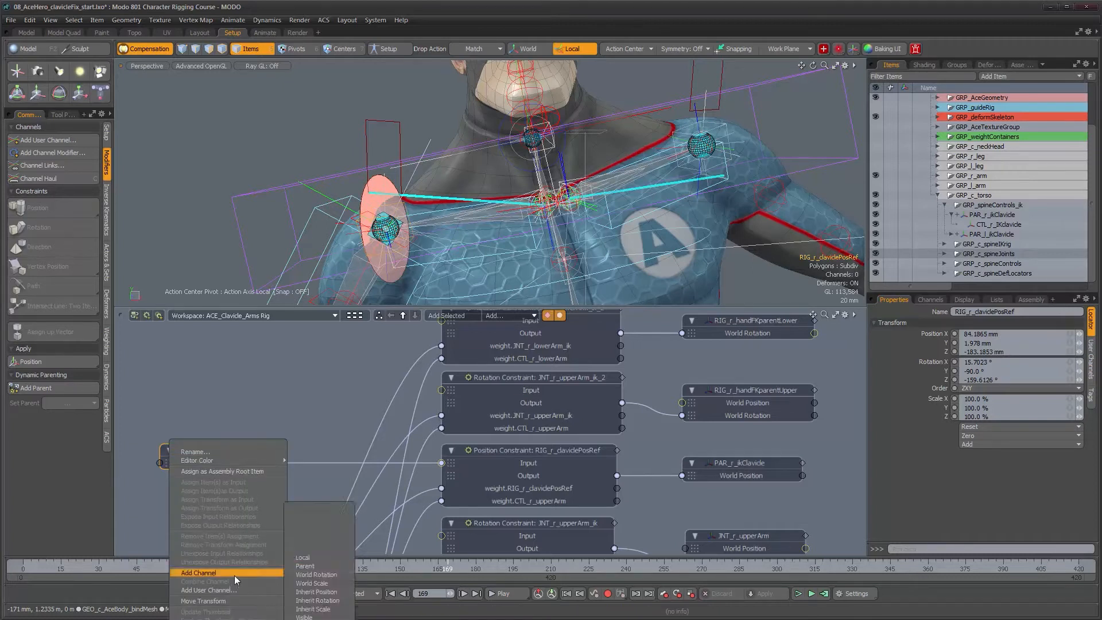
{"action": "left_click", "coordinate": [325, 582]}
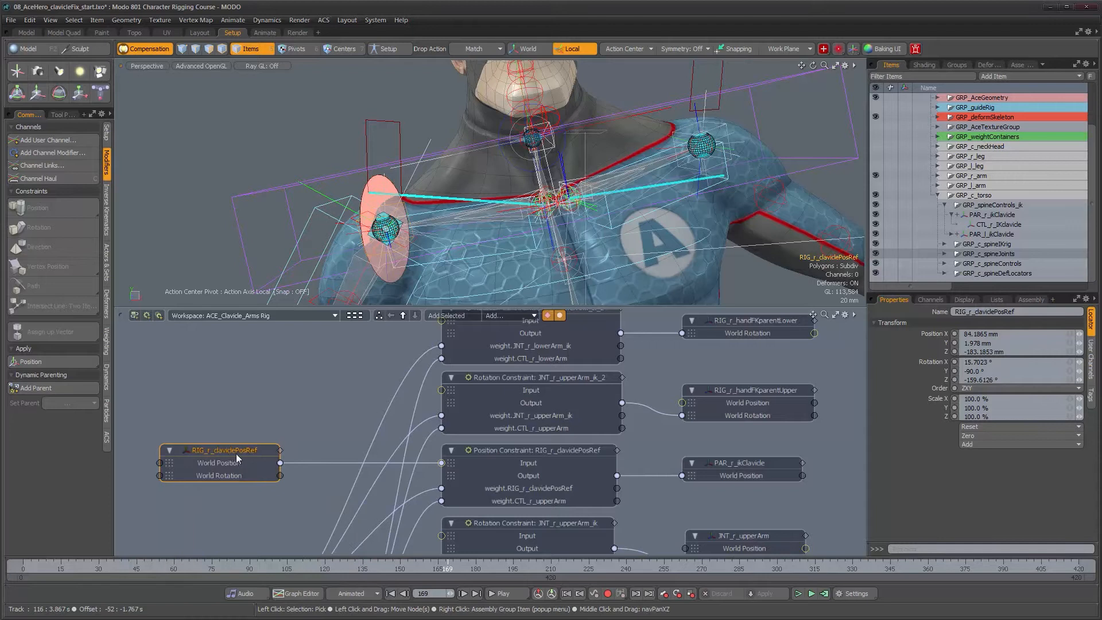
{"action": "left_click", "coordinate": [772, 466]}
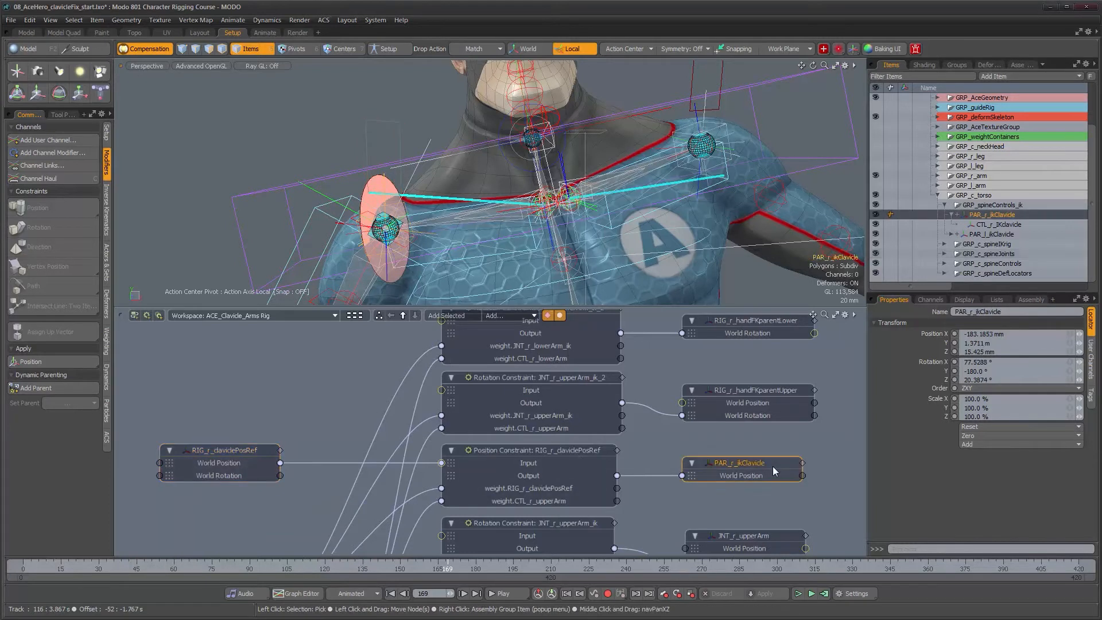
{"action": "right_click", "coordinate": [773, 466]}
{"action": "mouse_move", "coordinate": [772, 587]}
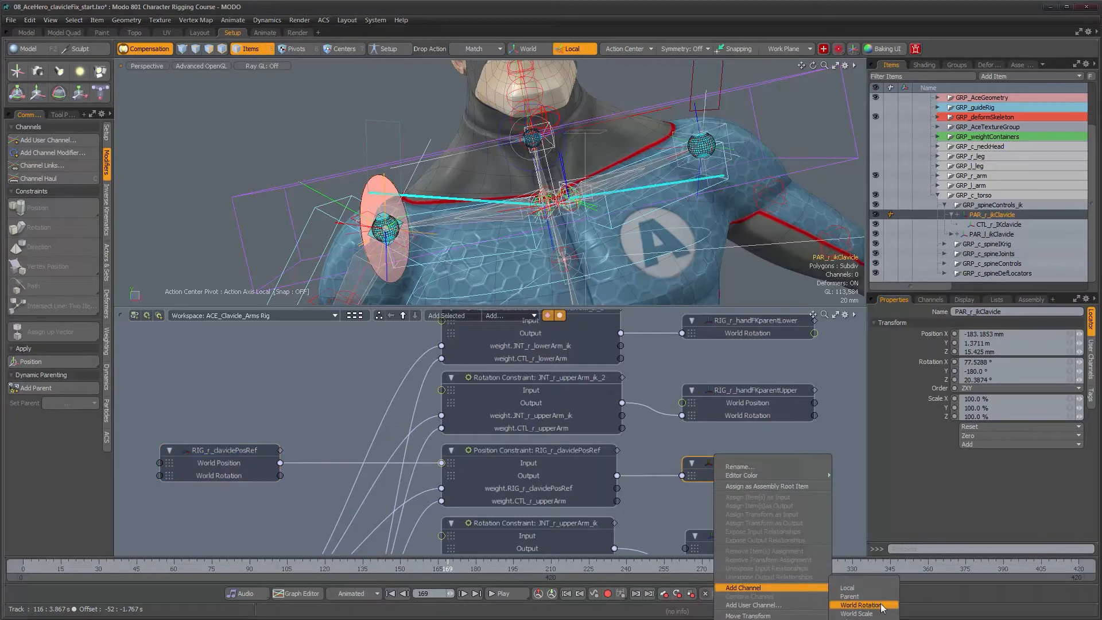
{"action": "left_click", "coordinate": [860, 605]}
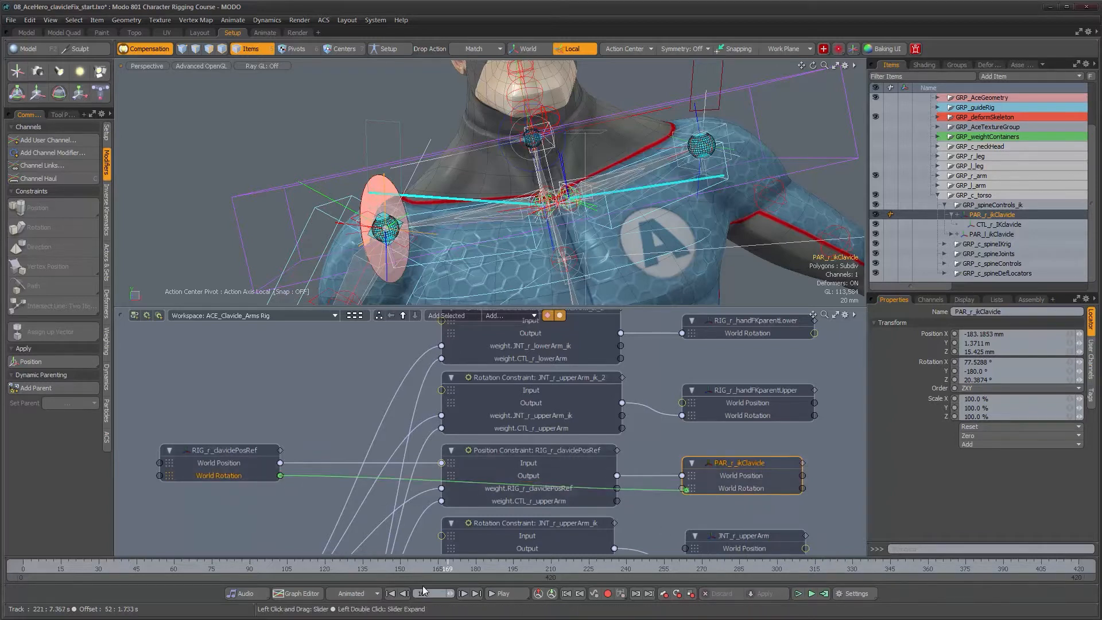
Step: Scrub the animation to frame 264 and examine how the right clavicle control follows the torso compared with the left
{"action": "left_click_drag", "start_coordinate": [176, 569], "coordinate": [459, 568]}
{"action": "mouse_move", "coordinate": [580, 198]}
{"action": "right_mouse_down", "text": "alt"}
{"action": "mouse_move", "coordinate": [505, 192]}
{"action": "mouse_move", "coordinate": [570, 197]}
{"action": "right_mouse_up", "text": "alt"}
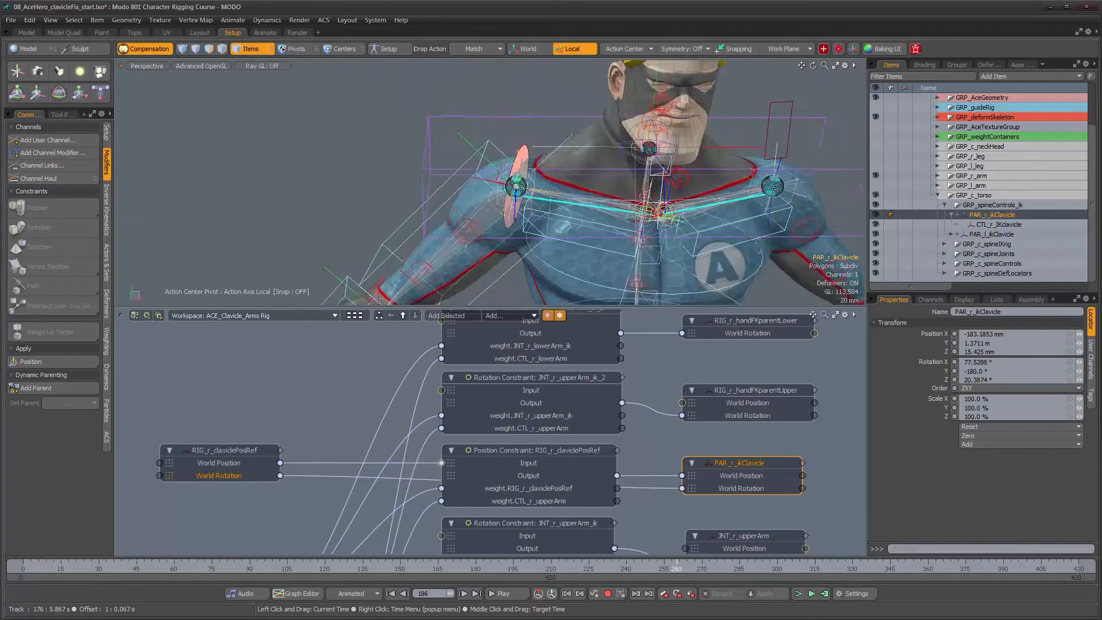
{"action": "left_click_drag", "start_coordinate": [683, 512], "coordinate": [661, 542], "text": "alt"}
{"action": "left_click_drag", "start_coordinate": [608, 198], "coordinate": [429, 127], "text": "alt"}
{"action": "mouse_move", "coordinate": [443, 210]}
{"action": "left_mouse_down", "text": "alt"}
{"action": "mouse_move", "coordinate": [488, 221]}
{"action": "mouse_move", "coordinate": [437, 208]}
{"action": "left_mouse_up", "text": "alt"}
{"action": "left_click_drag", "start_coordinate": [786, 183], "coordinate": [643, 181], "text": "alt+shift"}
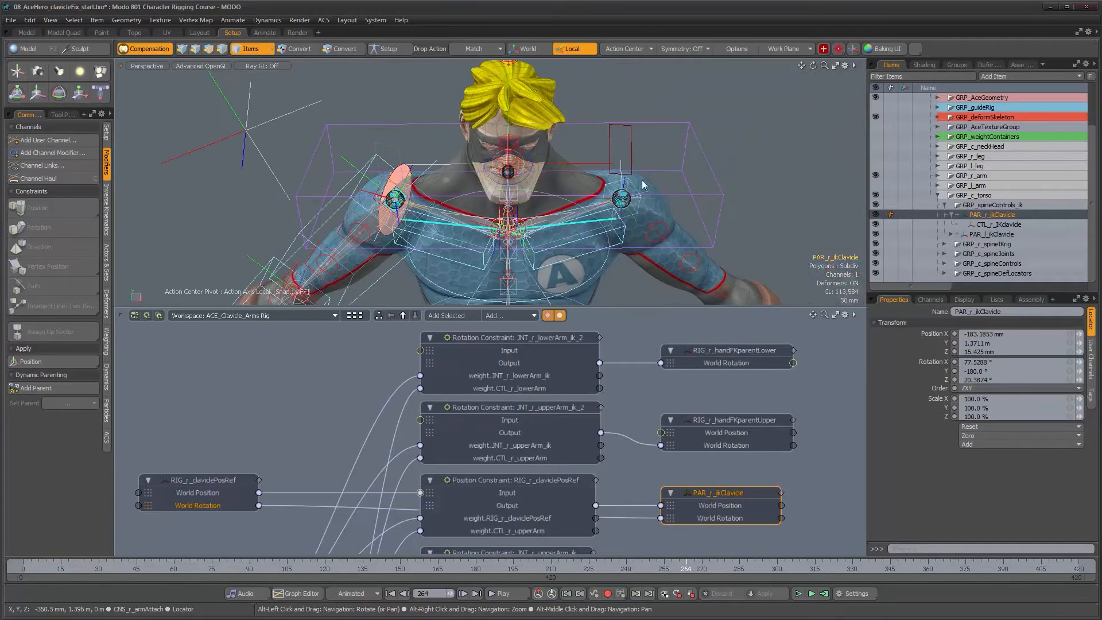
Step: Select PAR_l_ikClavicle at the left shoulder, locate its node in the schematic, and add a World Rotation channel to it
{"action": "left_click", "coordinate": [630, 152]}
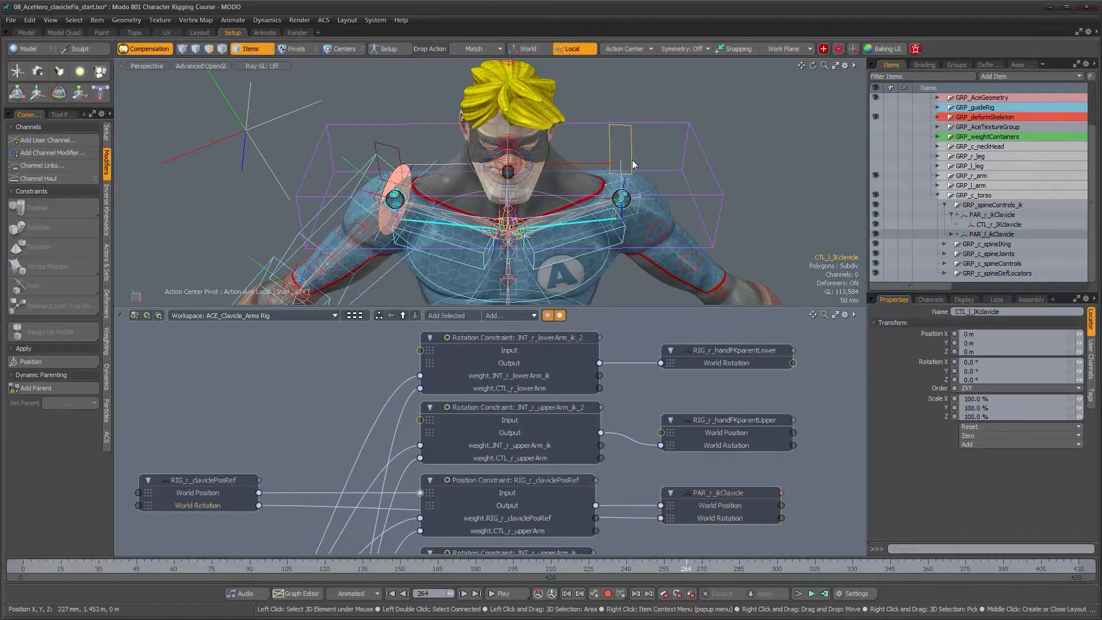
{"action": "left_click_drag", "start_coordinate": [591, 488], "coordinate": [517, 491], "text": "ctrl+alt"}
{"action": "left_click_drag", "start_coordinate": [517, 492], "coordinate": [519, 418], "text": "alt"}
{"action": "left_click_drag", "start_coordinate": [634, 193], "coordinate": [633, 208], "text": "alt"}
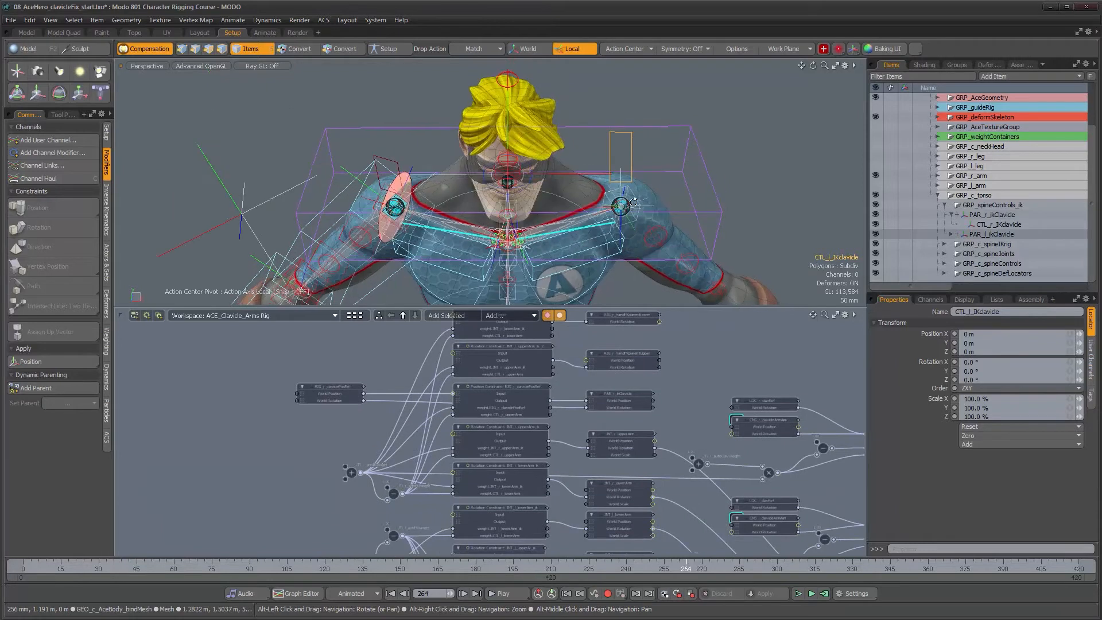
{"action": "left_click", "coordinate": [632, 209]}
{"action": "left_click_drag", "start_coordinate": [592, 542], "coordinate": [683, 415], "text": "alt"}
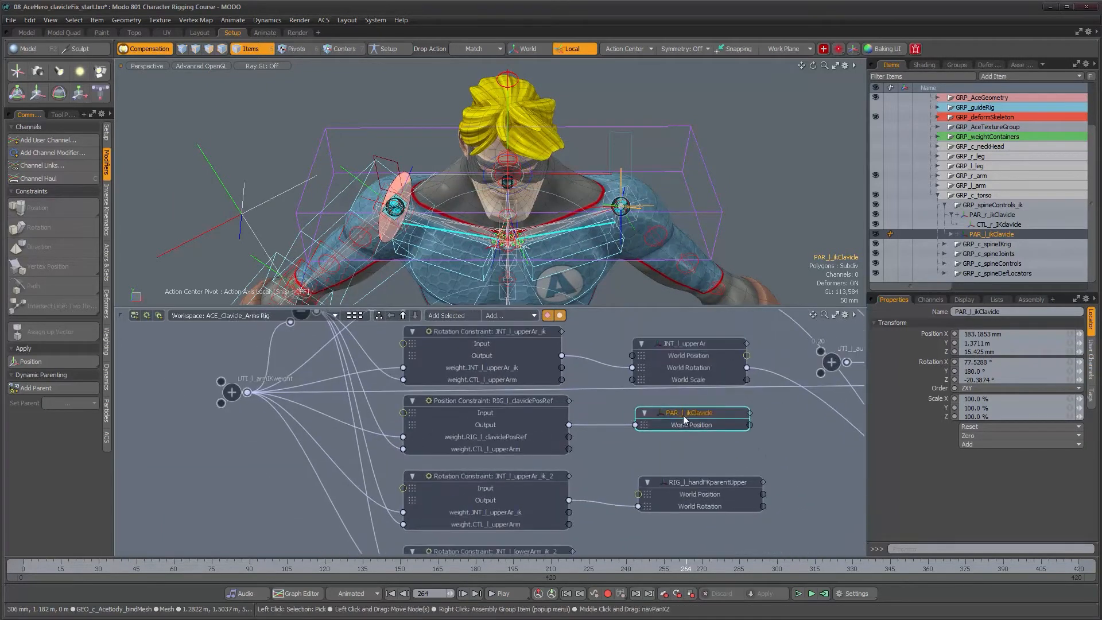
{"action": "right_click", "coordinate": [683, 413]}
{"action": "mouse_move", "coordinate": [706, 536]}
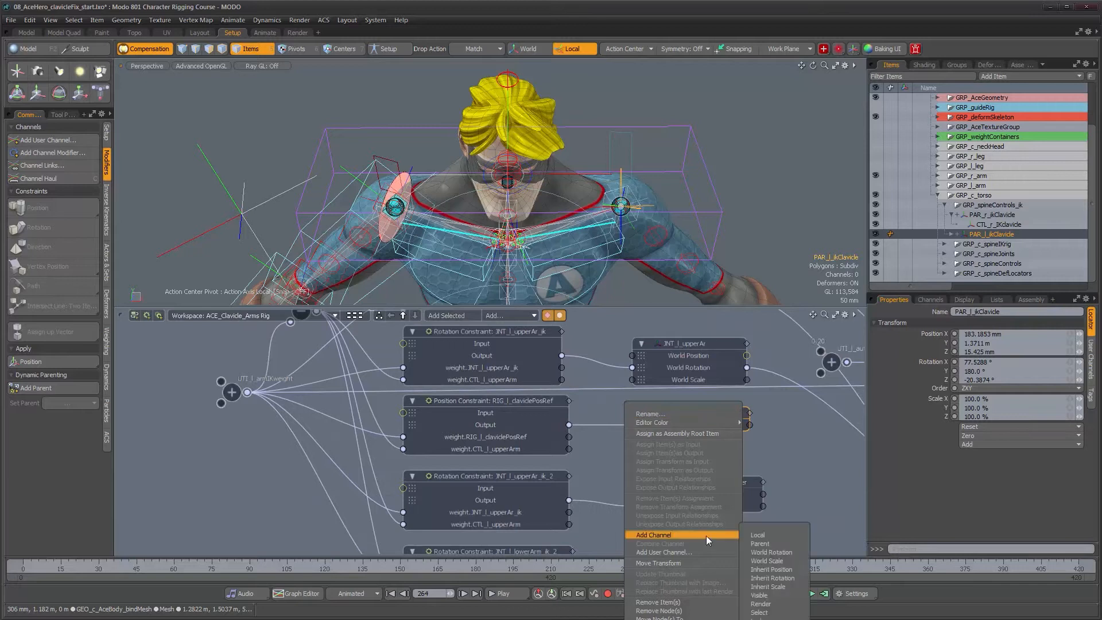
{"action": "left_click", "coordinate": [783, 556]}
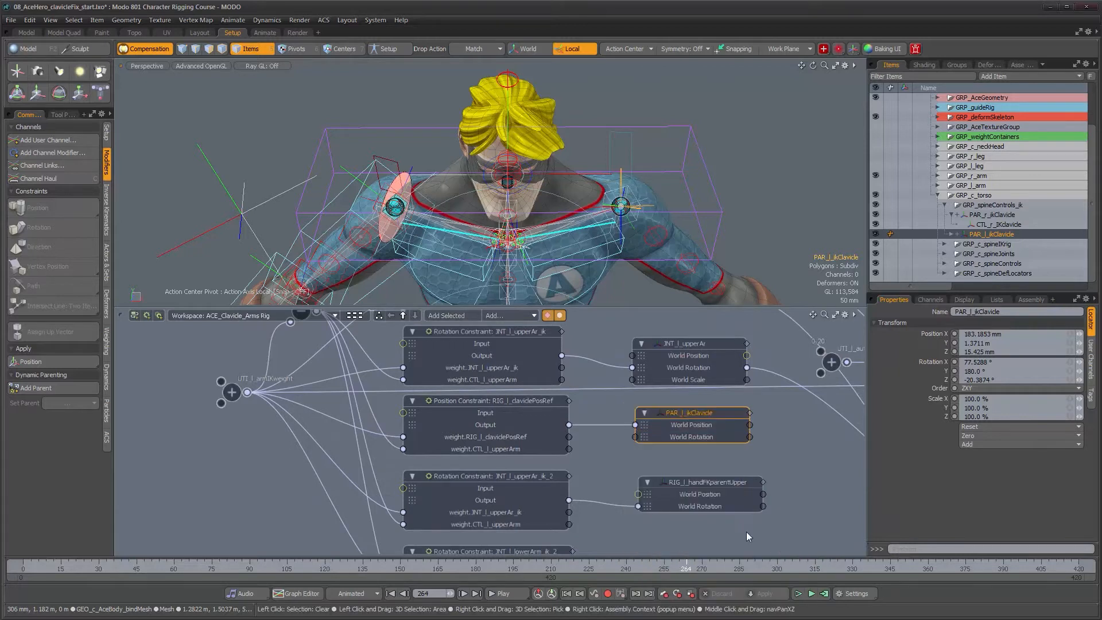
Step: Reveal the nodes feeding the left clavicle position constraint's Input, place them beside it, and remove CTL_l_upperArm from the schematic
{"action": "double_click", "coordinate": [402, 413]}
{"action": "left_click_drag", "start_coordinate": [397, 414], "coordinate": [495, 413], "text": "alt"}
{"action": "left_click_drag", "start_coordinate": [426, 438], "coordinate": [334, 504]}
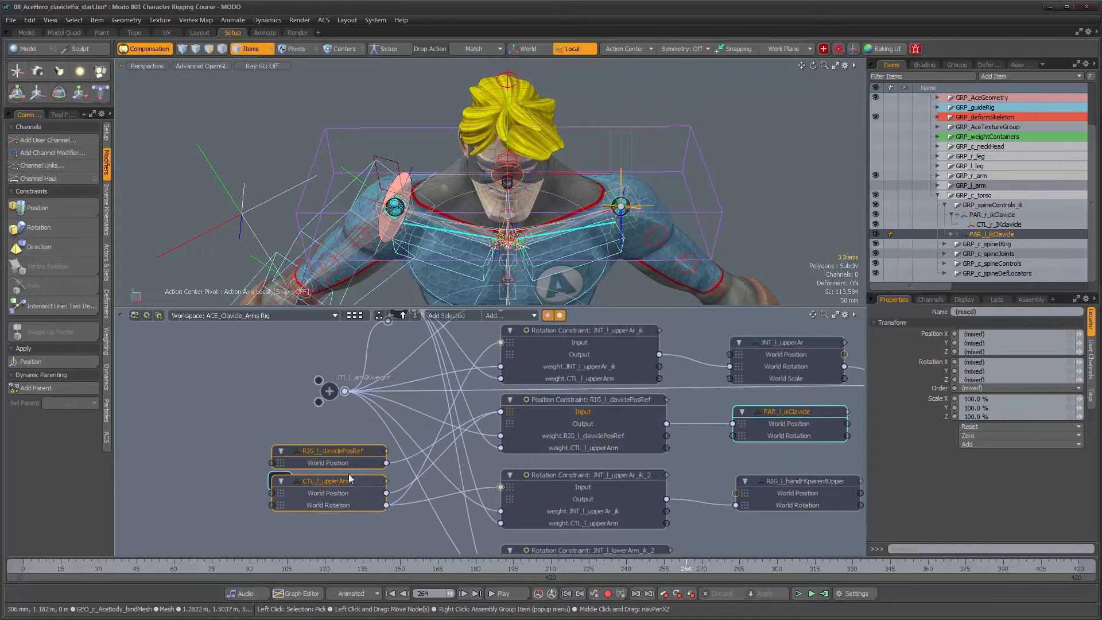
{"action": "left_click", "coordinate": [317, 484]}
{"action": "left_click", "coordinate": [317, 479]}
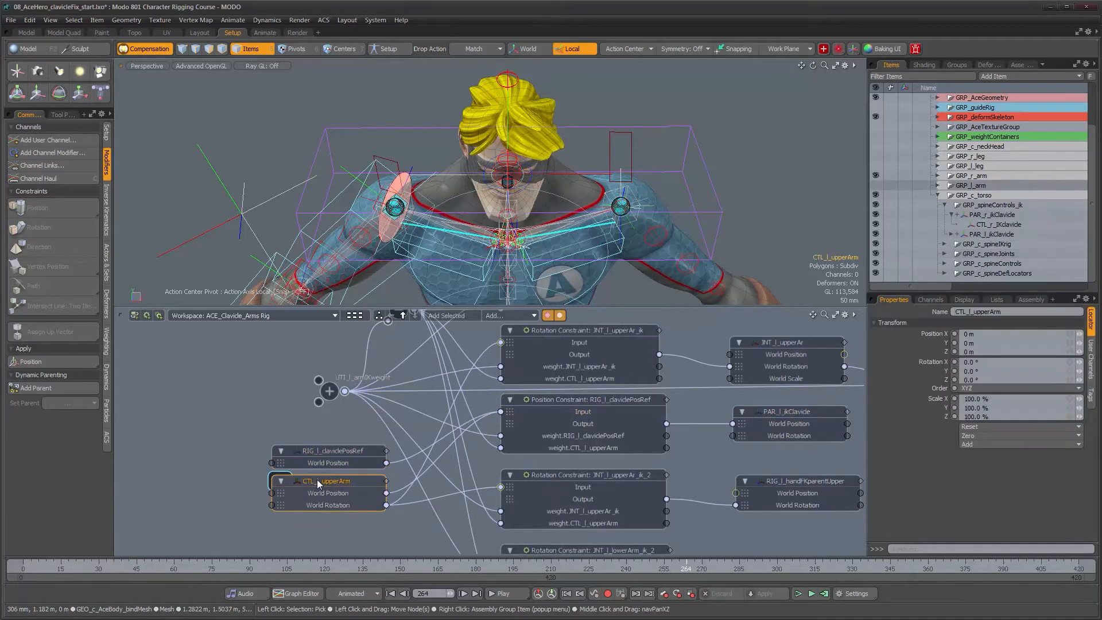
Step: Add a World Rotation channel to RIG_l_claviclePosRef and link it to the World Rotation of PAR_l_ikClavicle
{"action": "left_click", "coordinate": [321, 450]}
{"action": "right_click", "coordinate": [322, 452]}
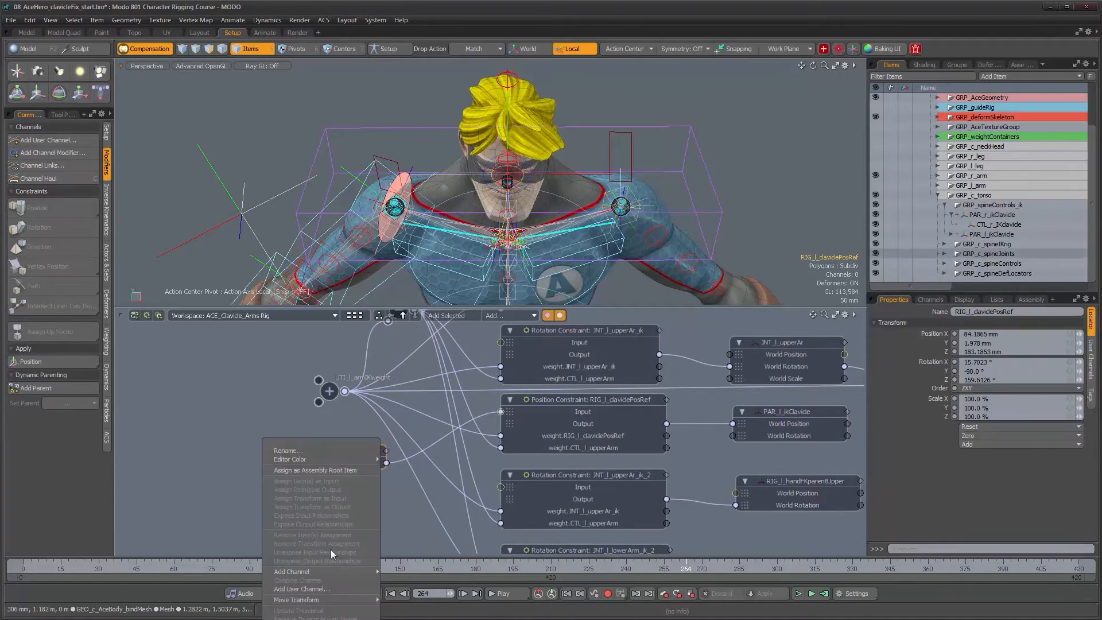
{"action": "mouse_move", "coordinate": [366, 572]}
{"action": "left_click", "coordinate": [426, 579]}
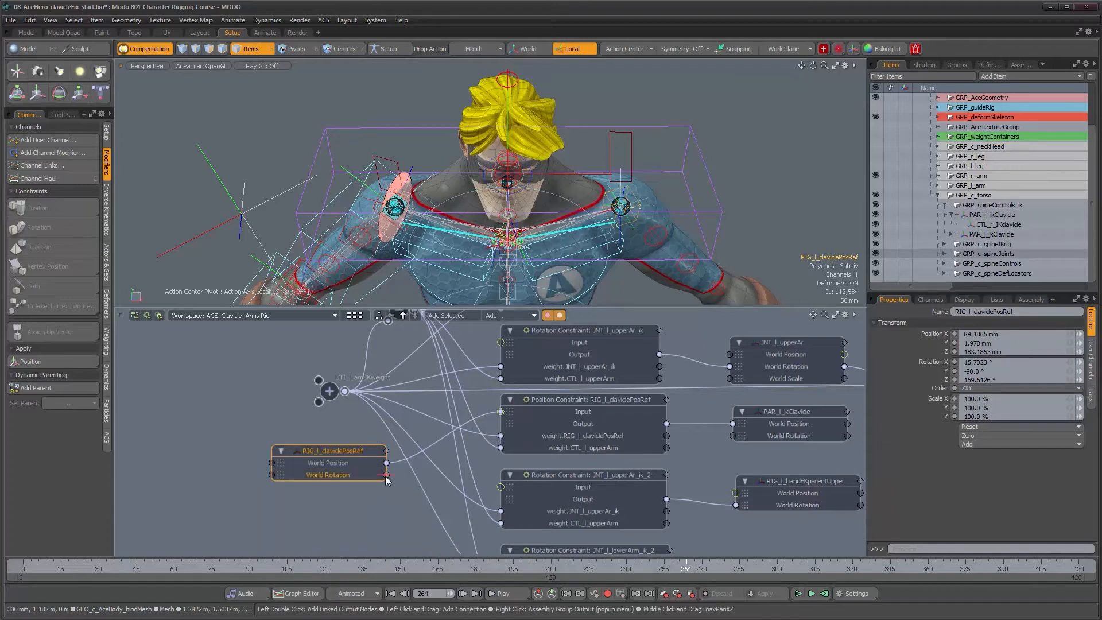
{"action": "left_click_drag", "start_coordinate": [350, 451], "coordinate": [335, 441]}
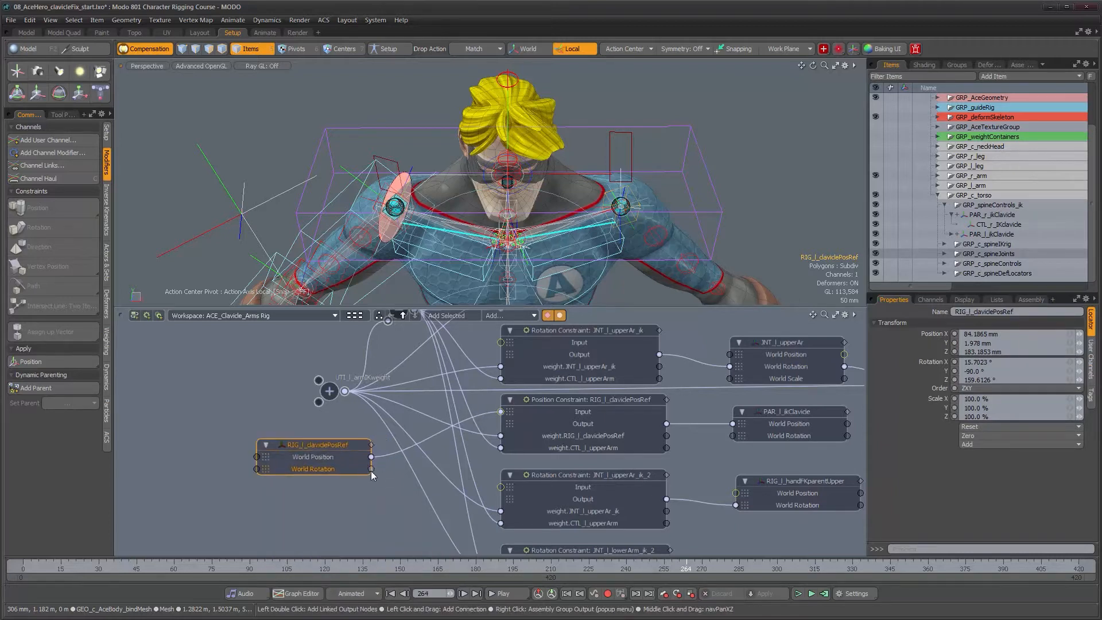
{"action": "left_click_drag", "start_coordinate": [773, 436], "coordinate": [773, 436]}
Step: Scrub to frame 270, maximize the 3D viewport, and examine both clavicle controls from the side and front
{"action": "left_click_drag", "start_coordinate": [580, 173], "coordinate": [616, 220], "text": "alt"}
{"action": "mouse_move", "coordinate": [694, 570]}
{"action": "left_mouse_down"}
{"action": "mouse_move", "coordinate": [761, 570]}
{"action": "mouse_move", "coordinate": [701, 570]}
{"action": "left_mouse_up"}
{"action": "key", "text": "KP_0"}
{"action": "left_click_drag", "start_coordinate": [498, 378], "coordinate": [583, 398], "text": "alt"}
{"action": "right_click_drag", "start_coordinate": [583, 399], "coordinate": [668, 405], "text": "alt"}
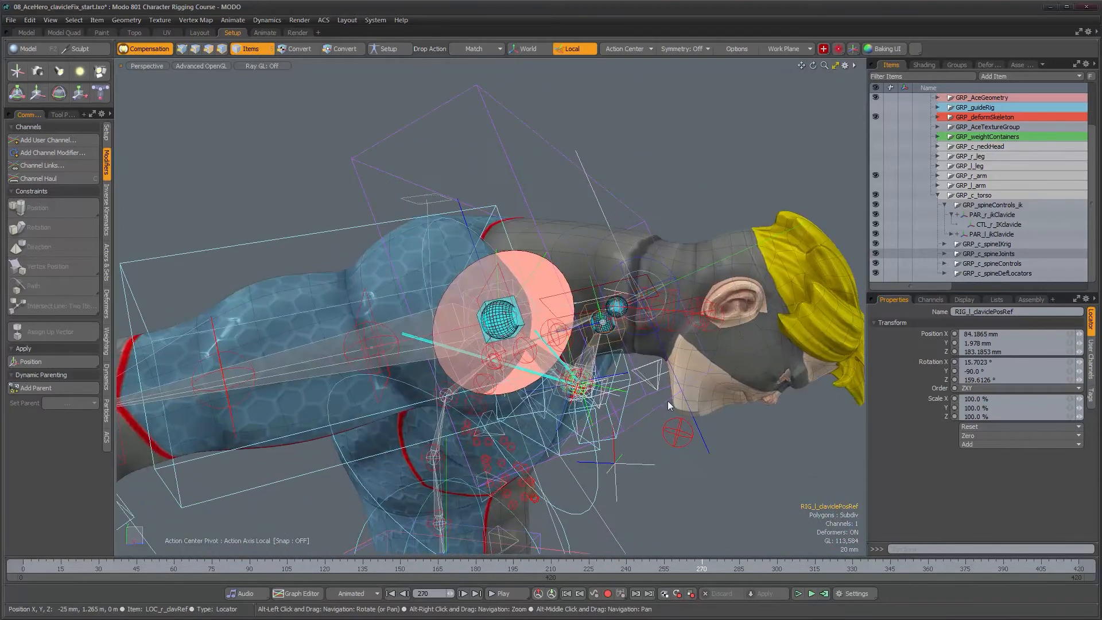
{"action": "left_click_drag", "start_coordinate": [772, 304], "coordinate": [665, 312], "text": "alt"}
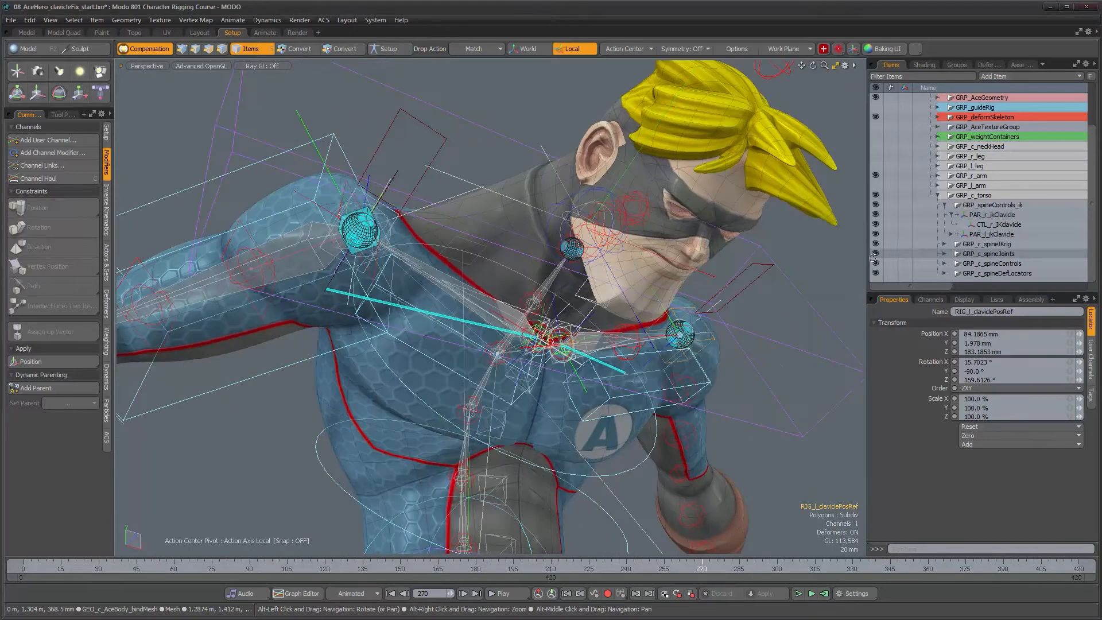
Step: Select the JNT_r_clavicle joint and locate it within the spine joint hierarchy of the item list
{"action": "left_click", "coordinate": [497, 309]}
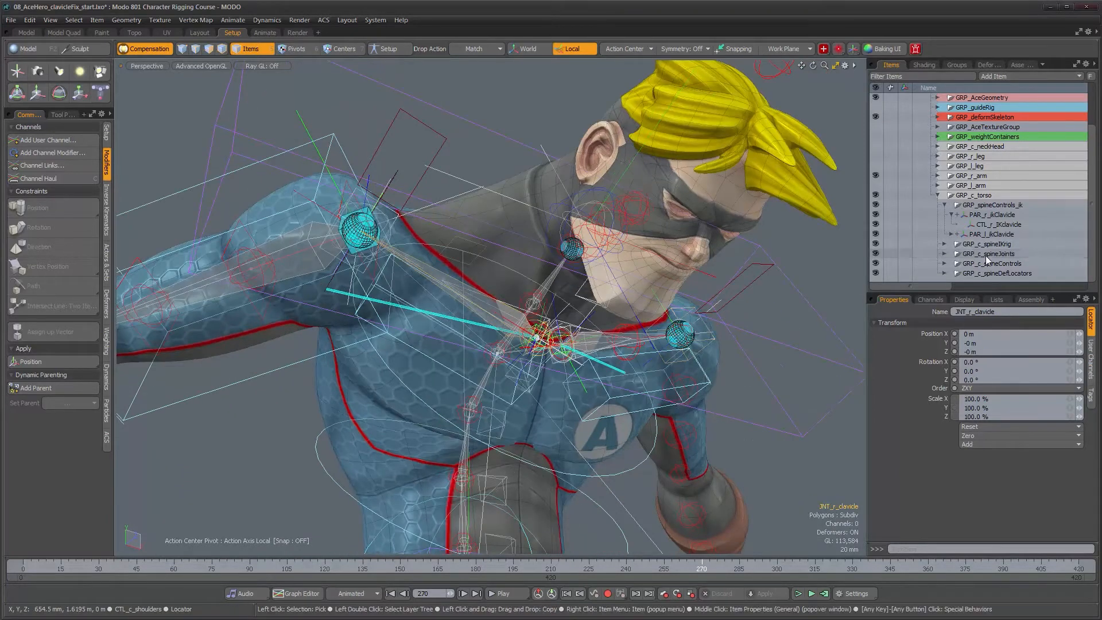
{"action": "key", "text": "f"}
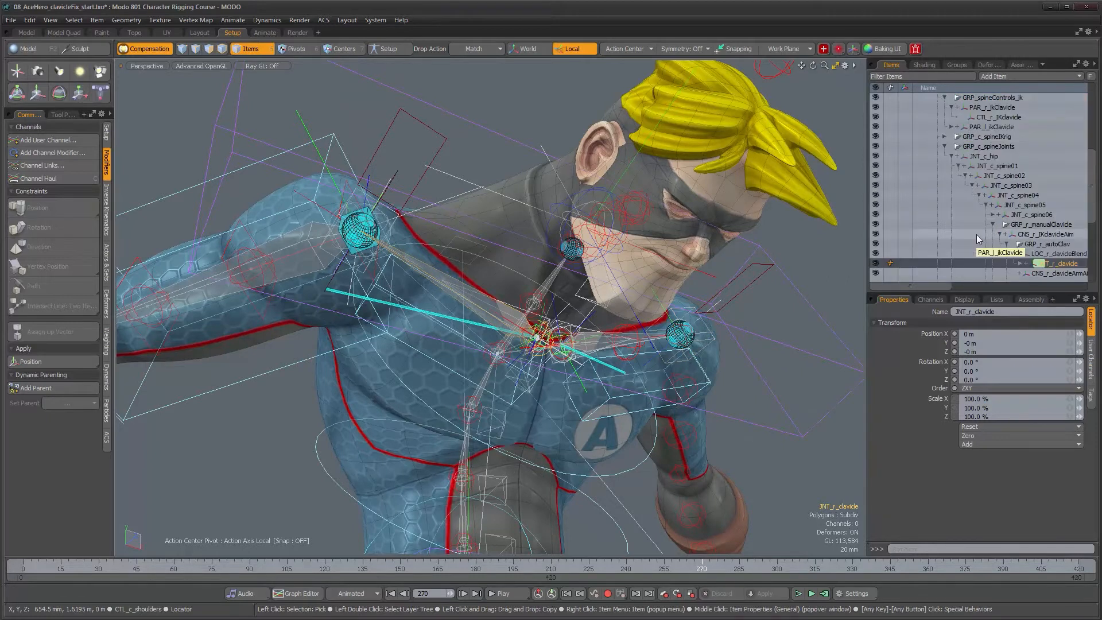
{"action": "scroll", "coordinate": [1011, 256], "scroll_direction": "down", "scroll_amount": 3}
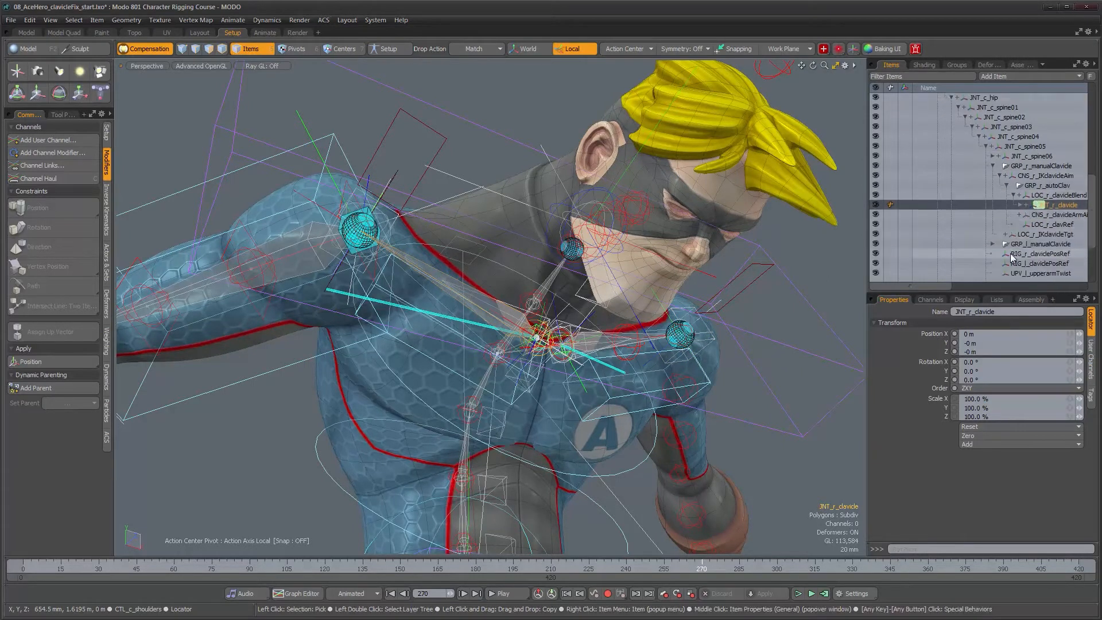
Step: Examine the clavicle joints and shoulder controls from several angles at frame 270, and scrub to frame 253
{"action": "left_click_drag", "start_coordinate": [517, 343], "coordinate": [498, 329], "text": "alt"}
{"action": "scroll", "coordinate": [465, 287], "scroll_direction": "up", "scroll_amount": 3}
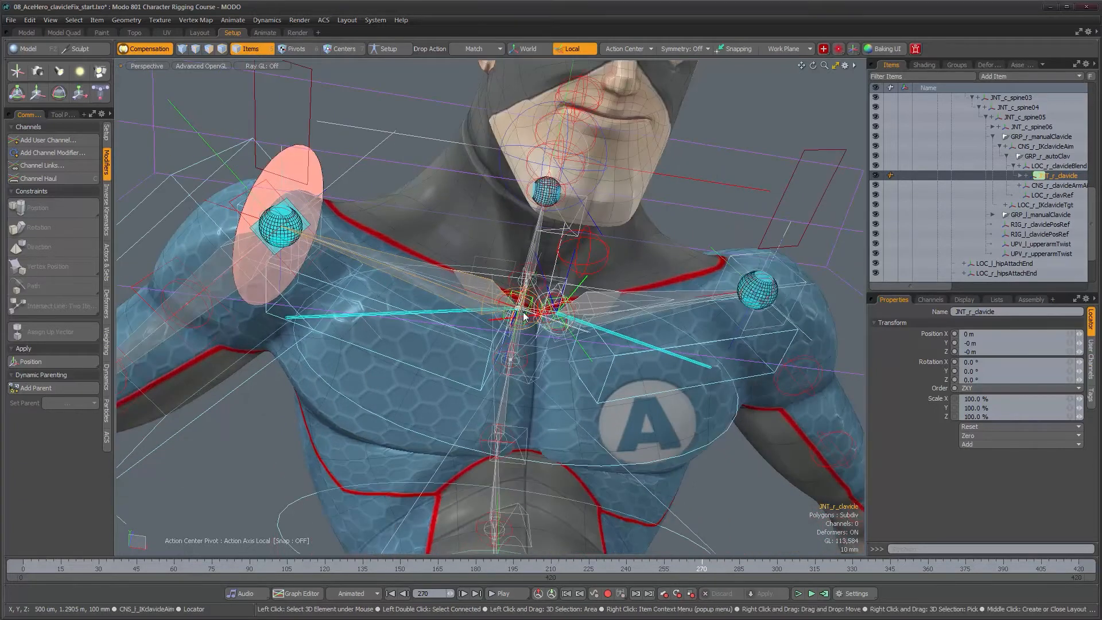
{"action": "left_click_drag", "start_coordinate": [650, 334], "coordinate": [612, 339], "text": "alt"}
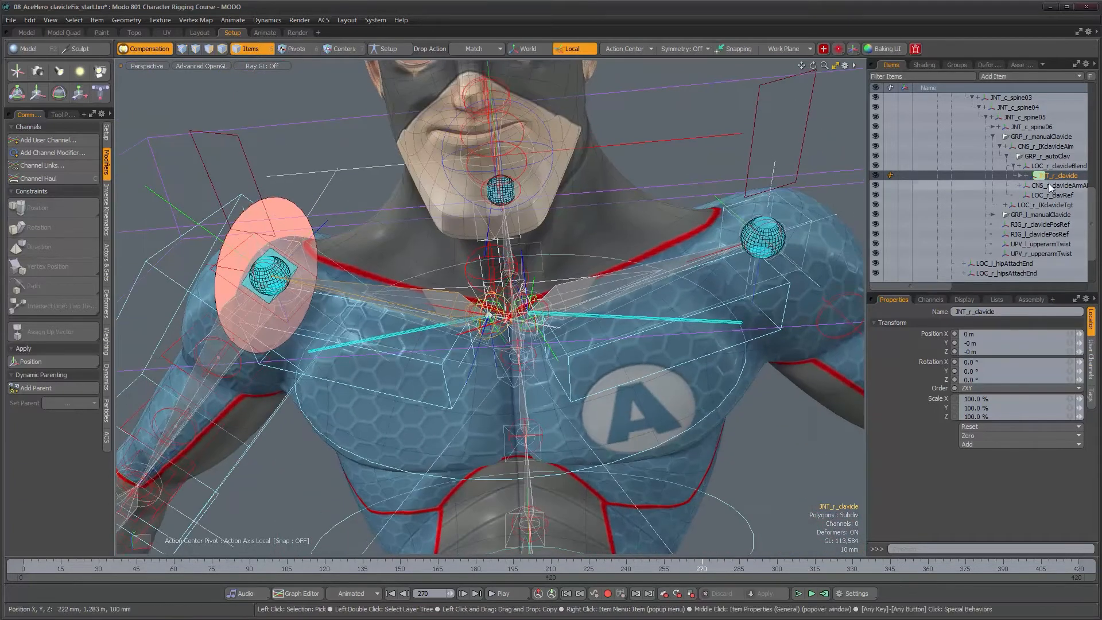
{"action": "left_click_drag", "start_coordinate": [625, 275], "coordinate": [781, 583], "text": "alt"}
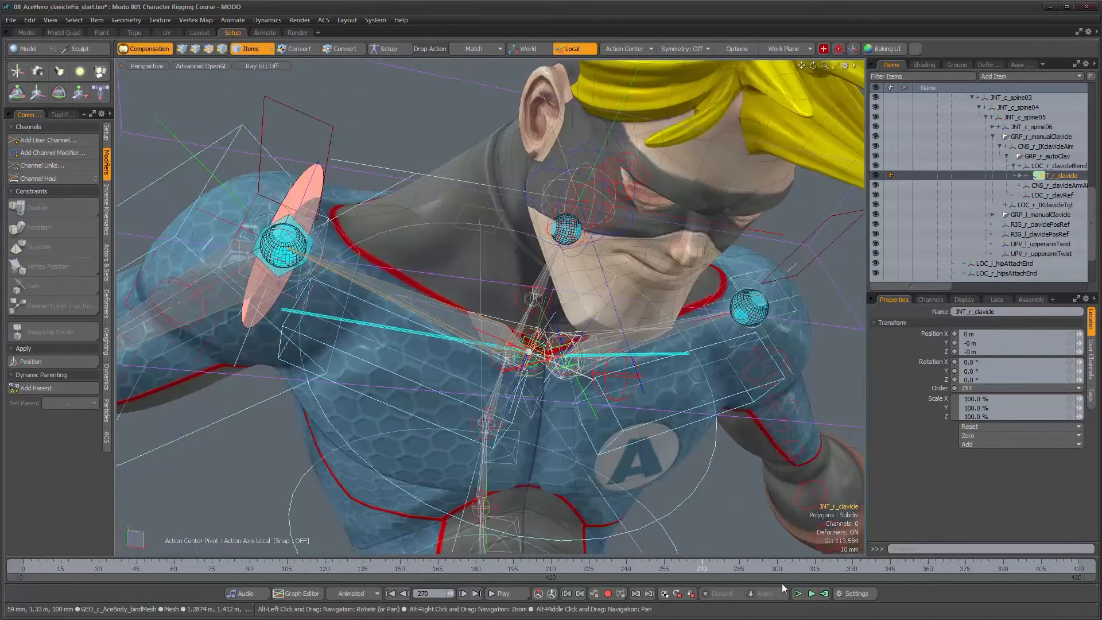
{"action": "left_click_drag", "start_coordinate": [698, 571], "coordinate": [648, 570]}
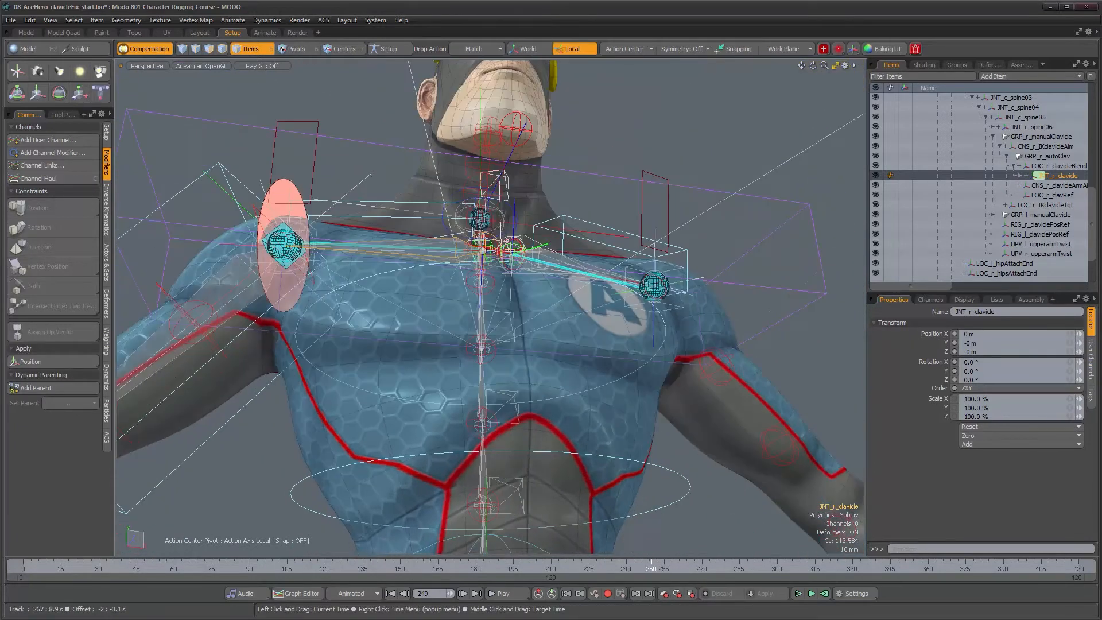
Step: Select GRP_r_autoClav and then its ancestor GRP_r_manualClavicle, activate the Move tool, and examine the group's position at the clavicle's base
{"action": "left_click", "coordinate": [1045, 156]}
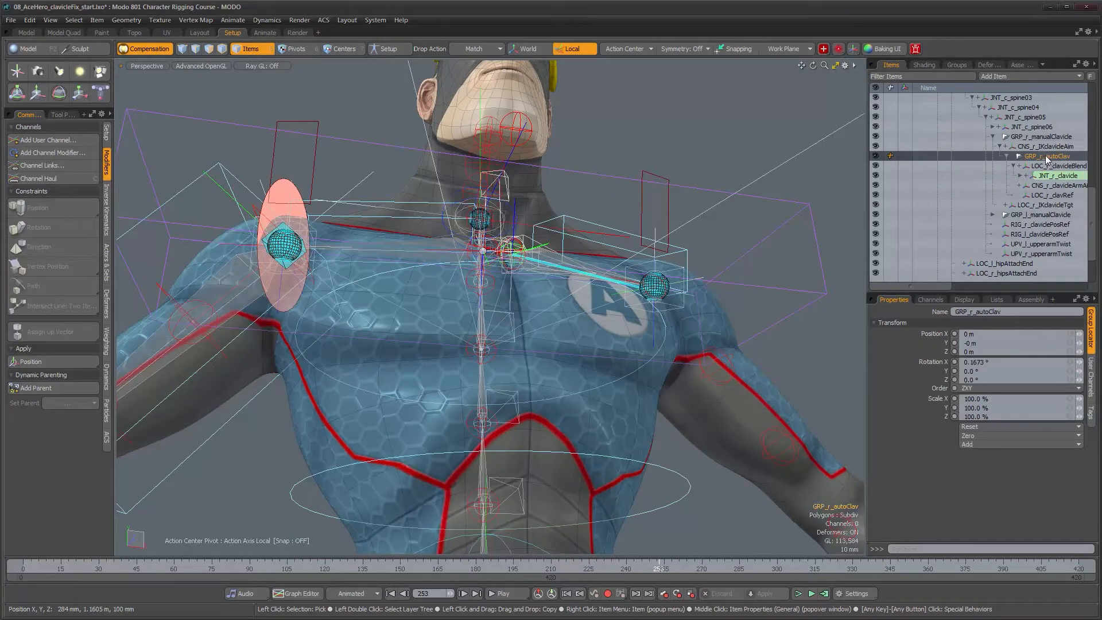
{"action": "left_click", "coordinate": [1027, 136]}
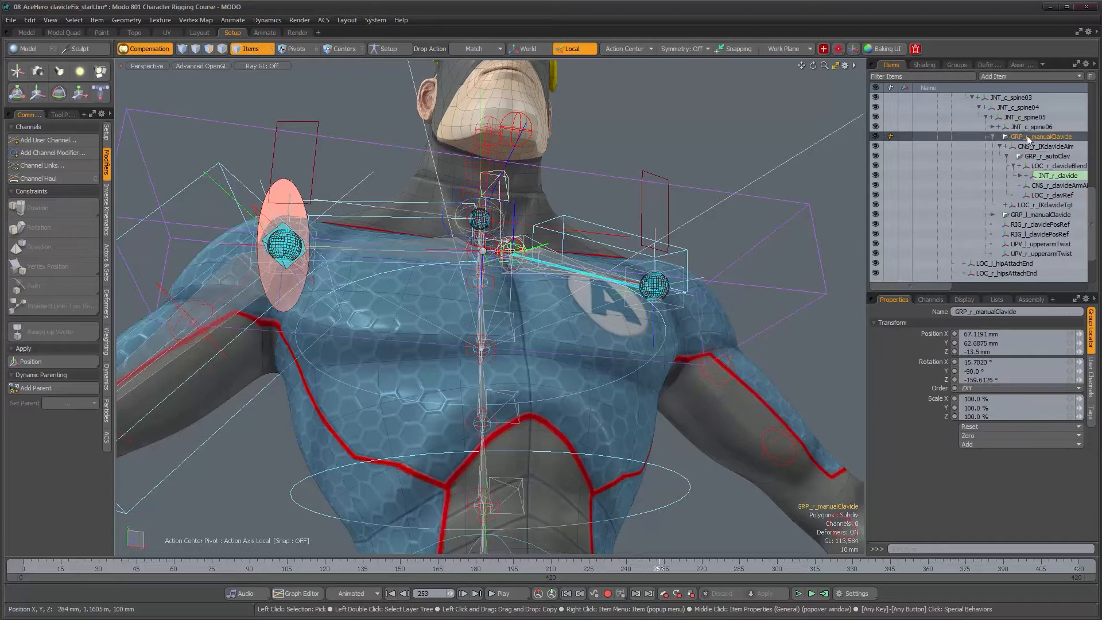
{"action": "left_click_drag", "start_coordinate": [581, 261], "coordinate": [619, 299], "text": "alt"}
{"action": "scroll", "coordinate": [1027, 189], "scroll_direction": "up", "scroll_amount": 1}
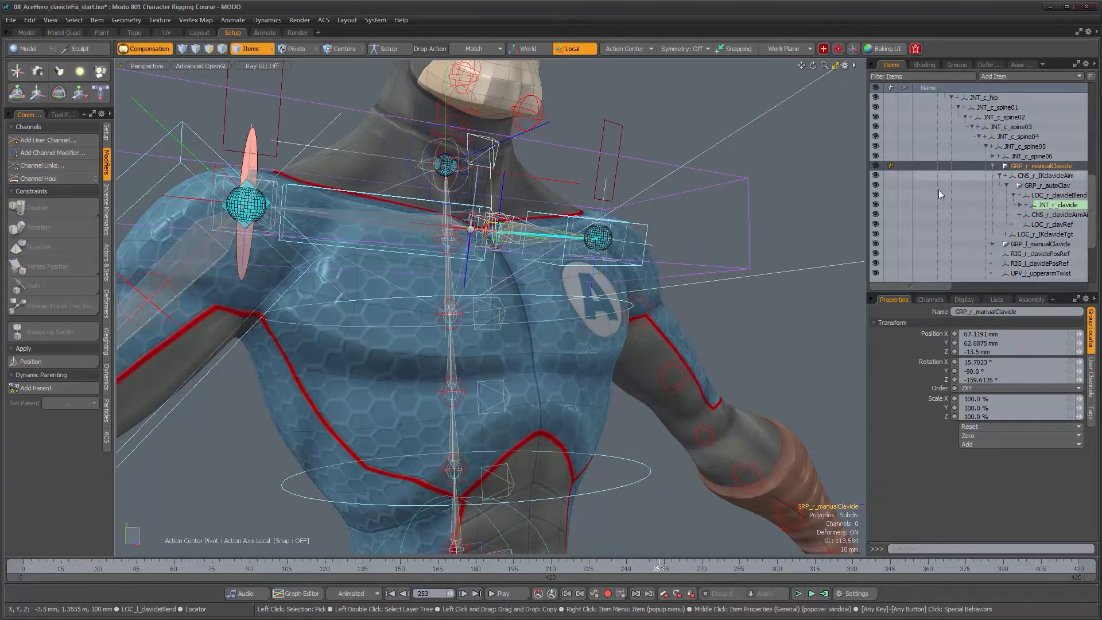
{"action": "left_click_drag", "start_coordinate": [551, 321], "coordinate": [585, 294], "text": "alt"}
{"action": "key", "text": "w"}
{"action": "scroll", "coordinate": [589, 301], "scroll_direction": "up", "scroll_amount": 3}
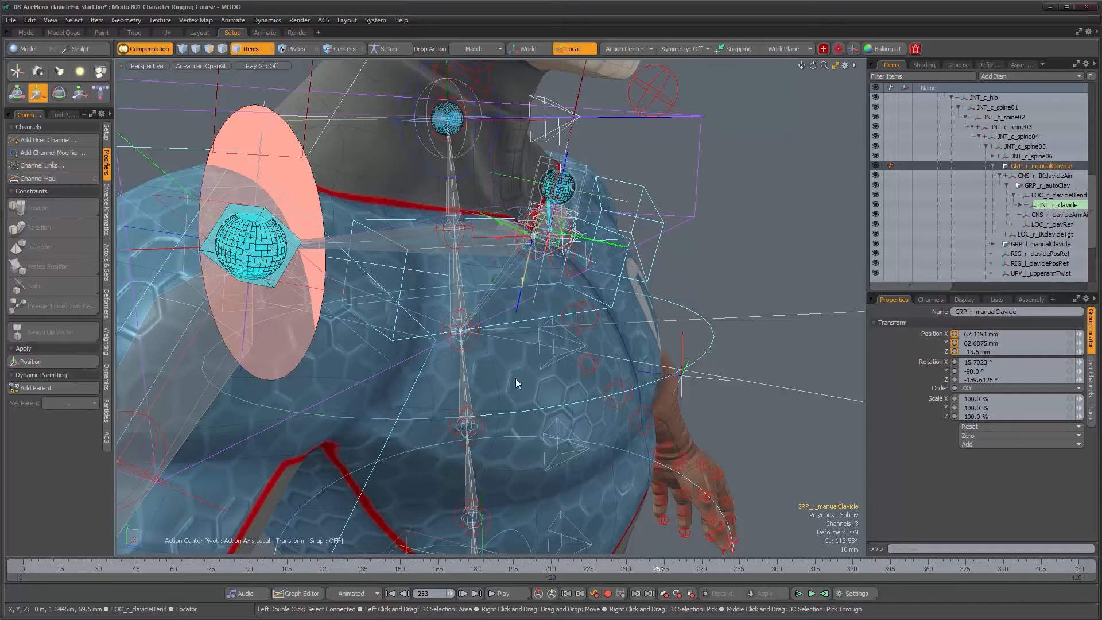
{"action": "left_click_drag", "start_coordinate": [503, 397], "coordinate": [515, 255], "text": "alt"}
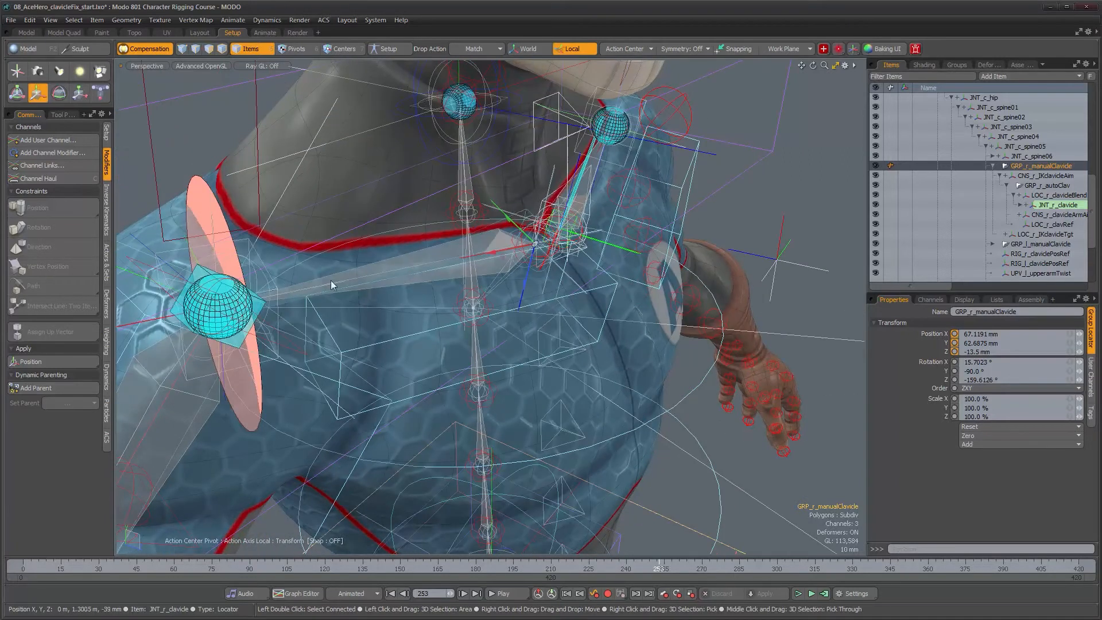
Step: Scrub to frame 269 and back to 253 while examining GRP_r_manualClavicle from the front and side
{"action": "left_click_drag", "start_coordinate": [522, 256], "coordinate": [524, 482], "text": "alt"}
{"action": "left_click_drag", "start_coordinate": [659, 568], "coordinate": [699, 568]}
{"action": "left_click_drag", "start_coordinate": [596, 494], "coordinate": [646, 299], "text": "alt"}
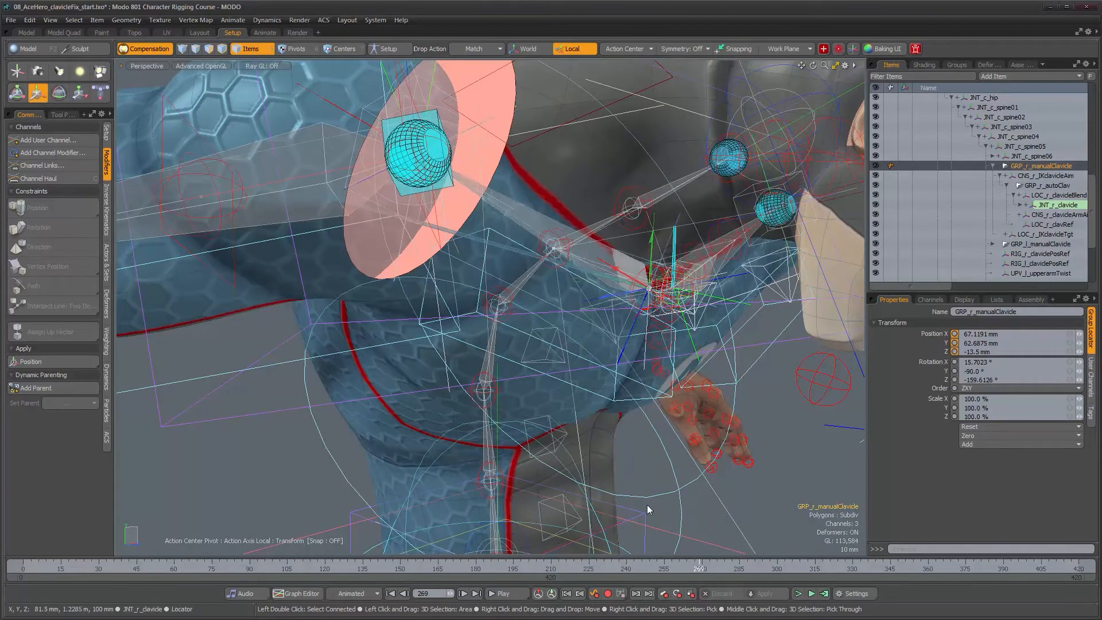
{"action": "mouse_move", "coordinate": [698, 563]}
{"action": "left_mouse_down"}
{"action": "mouse_move", "coordinate": [685, 563]}
{"action": "mouse_move", "coordinate": [712, 563]}
{"action": "mouse_move", "coordinate": [660, 564]}
{"action": "left_mouse_up"}
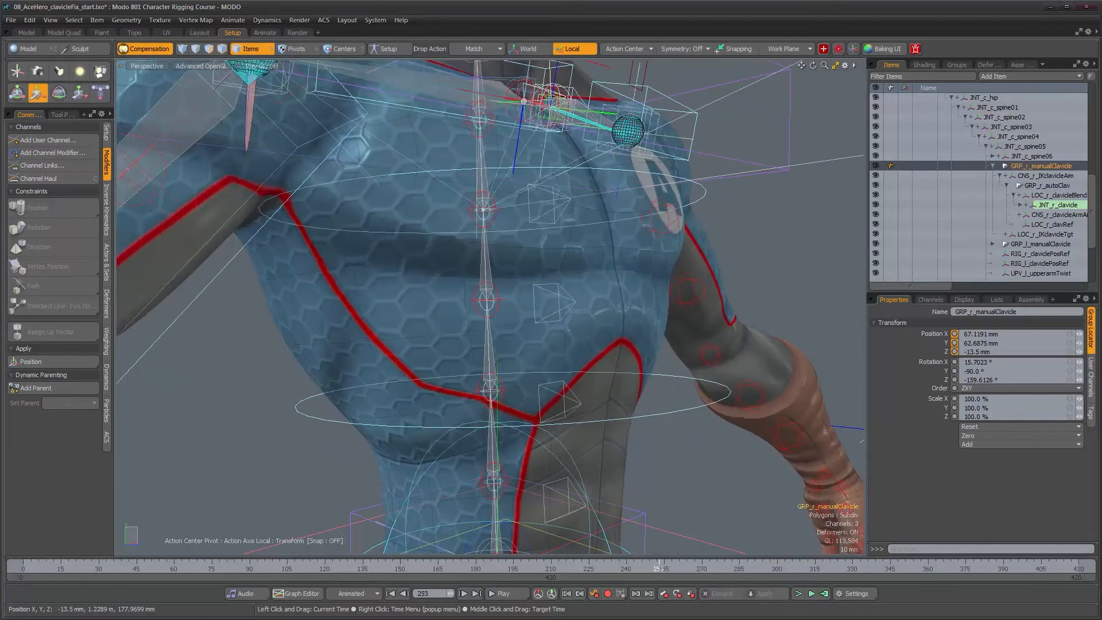
Step: Select CNS_r_IKclavicleAim and compare its orientation at frames 253 and 269
{"action": "left_click", "coordinate": [1042, 176]}
{"action": "left_click_drag", "start_coordinate": [565, 241], "coordinate": [521, 114], "text": "alt"}
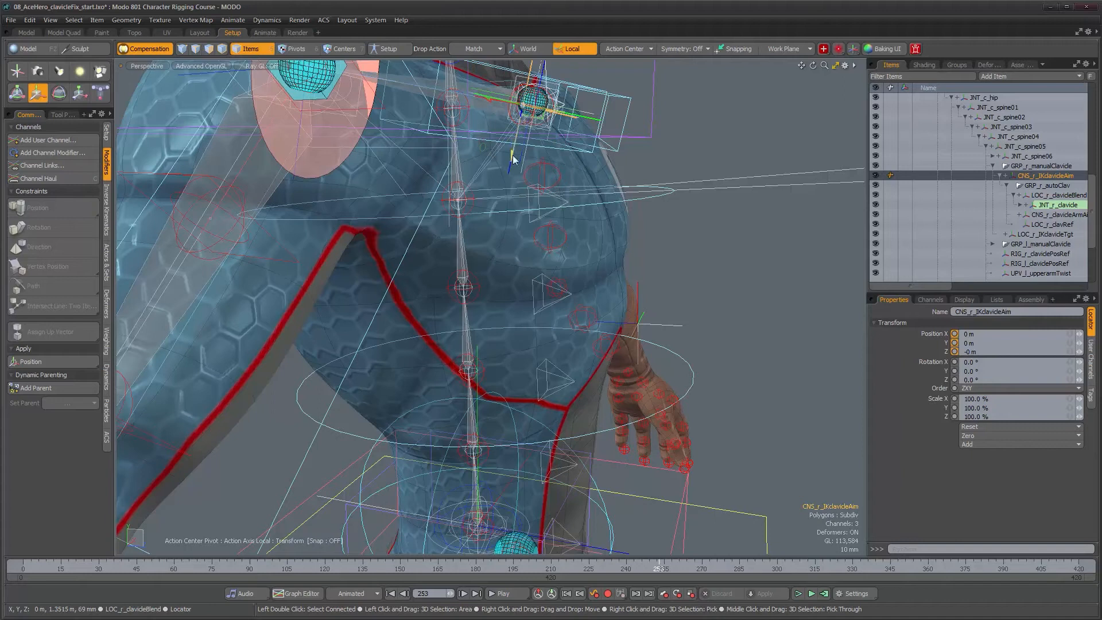
{"action": "left_click_drag", "start_coordinate": [660, 568], "coordinate": [698, 568]}
{"action": "left_click_drag", "start_coordinate": [654, 396], "coordinate": [645, 300], "text": "alt"}
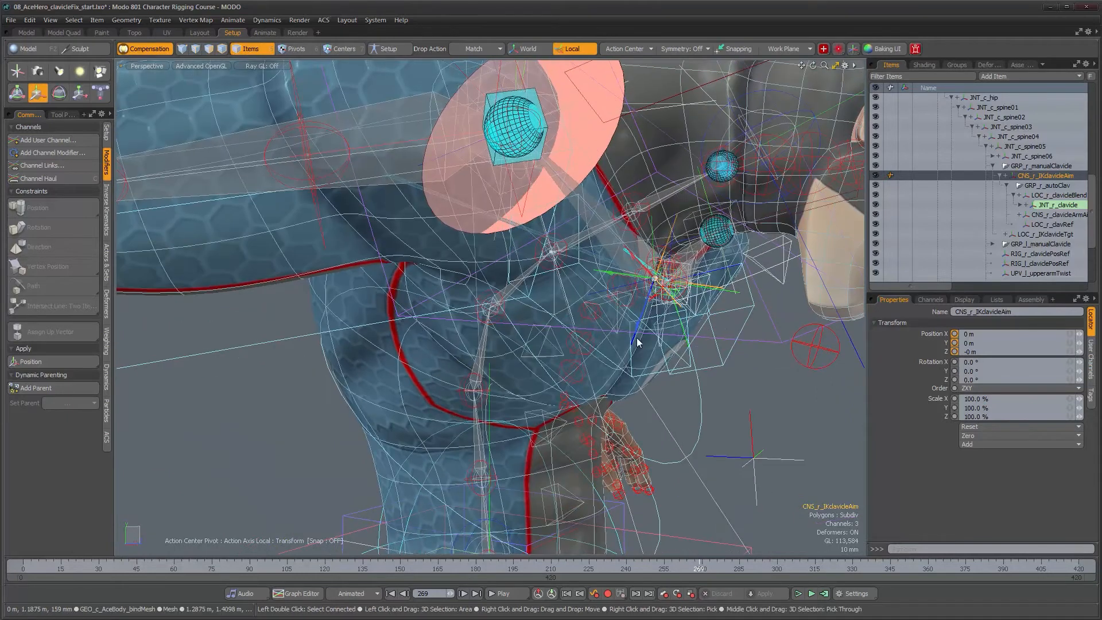
Step: Scrub to frame 286 and examine the orientation of CNS_r_IKclavicleAim from several angles
{"action": "left_click_drag", "start_coordinate": [716, 571], "coordinate": [742, 571]}
{"action": "left_click_drag", "start_coordinate": [517, 380], "coordinate": [377, 272], "text": "alt"}
{"action": "right_click_drag", "start_coordinate": [377, 272], "coordinate": [304, 258], "text": "alt"}
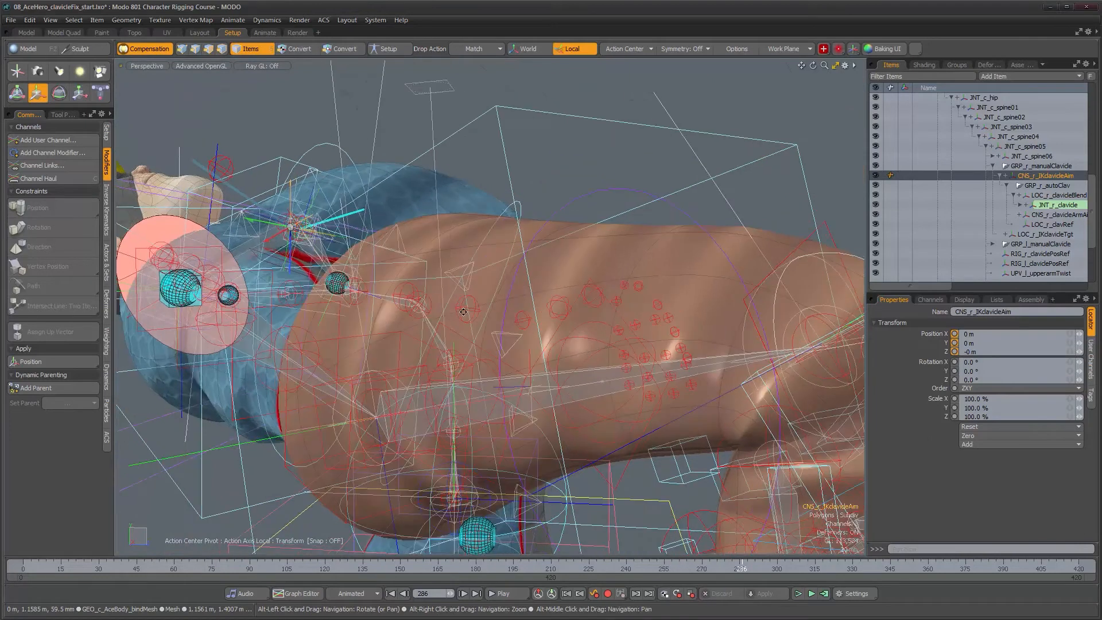
{"action": "left_click_drag", "start_coordinate": [304, 258], "coordinate": [430, 310], "text": "alt"}
{"action": "right_click_drag", "start_coordinate": [431, 309], "coordinate": [487, 323], "text": "alt"}
{"action": "left_click_drag", "start_coordinate": [494, 326], "coordinate": [439, 335], "text": "alt"}
{"action": "right_click_drag", "start_coordinate": [439, 335], "coordinate": [516, 302], "text": "alt"}
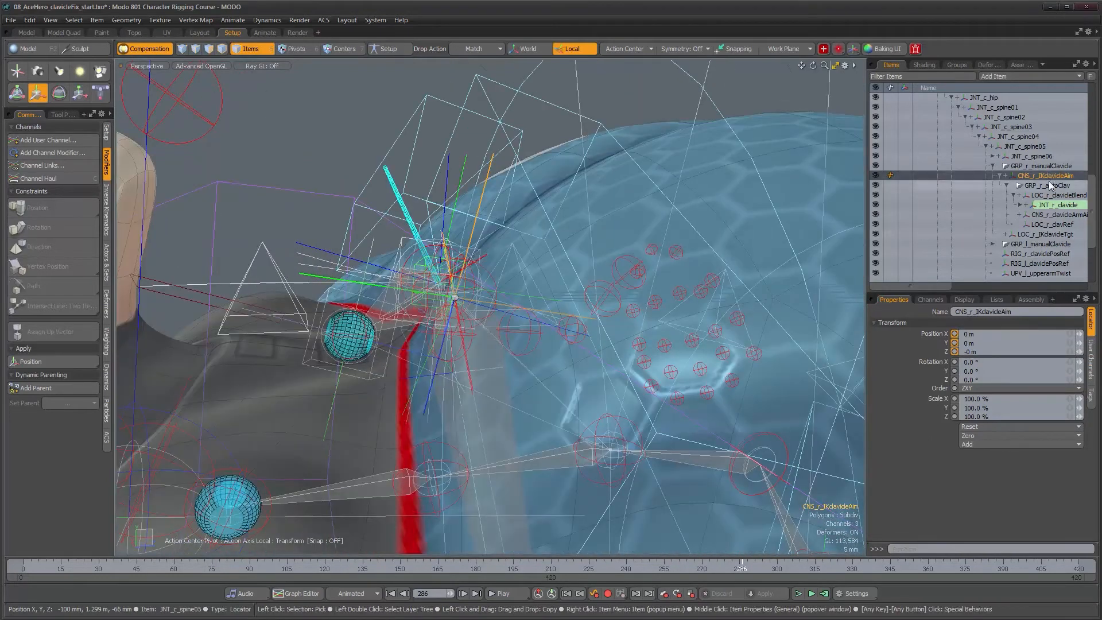
{"action": "left_click_drag", "start_coordinate": [531, 322], "coordinate": [523, 327], "text": "alt"}
{"action": "right_click_drag", "start_coordinate": [522, 327], "coordinate": [453, 344], "text": "alt"}
{"action": "mouse_move", "coordinate": [453, 344]}
{"action": "left_mouse_down", "text": "alt"}
{"action": "mouse_move", "coordinate": [461, 367]}
{"action": "mouse_move", "coordinate": [447, 361]}
{"action": "left_mouse_up", "text": "alt"}
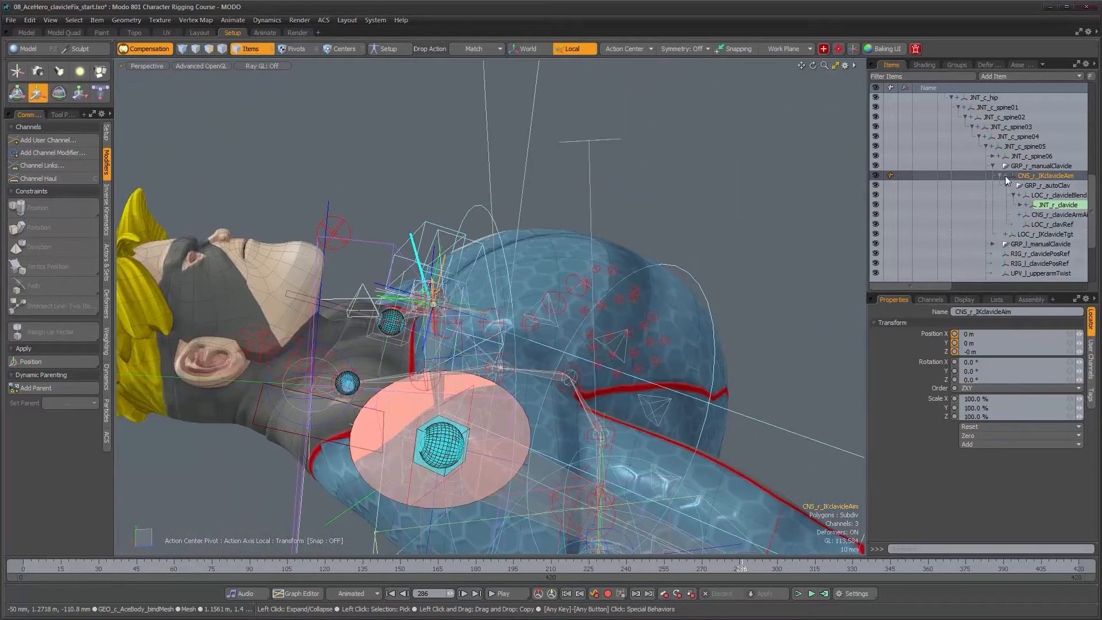
Step: Select the Direction Constraint on CNS_r_IKclavicleAim, return to frame 0, and bring its full name into view
{"action": "left_click", "coordinate": [1004, 176]}
{"action": "left_click", "coordinate": [1038, 185]}
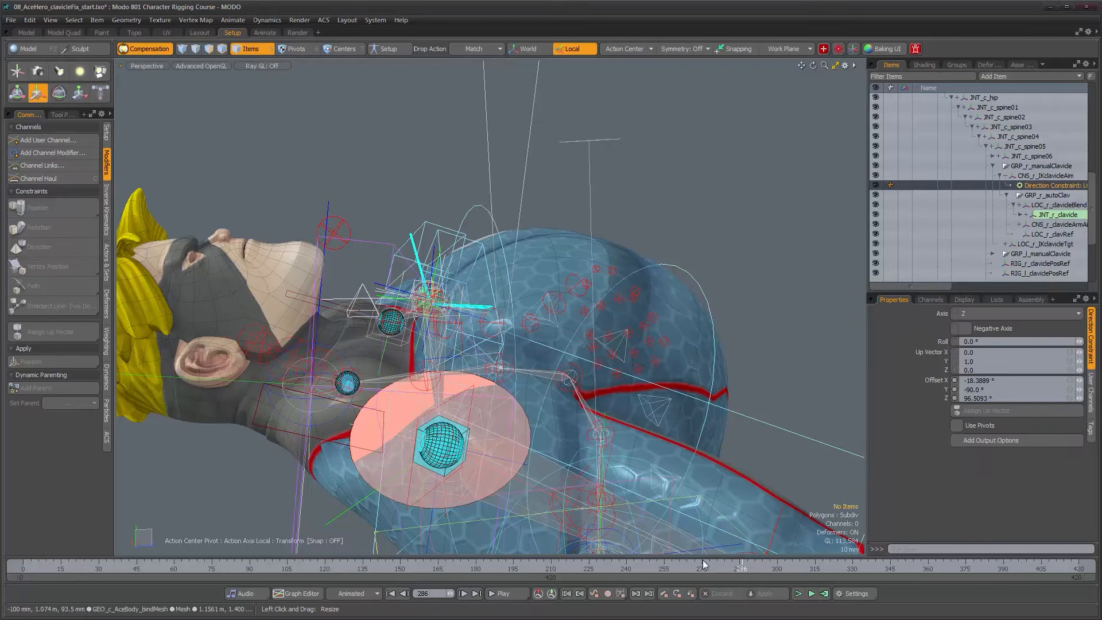
{"action": "left_click_drag", "start_coordinate": [739, 568], "coordinate": [23, 568]}
{"action": "left_click_drag", "start_coordinate": [305, 224], "coordinate": [166, 227], "text": "alt"}
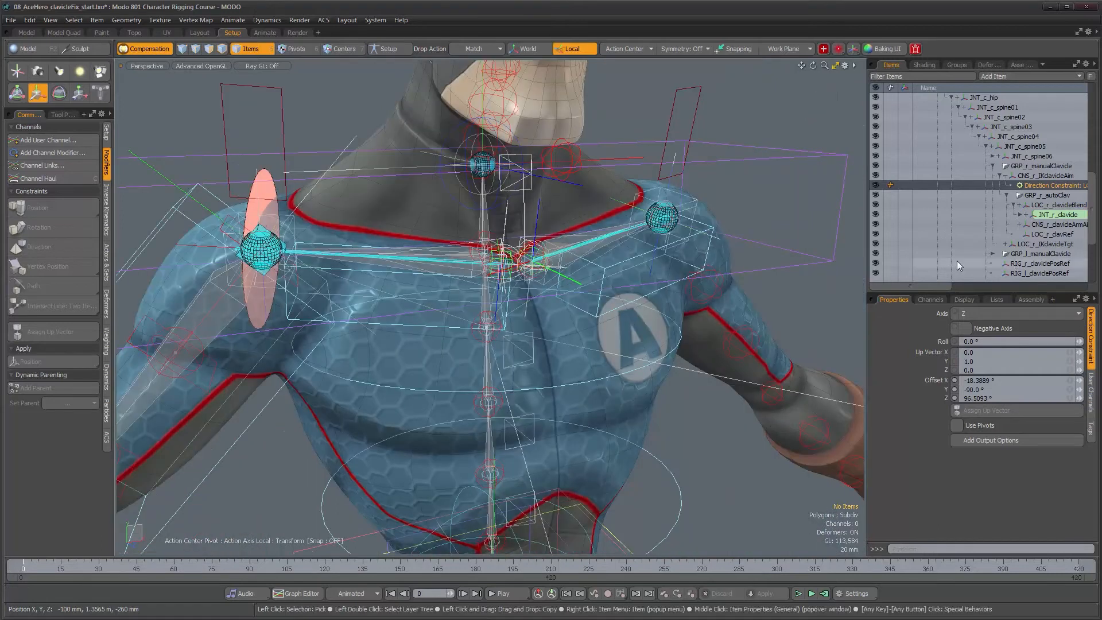
{"action": "left_click_drag", "start_coordinate": [942, 285], "coordinate": [969, 285]}
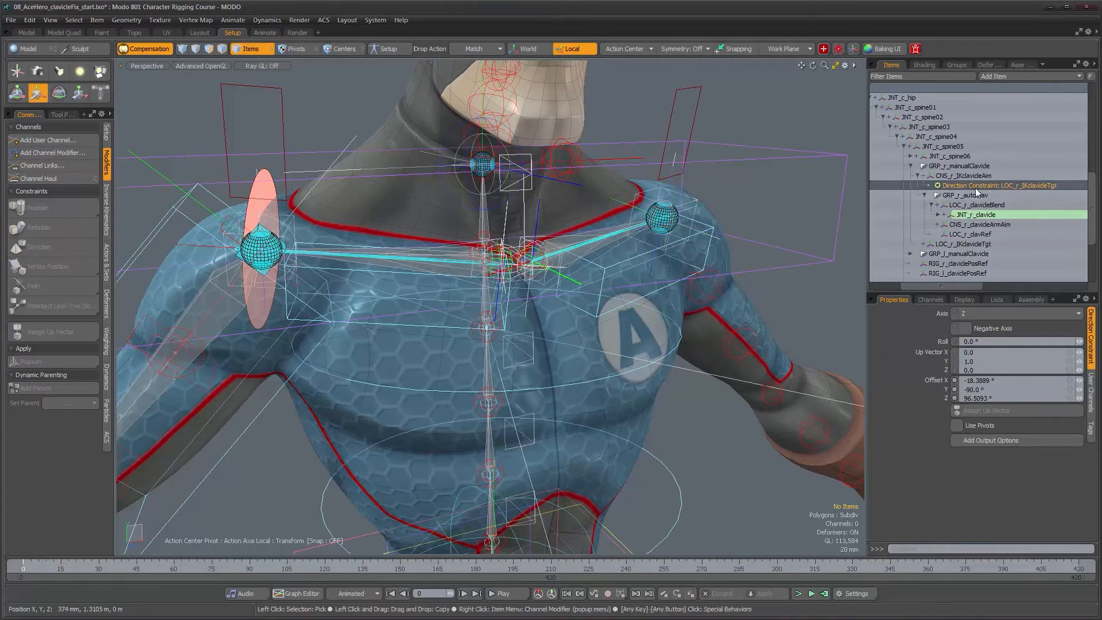
{"action": "left_click_drag", "start_coordinate": [551, 275], "coordinate": [319, 205], "text": "alt"}
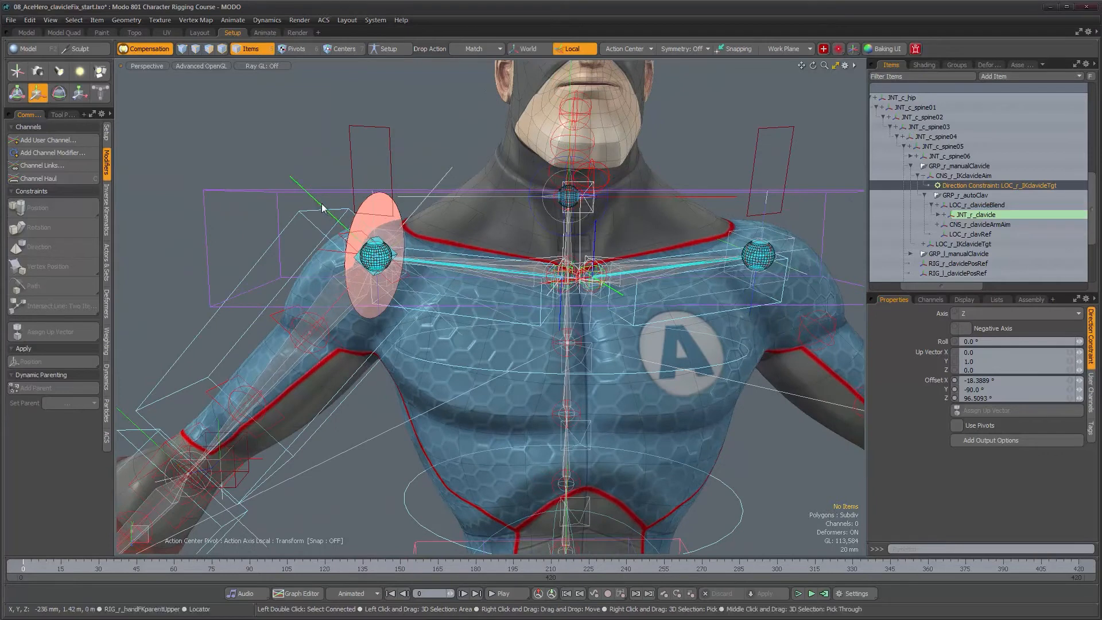
Step: Select the Direction Constraint's input items and examine them around the right clavicle
{"action": "right_click", "coordinate": [956, 185]}
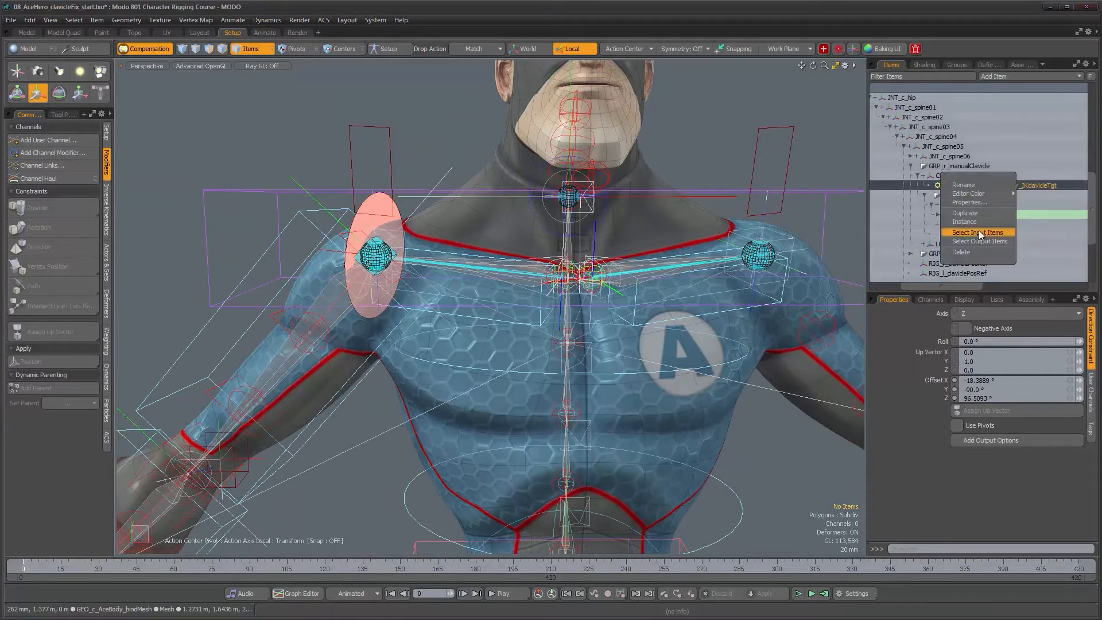
{"action": "left_click", "coordinate": [980, 234]}
{"action": "left_click_drag", "start_coordinate": [344, 258], "coordinate": [401, 248], "text": "alt"}
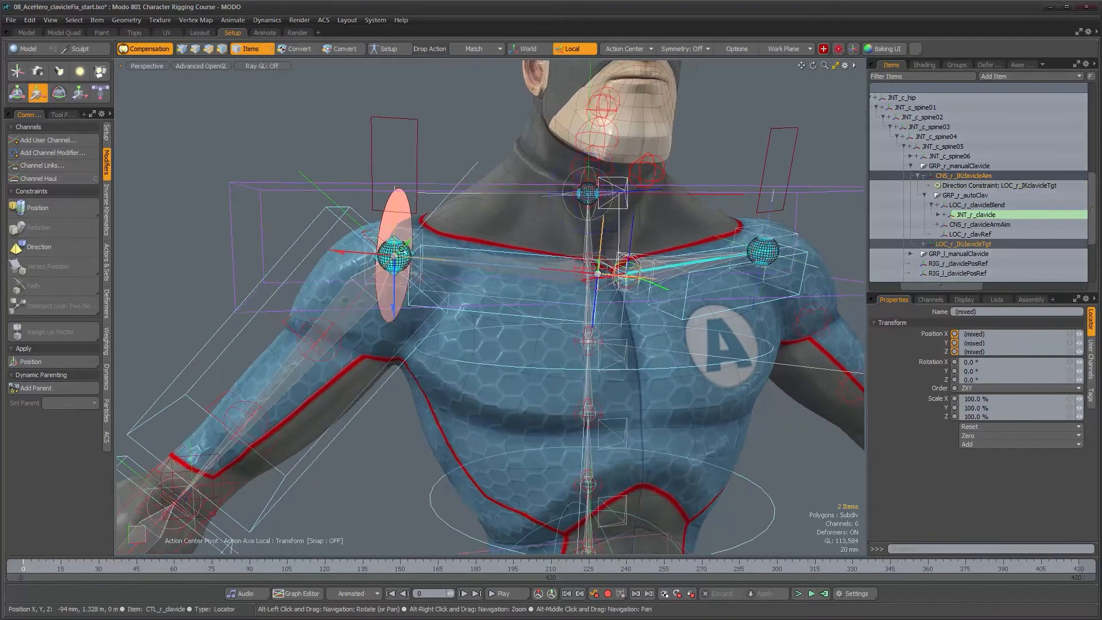
{"action": "scroll", "coordinate": [443, 254], "scroll_direction": "up", "scroll_amount": 4}
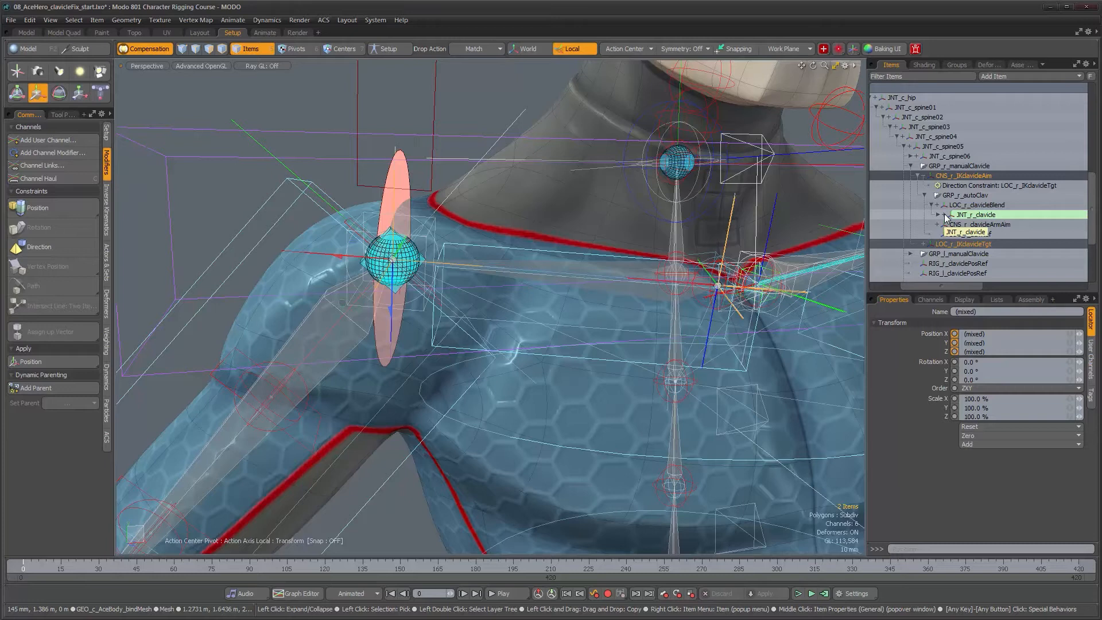
{"action": "left_click_drag", "start_coordinate": [510, 347], "coordinate": [573, 409], "text": "alt"}
Step: Reselect the Direction Constraint, check its Up Vector settings, and examine the clavicle's aim from the side and front
{"action": "left_click", "coordinate": [1004, 184]}
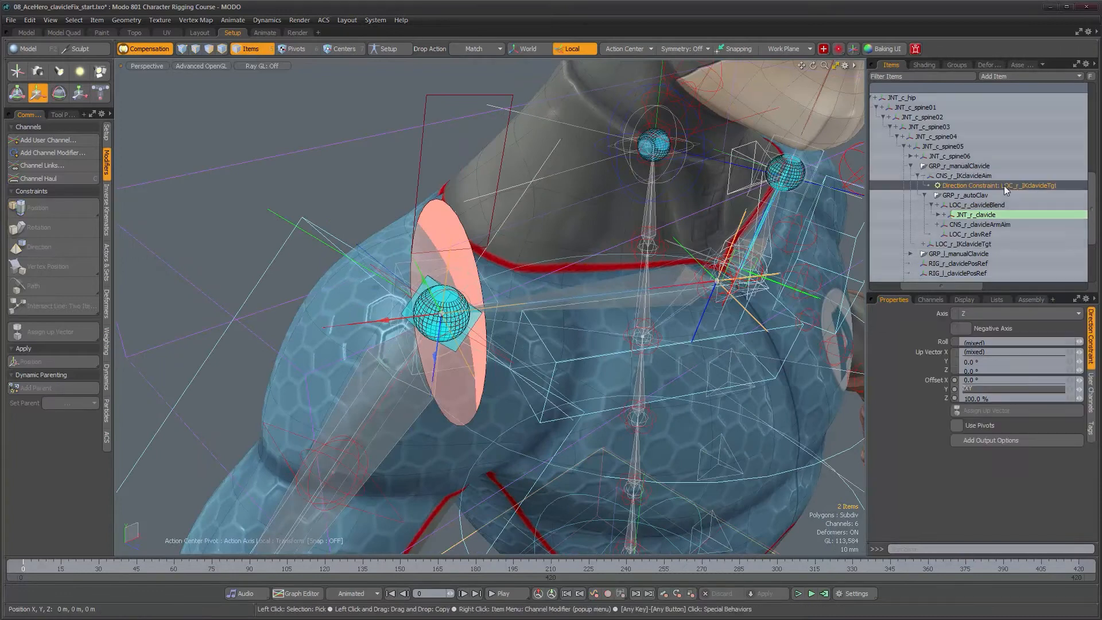
{"action": "left_click_drag", "start_coordinate": [597, 339], "coordinate": [662, 323], "text": "alt"}
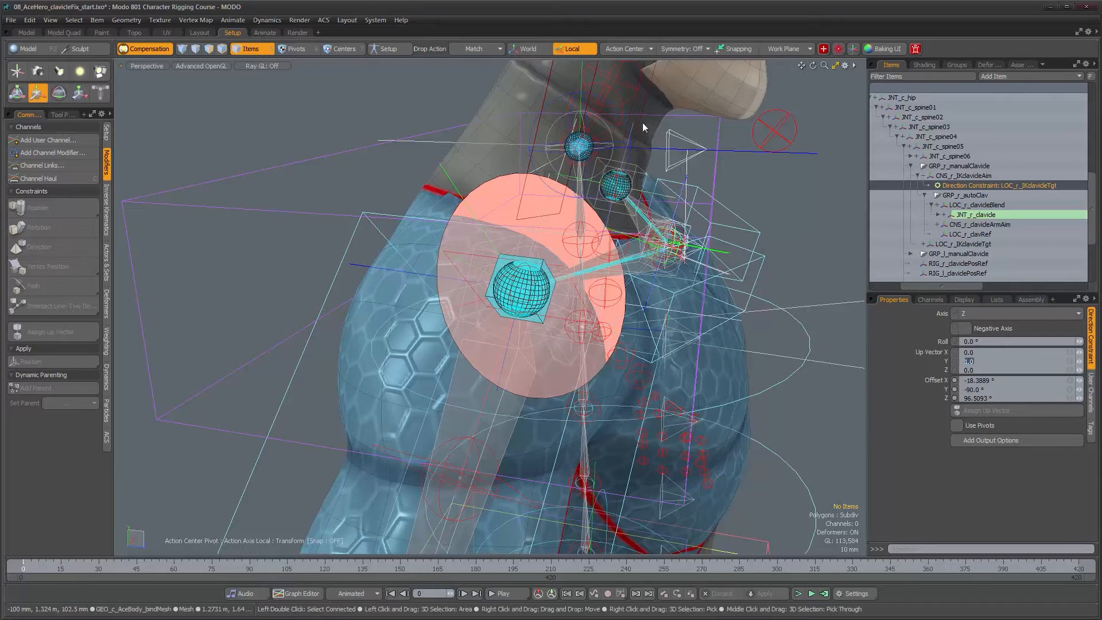
{"action": "left_click_drag", "start_coordinate": [665, 317], "coordinate": [603, 324], "text": "alt"}
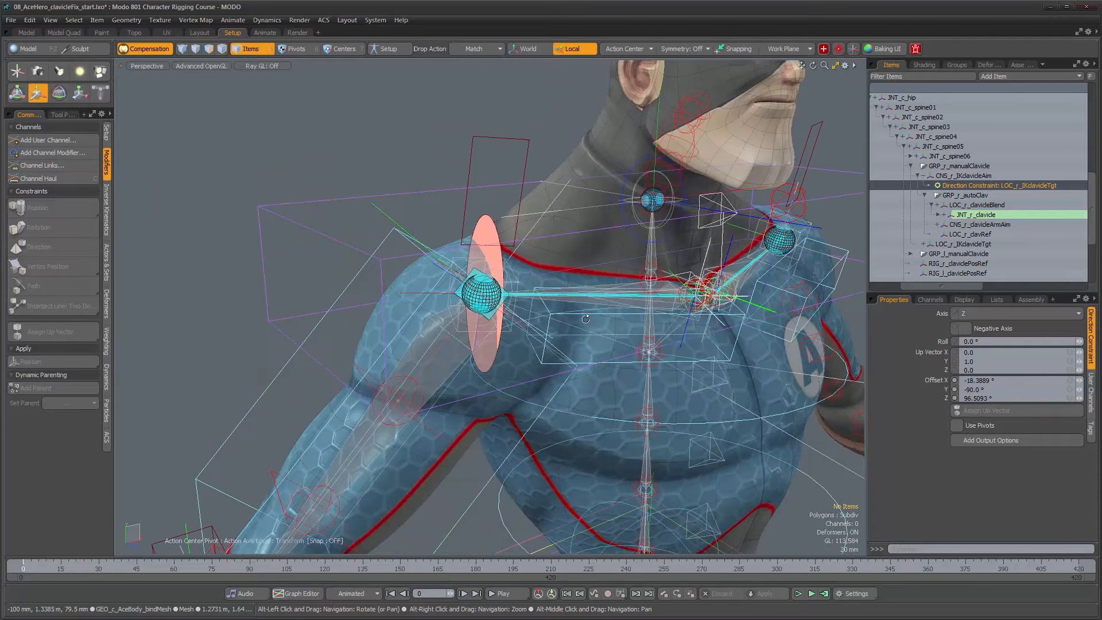
{"action": "left_click_drag", "start_coordinate": [713, 289], "coordinate": [576, 344], "text": "alt"}
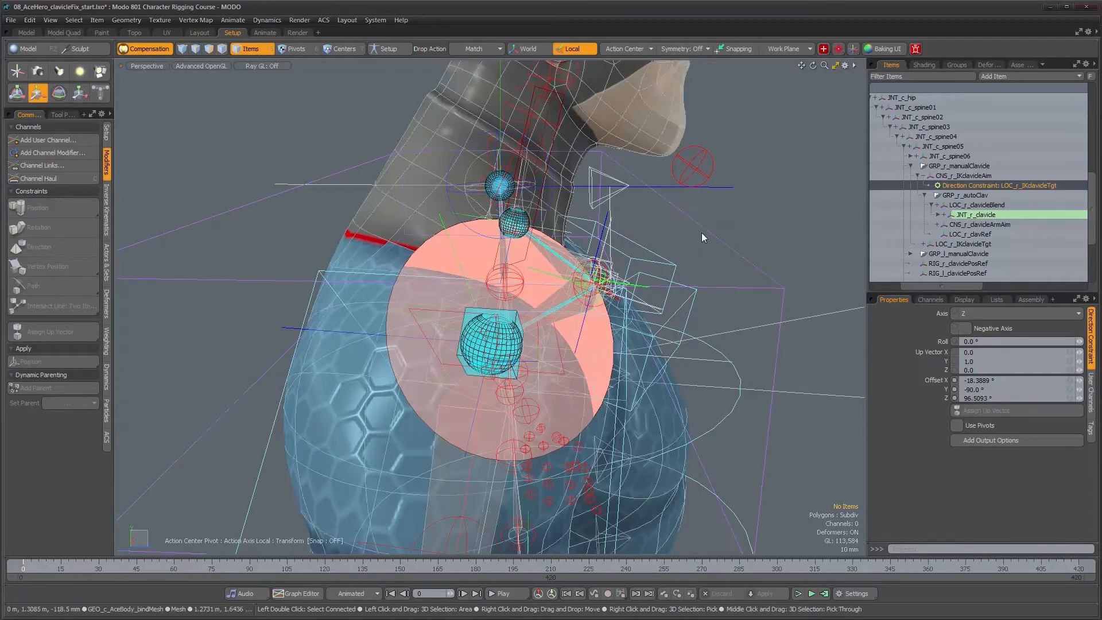
{"action": "left_click_drag", "start_coordinate": [694, 241], "coordinate": [579, 283], "text": "alt"}
{"action": "right_click_drag", "start_coordinate": [578, 283], "coordinate": [525, 285], "text": "alt"}
{"action": "left_click_drag", "start_coordinate": [603, 292], "coordinate": [560, 308], "text": "alt"}
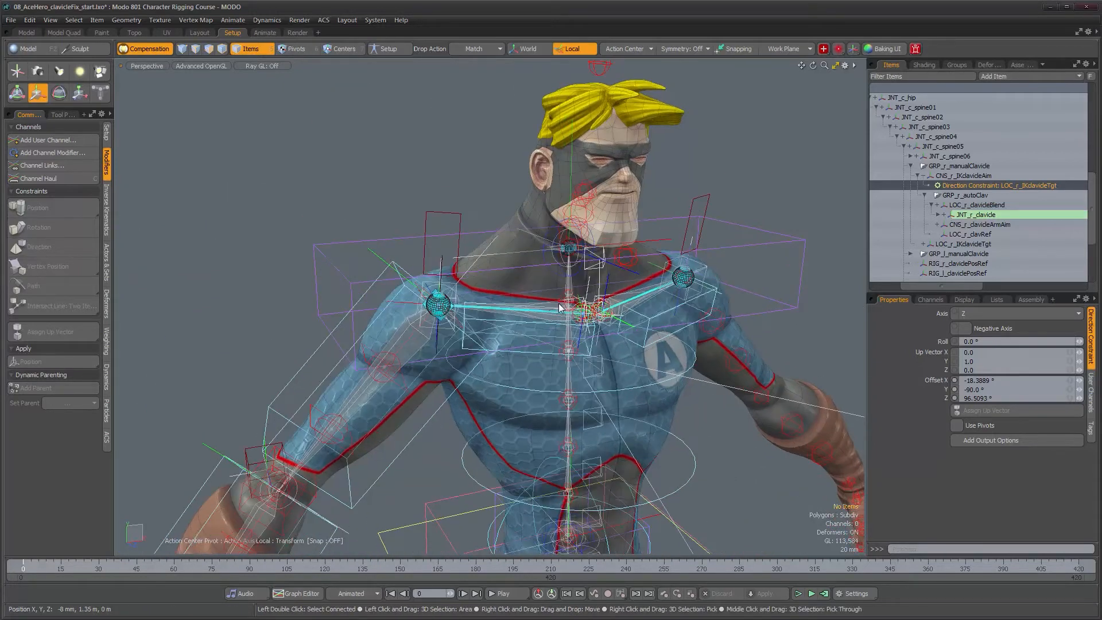
Step: Add a new locator and parent it under GRP_r_manualClavicle
{"action": "key", "text": "ctrl+l"}
{"action": "scroll", "coordinate": [957, 226], "scroll_direction": "down", "scroll_amount": 3}
{"action": "left_click_drag", "start_coordinate": [882, 276], "coordinate": [953, 205]}
{"action": "left_click_drag", "start_coordinate": [956, 247], "coordinate": [956, 247]}
{"action": "scroll", "coordinate": [957, 249], "scroll_direction": "down", "scroll_amount": 2}
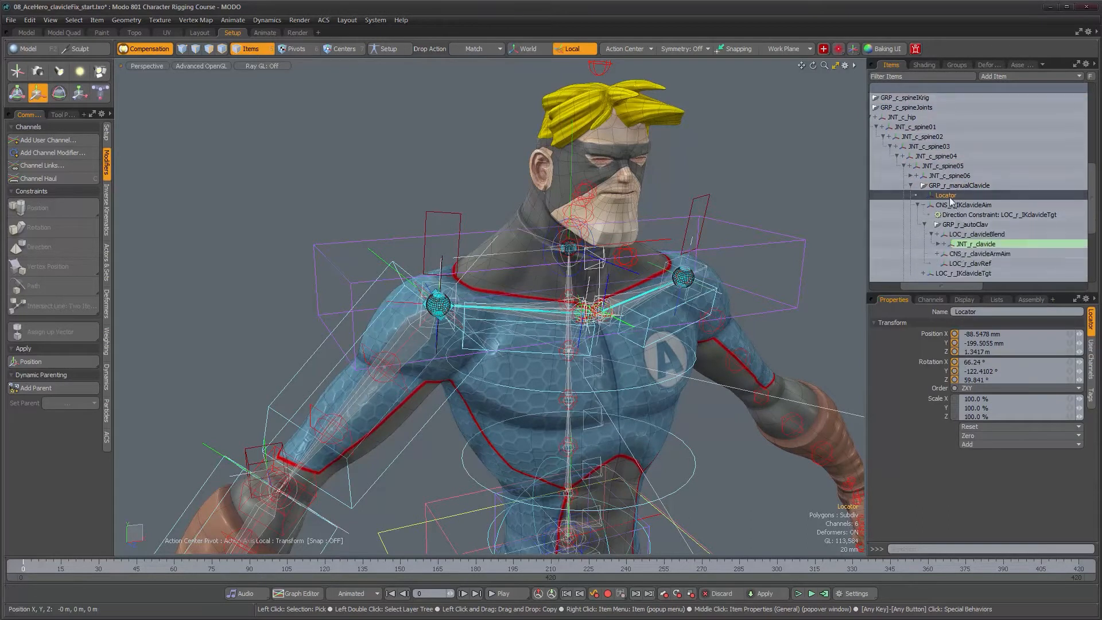
Step: Match the new locator's position and rotation to CNS_r_IKclavicleAim at the clavicle's base
{"action": "left_click_drag", "start_coordinate": [580, 276], "coordinate": [554, 276], "text": "alt"}
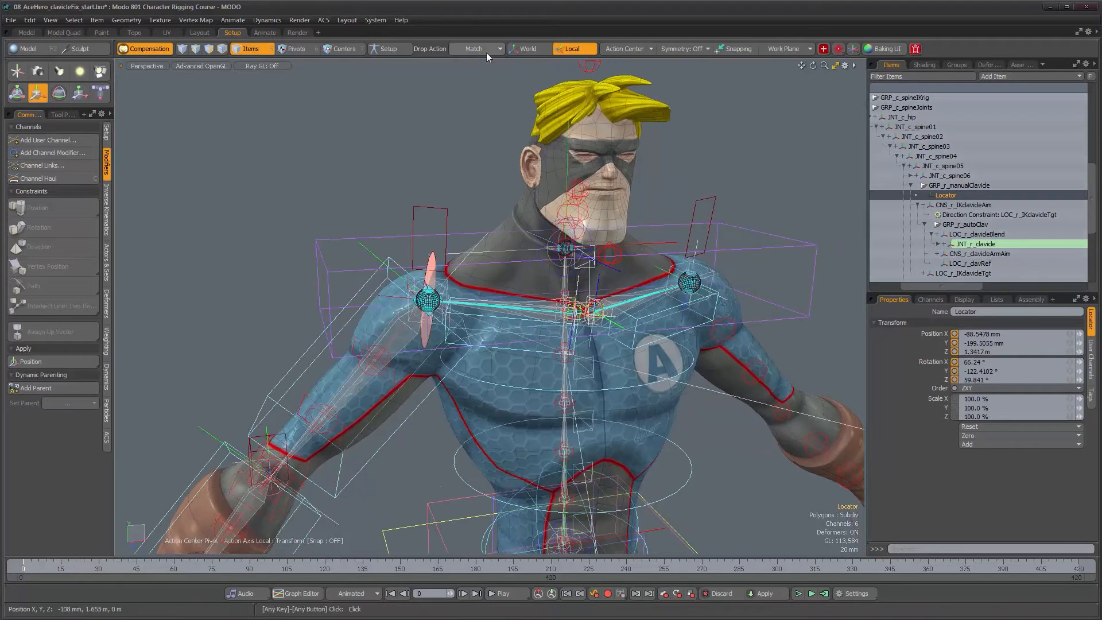
{"action": "right_click_drag", "start_coordinate": [484, 395], "coordinate": [518, 399], "text": "alt"}
{"action": "left_click_drag", "start_coordinate": [518, 398], "coordinate": [527, 303], "text": "alt"}
{"action": "middle_click_drag", "start_coordinate": [527, 303], "coordinate": [460, 300], "text": "alt"}
{"action": "left_click_drag", "start_coordinate": [460, 300], "coordinate": [519, 299], "text": "alt"}
{"action": "right_click_drag", "start_coordinate": [519, 300], "coordinate": [577, 301], "text": "alt"}
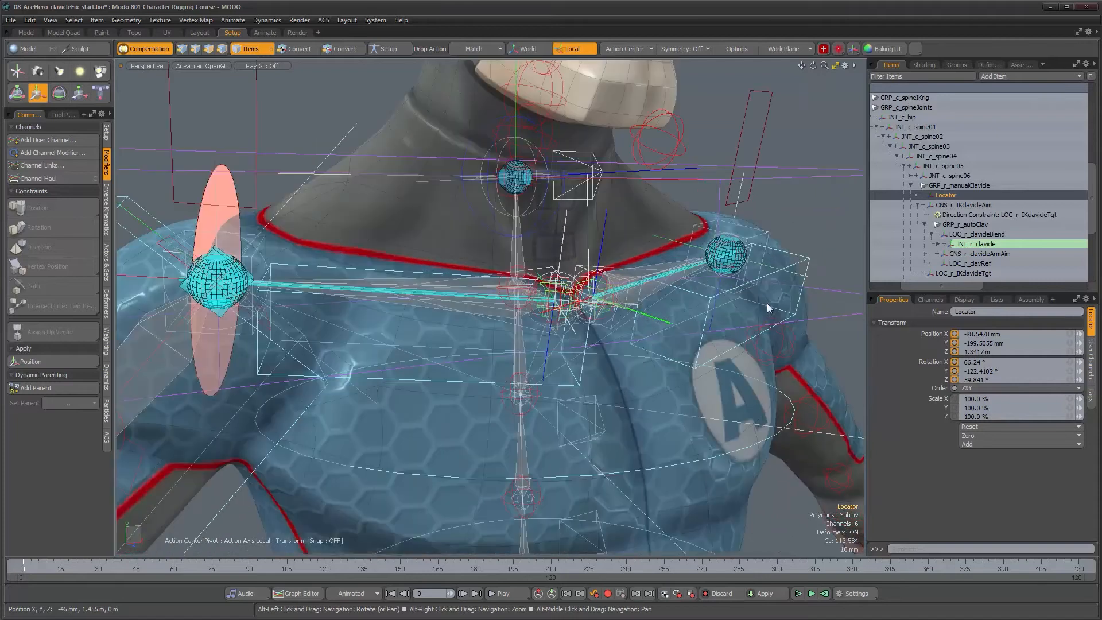
{"action": "left_click", "coordinate": [957, 205]}
{"action": "left_click_drag", "start_coordinate": [521, 321], "coordinate": [559, 322], "text": "alt"}
{"action": "right_click_drag", "start_coordinate": [559, 322], "coordinate": [617, 310], "text": "alt"}
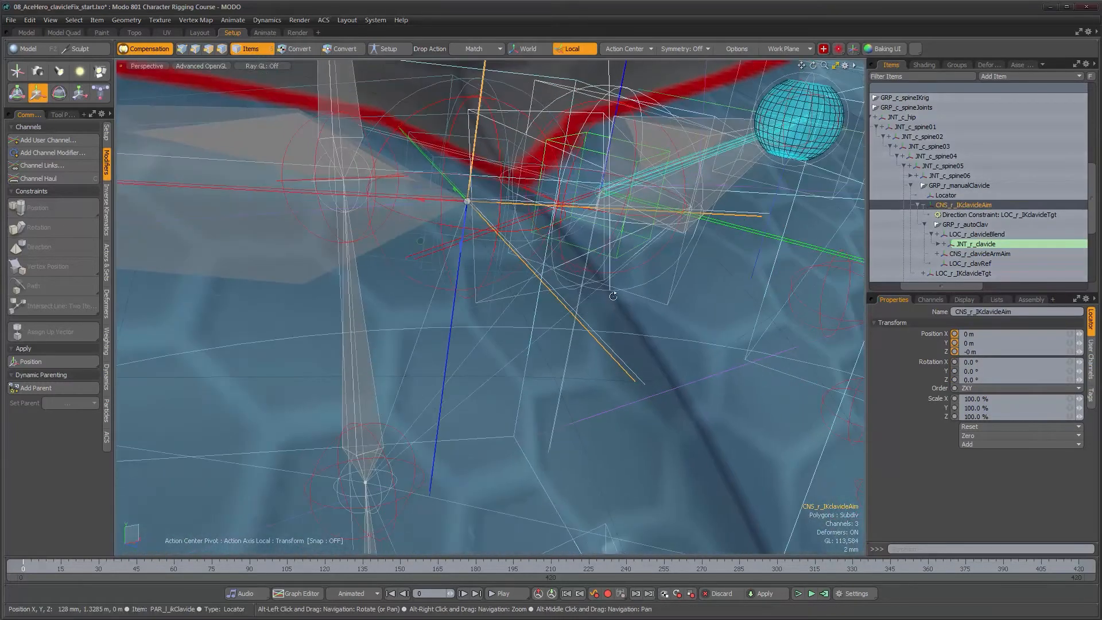
{"action": "left_click_drag", "start_coordinate": [617, 310], "coordinate": [636, 387], "text": "alt"}
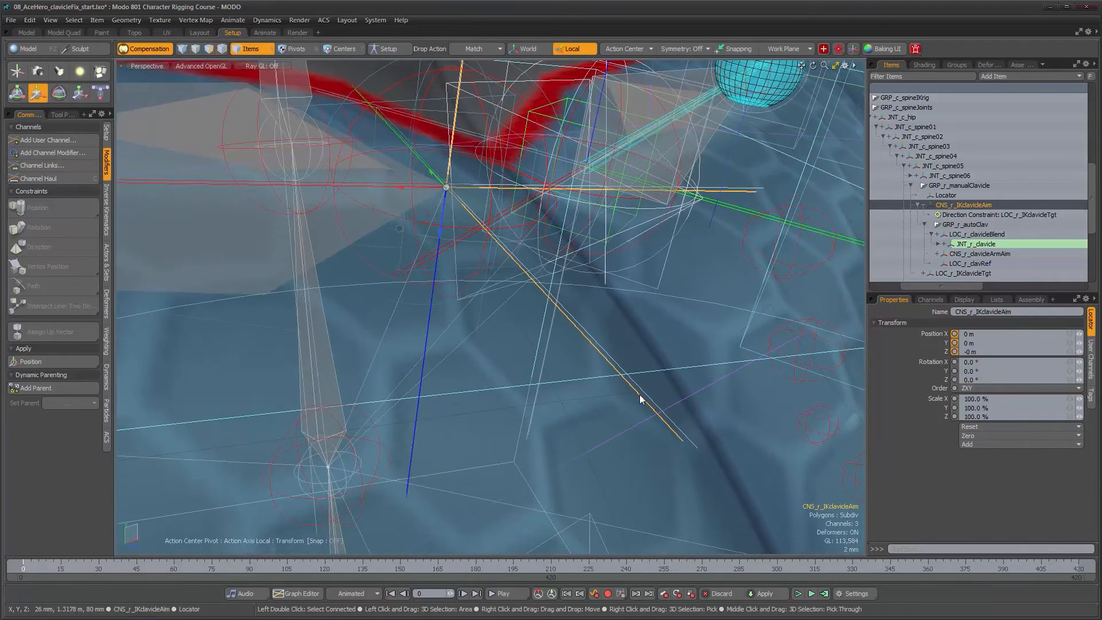
{"action": "left_click", "coordinate": [941, 195]}
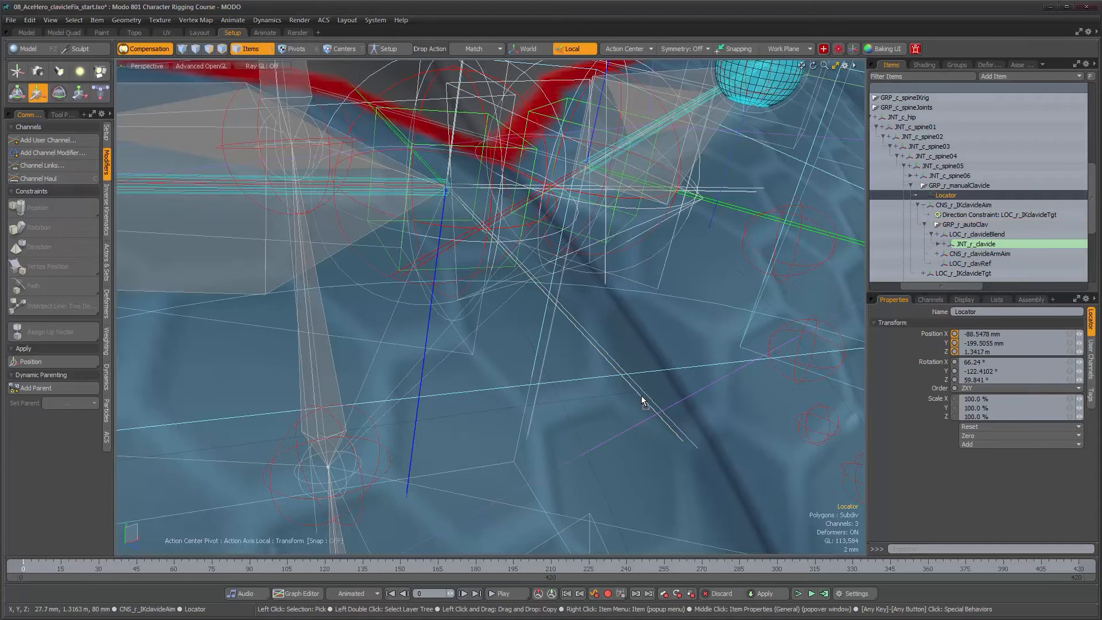
{"action": "right_click_drag", "start_coordinate": [605, 280], "coordinate": [511, 281], "text": "alt"}
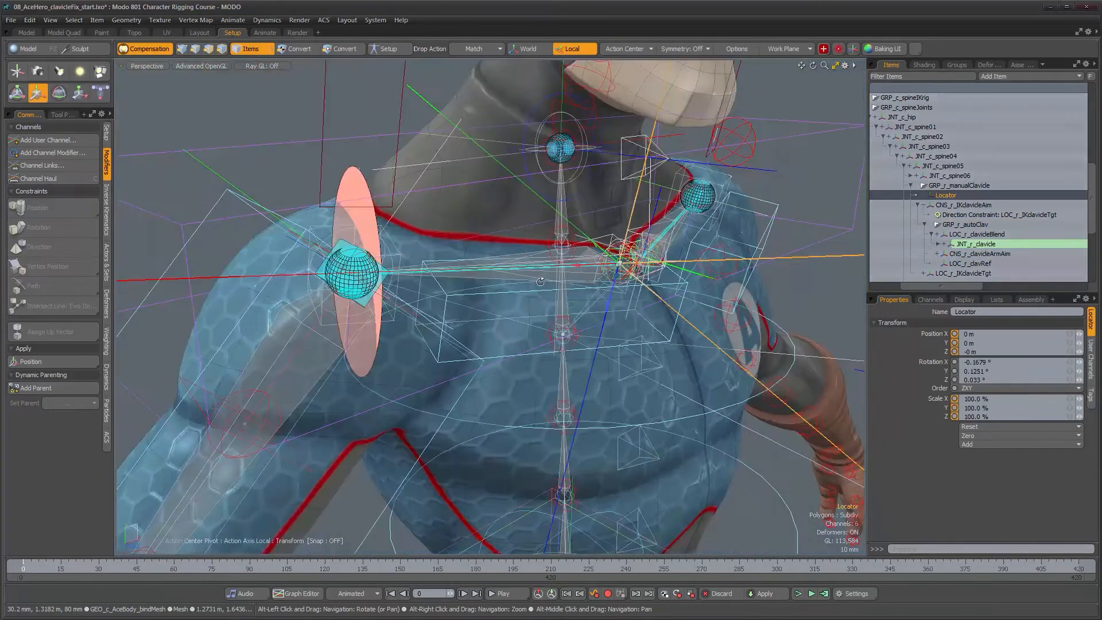
Step: Give the locator a custom display shape with Replace style, a non-solid Pyramid, and a size of 18.3 mm on all axes
{"action": "left_click_drag", "start_coordinate": [511, 281], "coordinate": [577, 284], "text": "alt"}
{"action": "right_click_drag", "start_coordinate": [576, 283], "coordinate": [624, 284], "text": "alt"}
{"action": "middle_click_drag", "start_coordinate": [624, 284], "coordinate": [581, 339], "text": "alt"}
{"action": "left_click_drag", "start_coordinate": [581, 339], "coordinate": [553, 337], "text": "alt"}
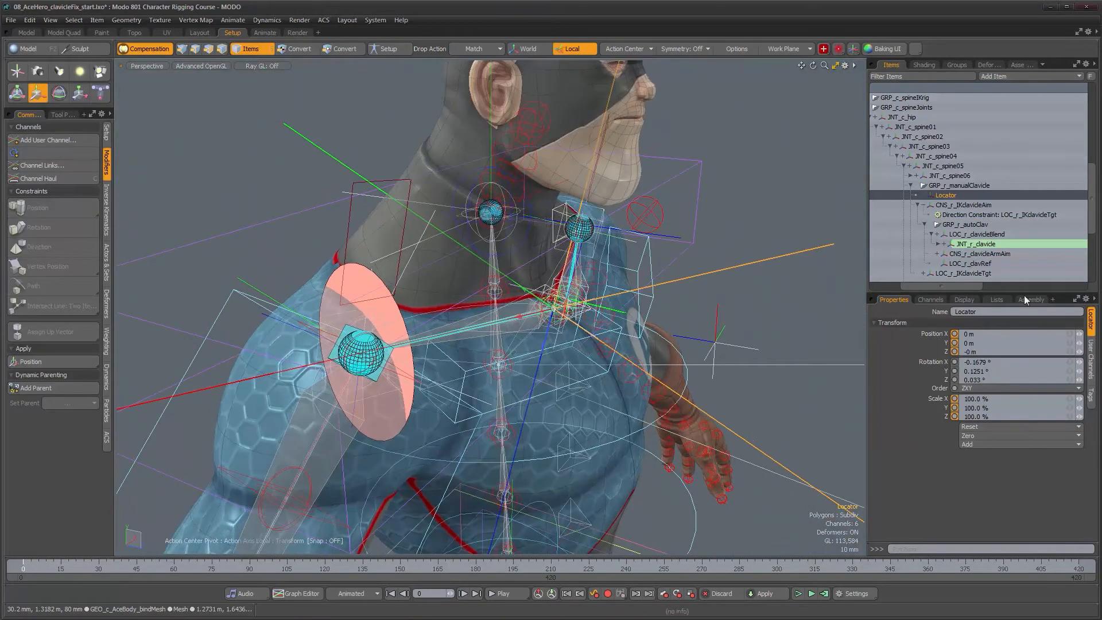
{"action": "left_click", "coordinate": [964, 299]}
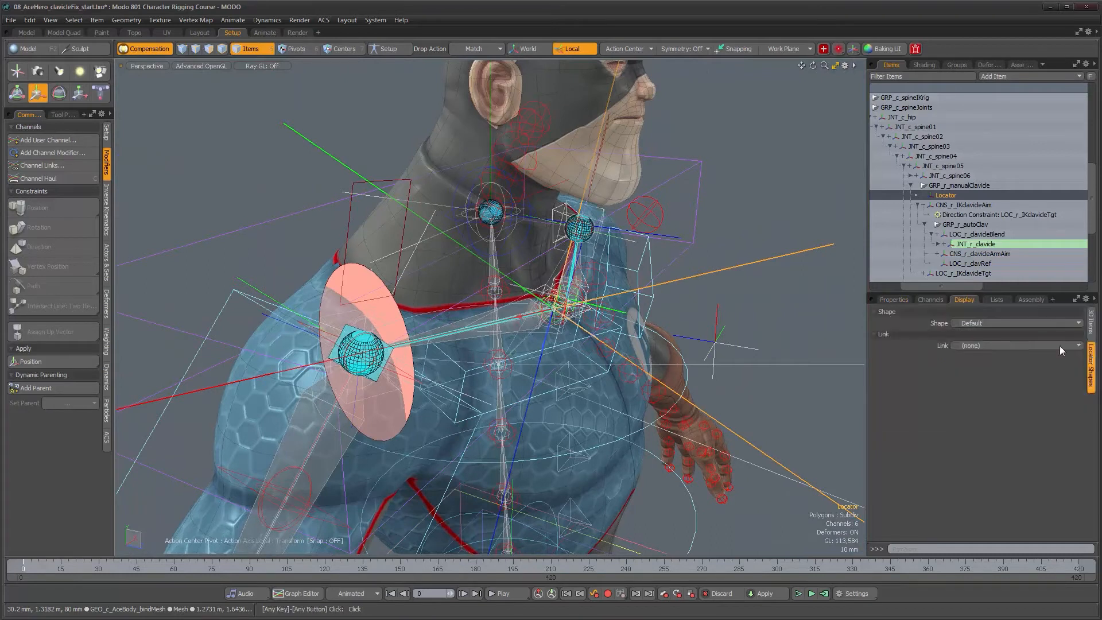
{"action": "left_click", "coordinate": [1006, 328]}
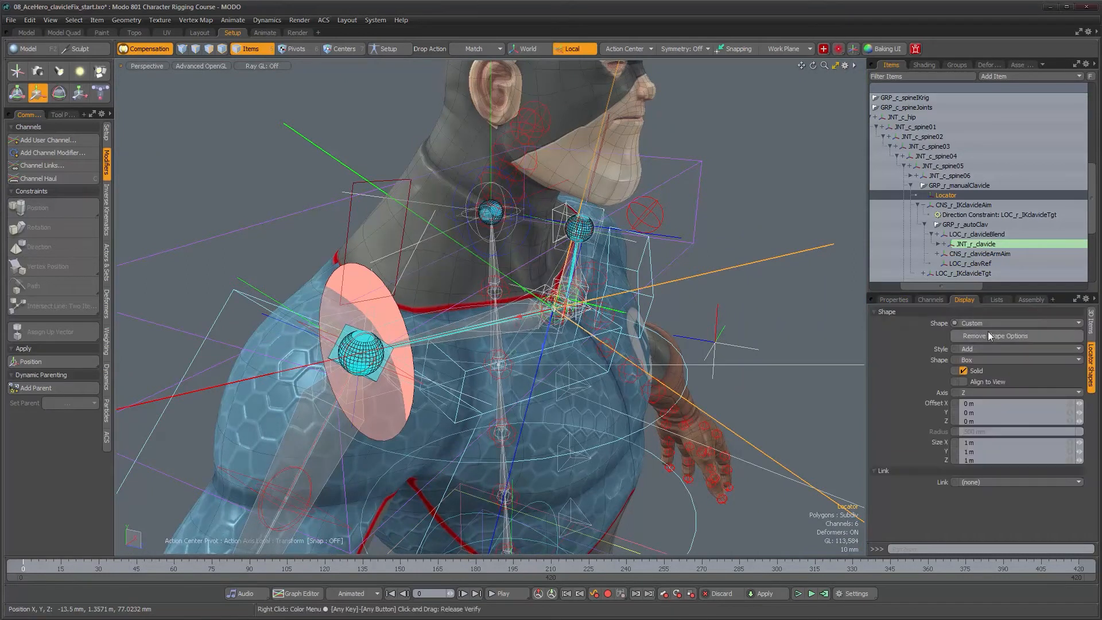
{"action": "left_click", "coordinate": [985, 349]}
{"action": "left_click", "coordinate": [984, 358]}
{"action": "left_click", "coordinate": [984, 358]}
{"action": "left_click", "coordinate": [983, 368]}
{"action": "left_click", "coordinate": [964, 372]}
{"action": "right_click_drag", "start_coordinate": [1079, 443], "coordinate": [1063, 442]}
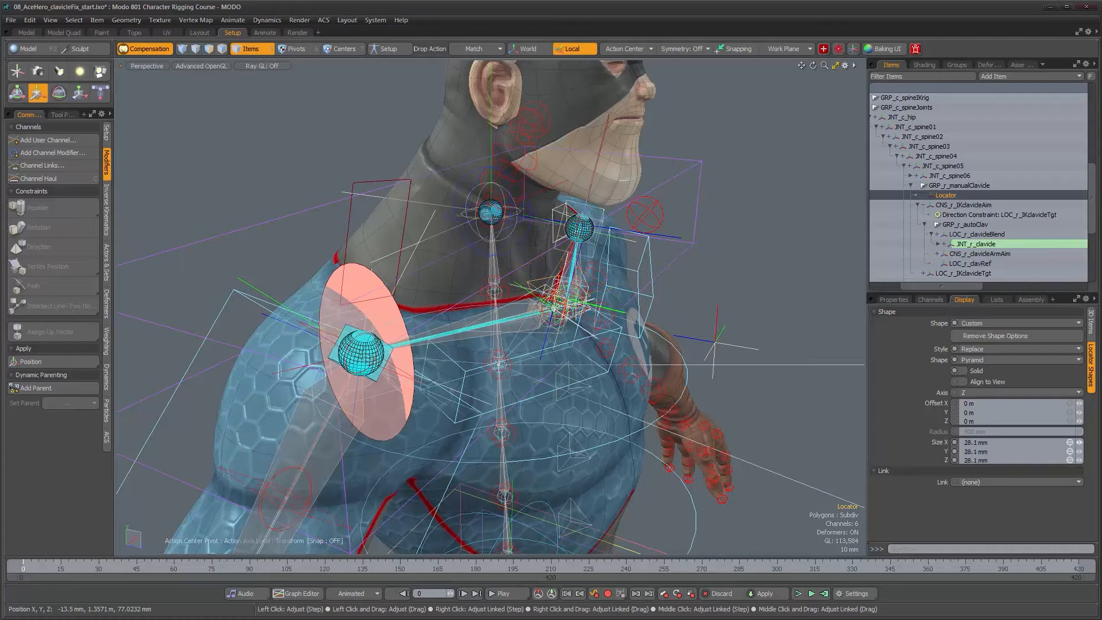
Step: Set the locator's pyramid shape axis to Y and examine it up close from the side
{"action": "left_click_drag", "start_coordinate": [740, 349], "coordinate": [792, 360], "text": "alt"}
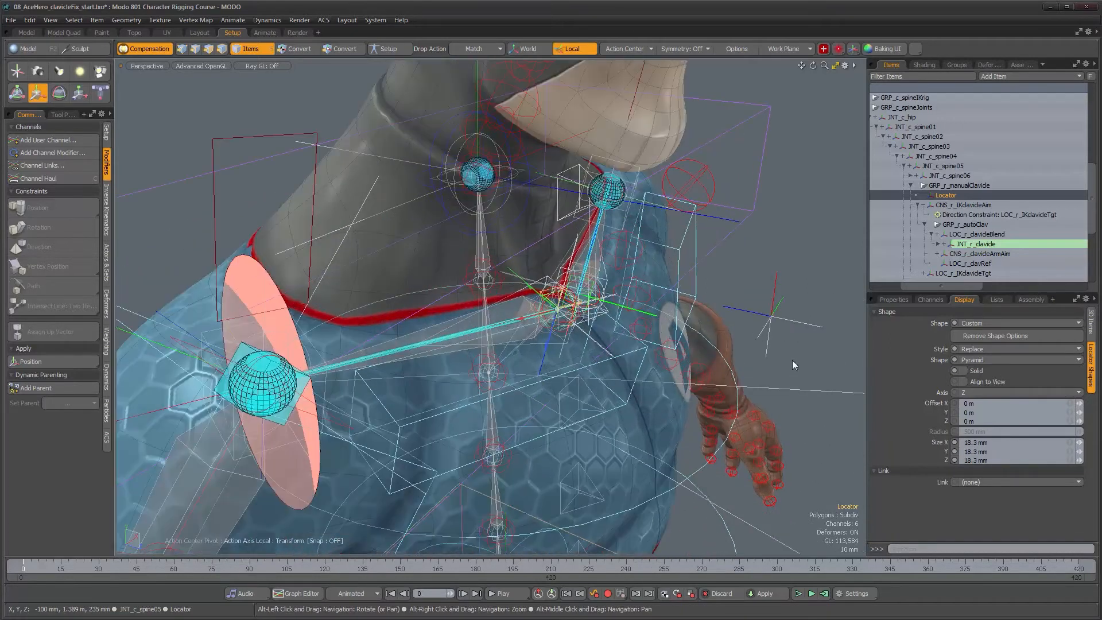
{"action": "left_click", "coordinate": [996, 384]}
{"action": "left_click_drag", "start_coordinate": [431, 318], "coordinate": [581, 327], "text": "alt"}
{"action": "left_click_drag", "start_coordinate": [457, 280], "coordinate": [565, 366], "text": "alt"}
{"action": "scroll", "coordinate": [511, 300], "scroll_direction": "up", "scroll_amount": 1}
{"action": "scroll", "coordinate": [565, 366], "scroll_direction": "up", "scroll_amount": 2}
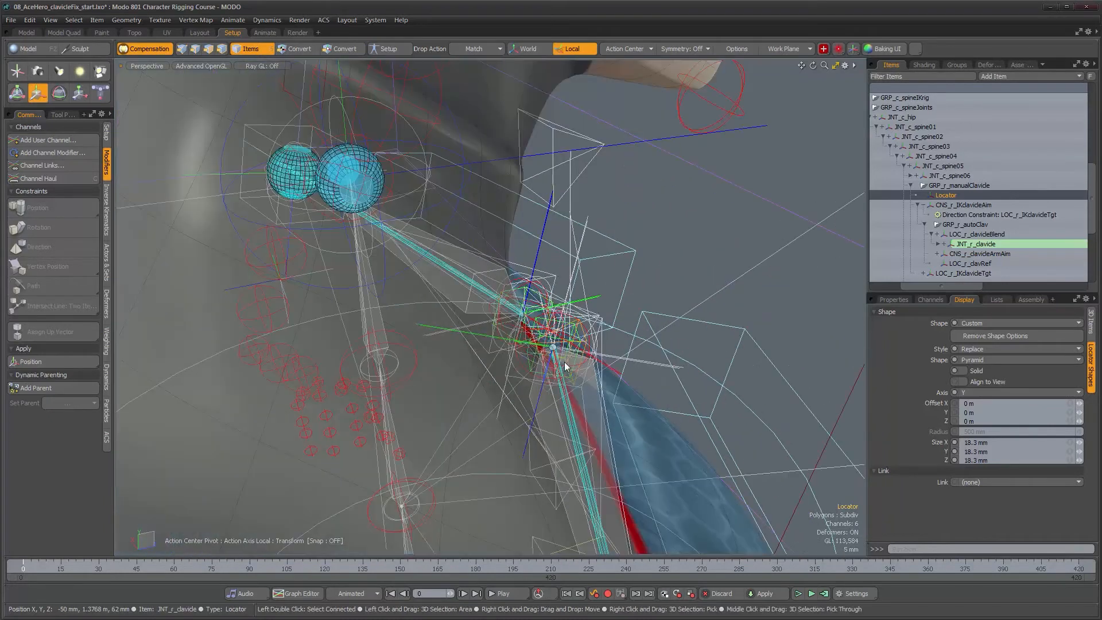
Step: Move the locator backwards about 201 mm so it sits behind the character's upper back
{"action": "left_click_drag", "start_coordinate": [590, 390], "coordinate": [349, 320], "text": "alt"}
{"action": "left_click_drag", "start_coordinate": [285, 310], "coordinate": [305, 309], "text": "alt"}
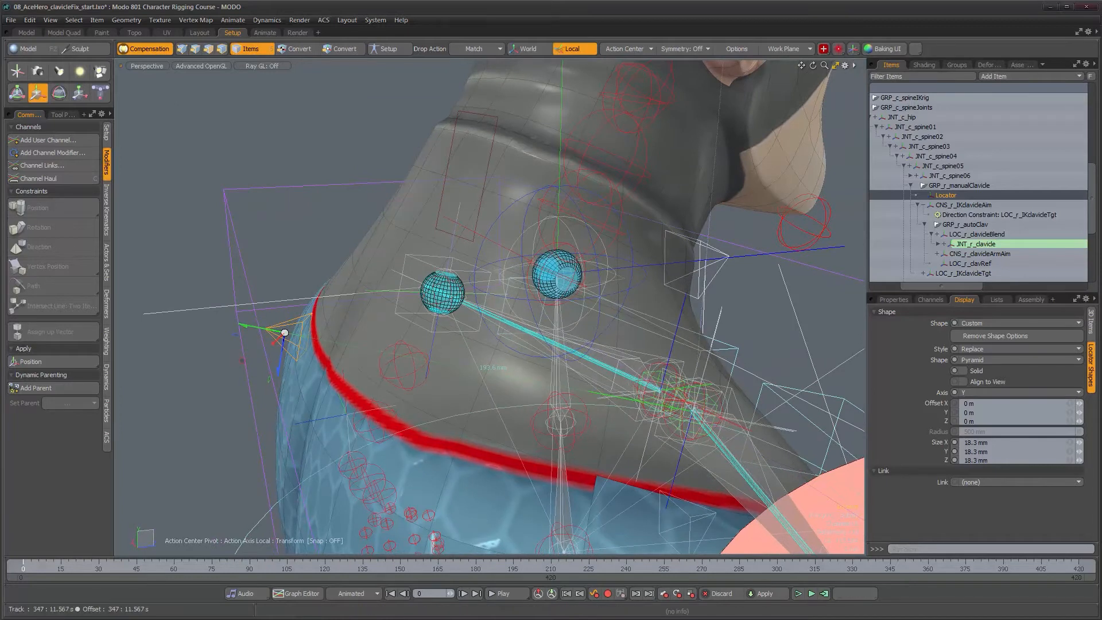
{"action": "left_click_drag", "start_coordinate": [544, 401], "coordinate": [396, 419], "text": "alt"}
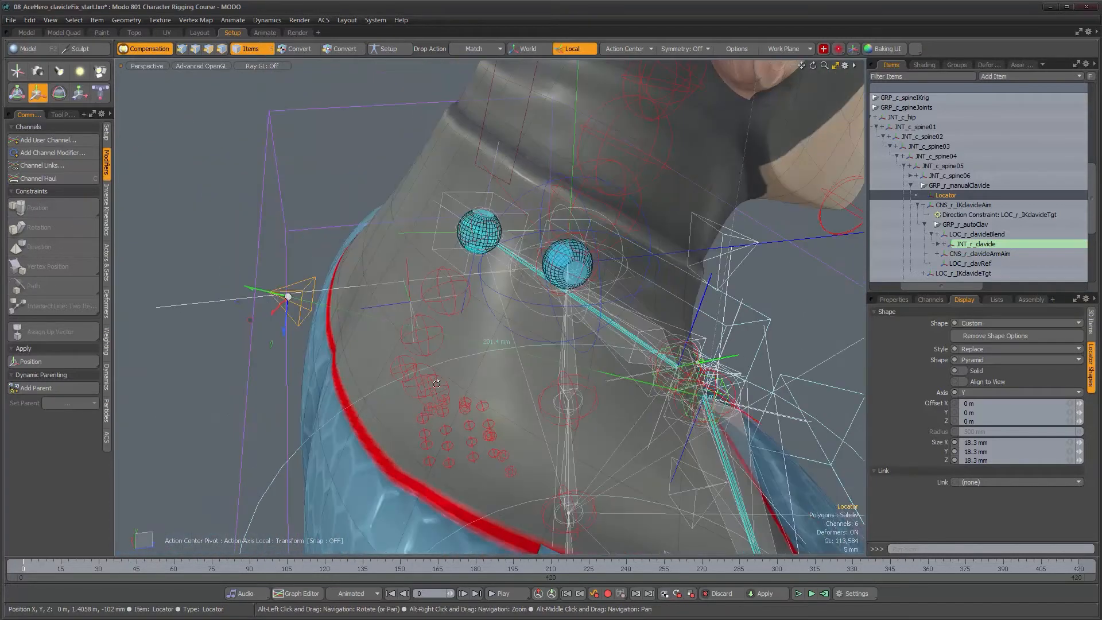
Step: Add draw options to the locator and give it a user-defined dark green wireframe colour
{"action": "left_click", "coordinate": [1092, 332]}
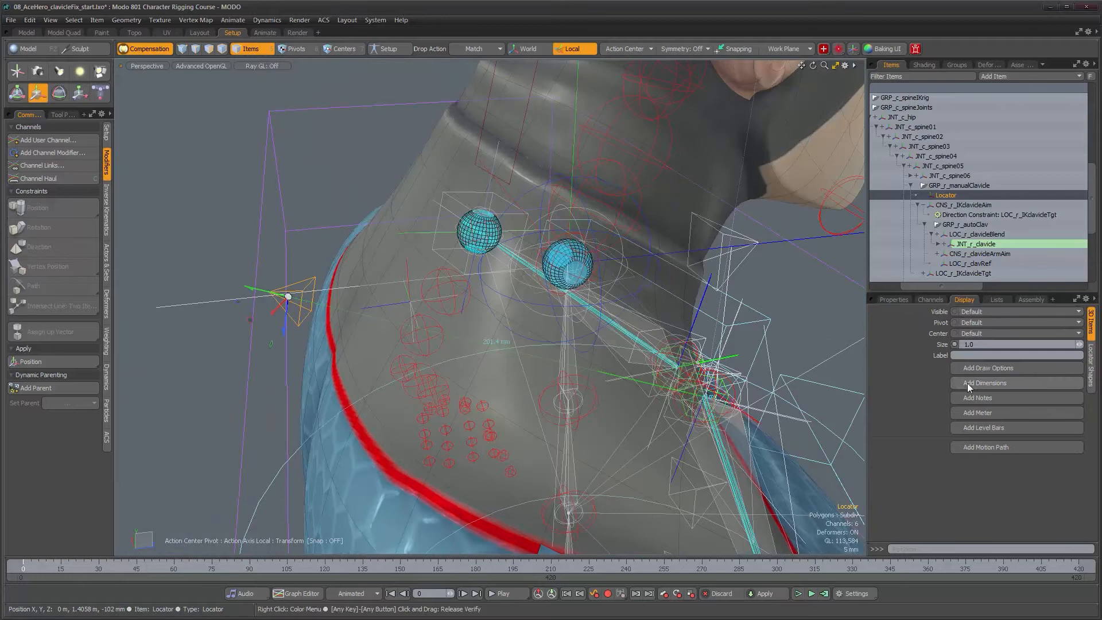
{"action": "left_click_drag", "start_coordinate": [519, 382], "coordinate": [499, 330], "text": "alt"}
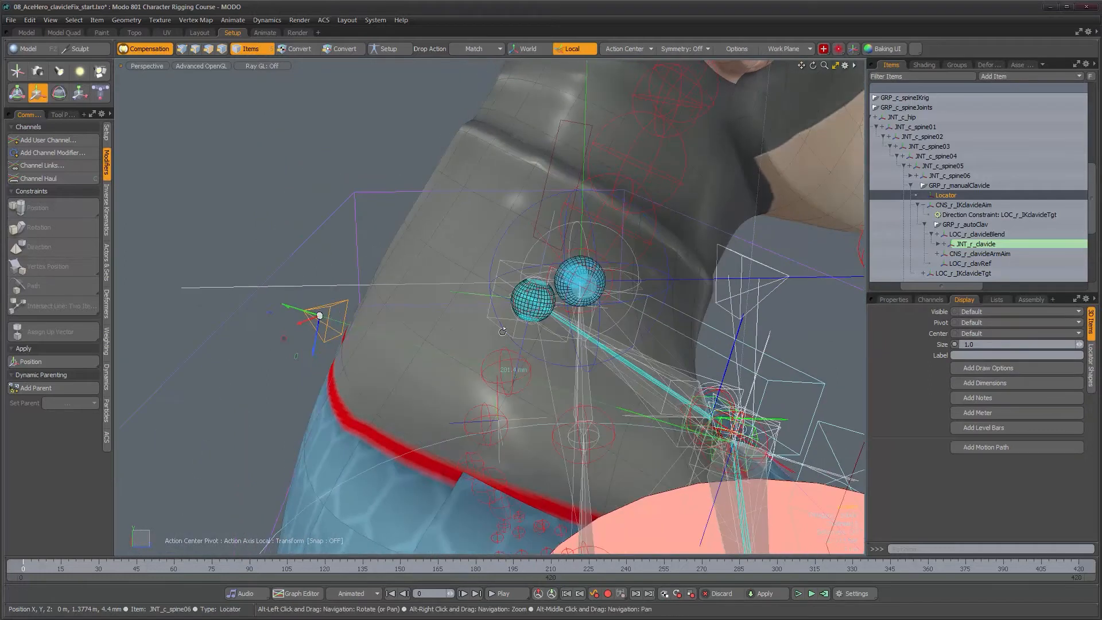
{"action": "left_click", "coordinate": [1006, 368]}
{"action": "left_click", "coordinate": [987, 451]}
{"action": "left_click", "coordinate": [988, 458]}
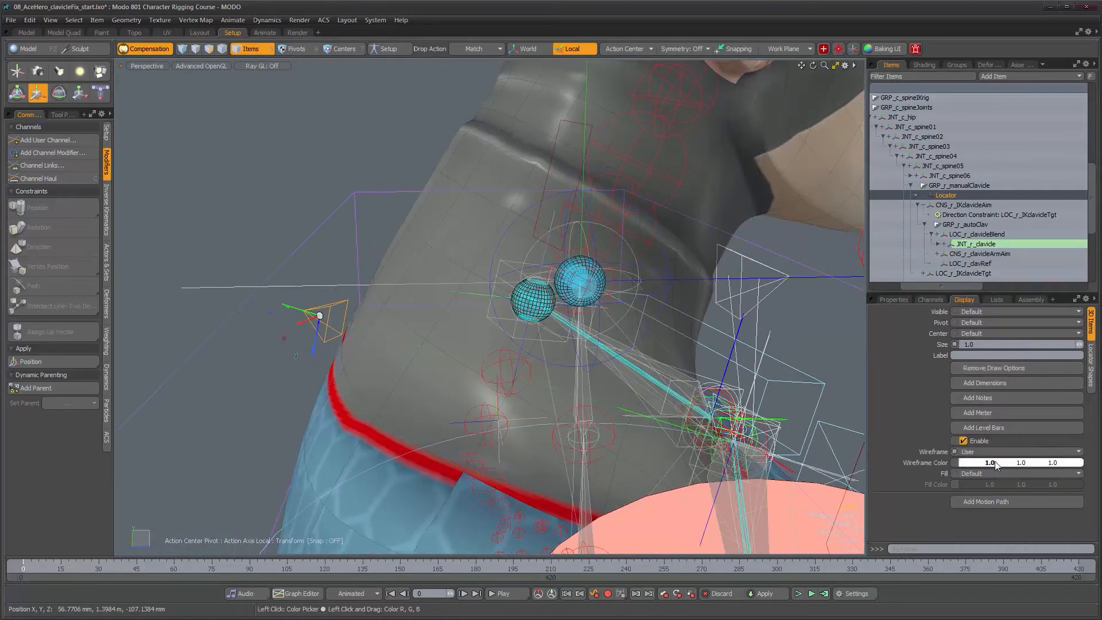
{"action": "left_click", "coordinate": [989, 463]}
{"action": "left_click", "coordinate": [642, 321]}
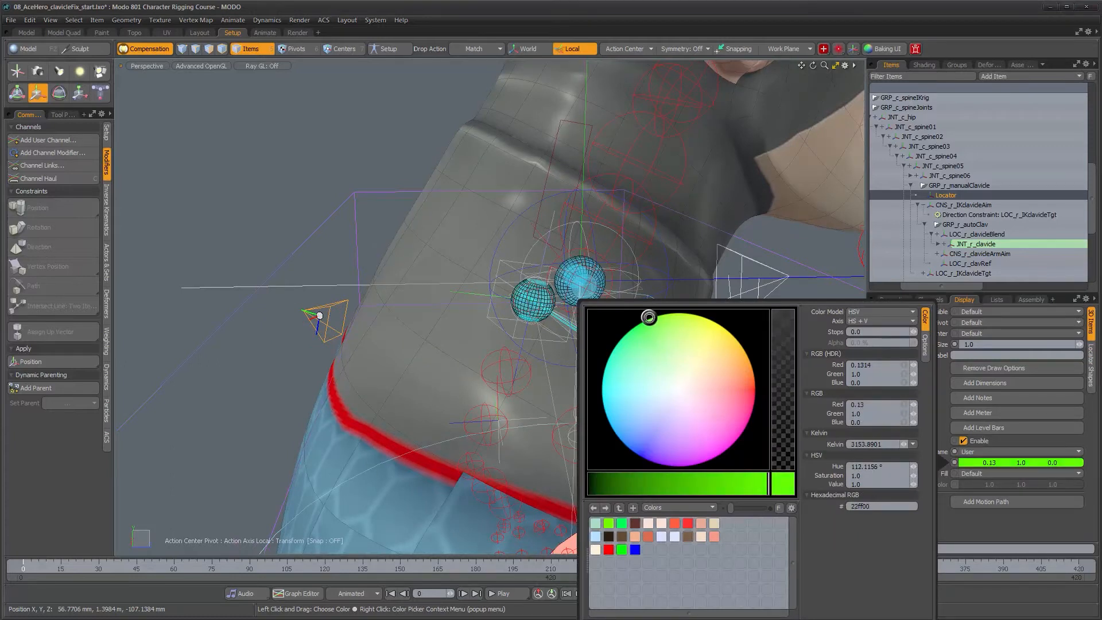
{"action": "left_click_drag", "start_coordinate": [649, 481], "coordinate": [632, 481]}
{"action": "left_click", "coordinate": [250, 371]}
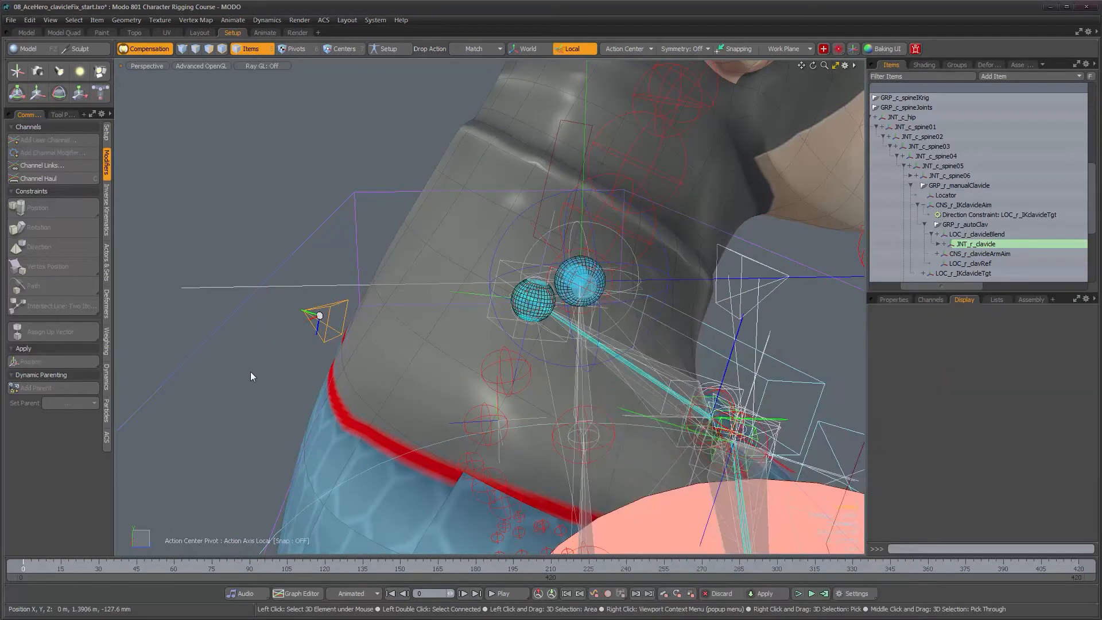
Step: Select the pyramid locator behind the upper back and rename it UPV_r_clavicle
{"action": "left_click_drag", "start_coordinate": [251, 371], "coordinate": [339, 344], "text": "alt"}
{"action": "scroll", "coordinate": [368, 373], "scroll_direction": "down", "scroll_amount": 3}
{"action": "left_click", "coordinate": [338, 347]}
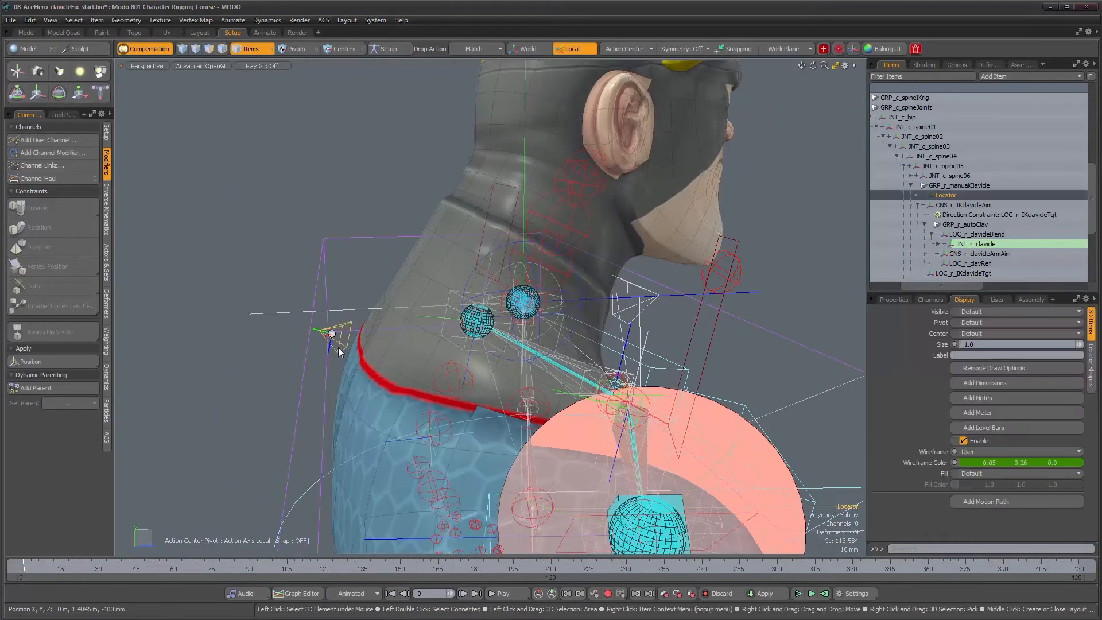
{"action": "left_click", "coordinate": [947, 196]}
{"action": "type", "text": "UPV_r_clav"}
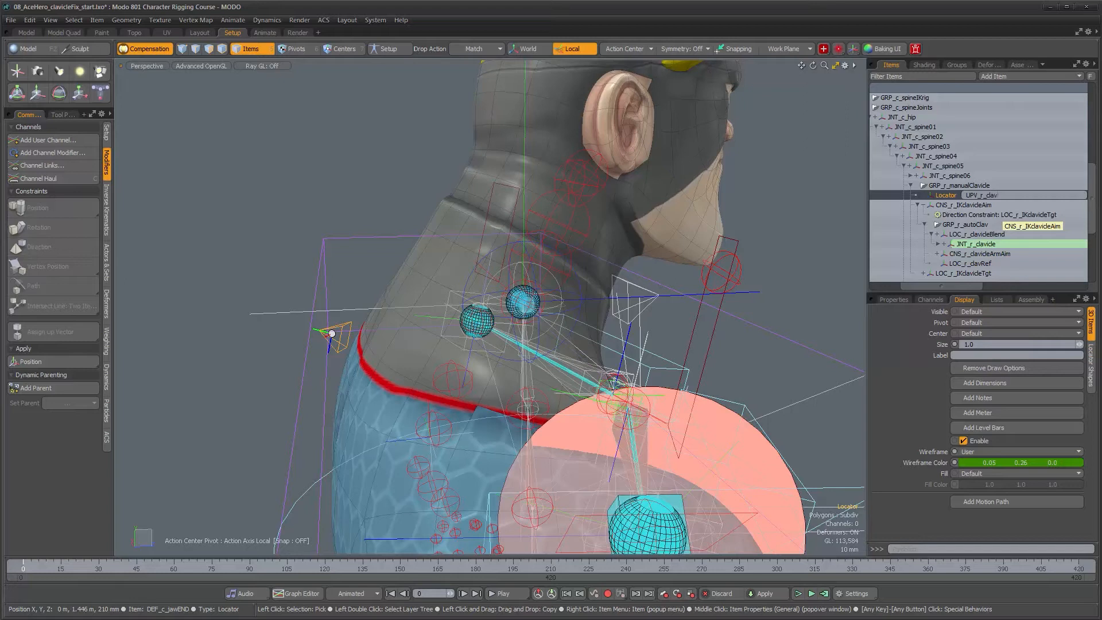
{"action": "type", "text": "icle"}
{"action": "key", "text": "Return"}
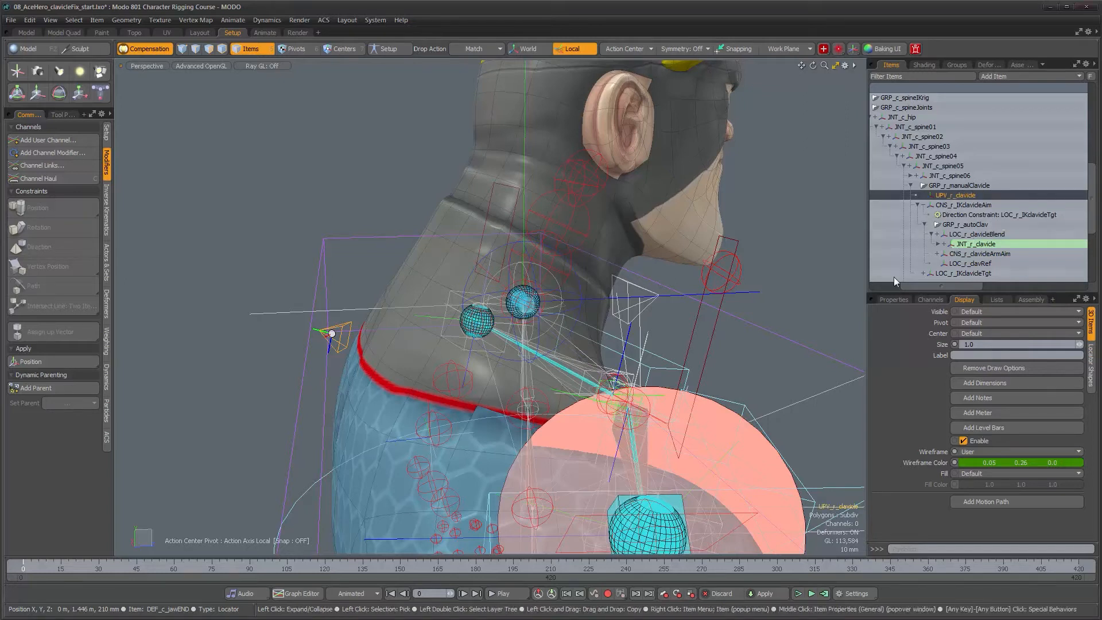
Step: Show the properties of the Direction Constraint on CNS_r_IKclavicleAim and turn on Setup mode
{"action": "left_click_drag", "start_coordinate": [646, 367], "coordinate": [598, 372], "text": "alt"}
{"action": "left_click_drag", "start_coordinate": [591, 418], "coordinate": [564, 419], "text": "alt"}
{"action": "left_click", "coordinate": [956, 206]}
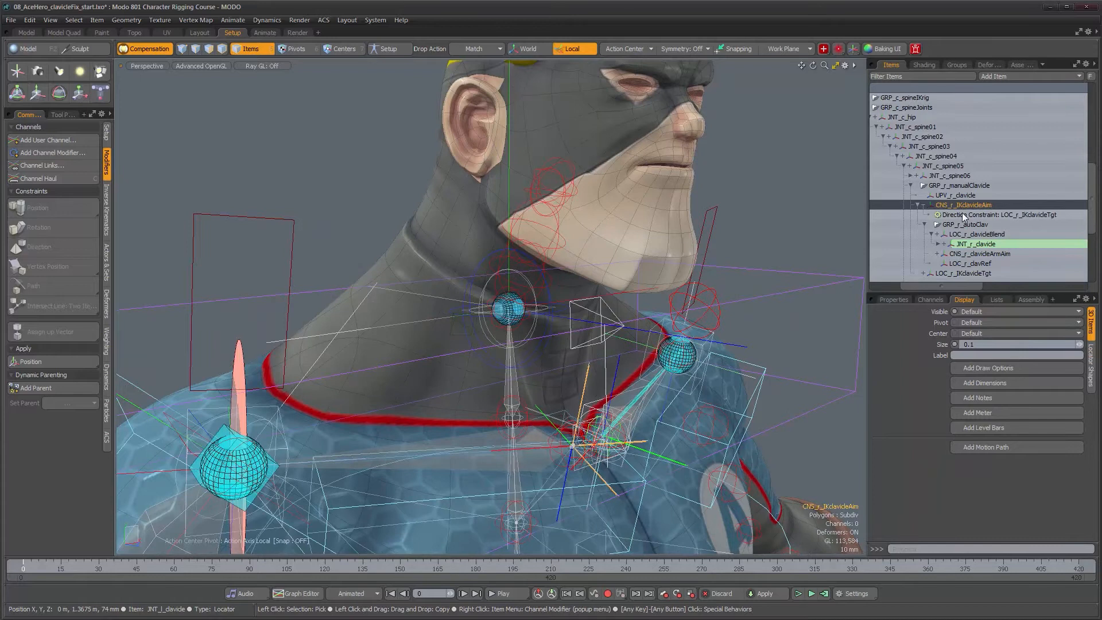
{"action": "left_click", "coordinate": [964, 216]}
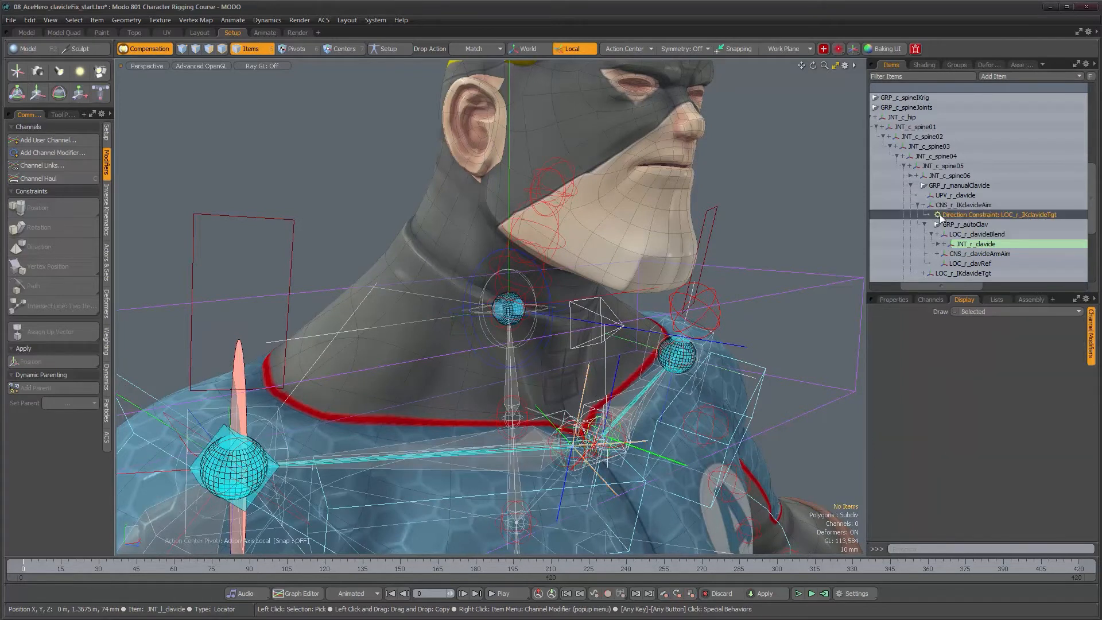
{"action": "left_click", "coordinate": [894, 299]}
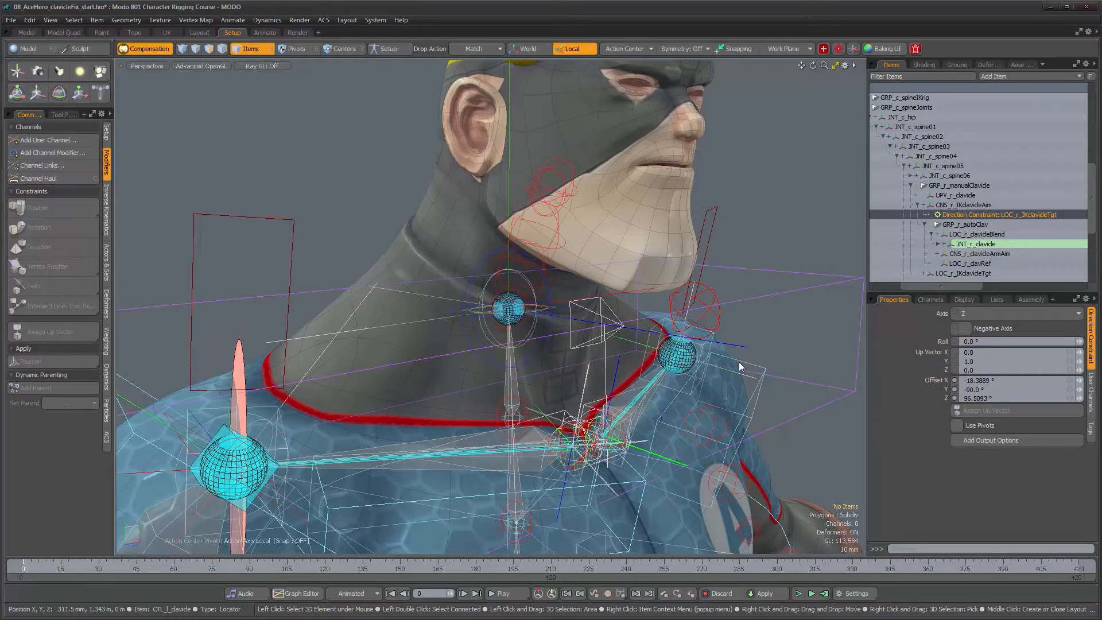
{"action": "left_click", "coordinate": [389, 49]}
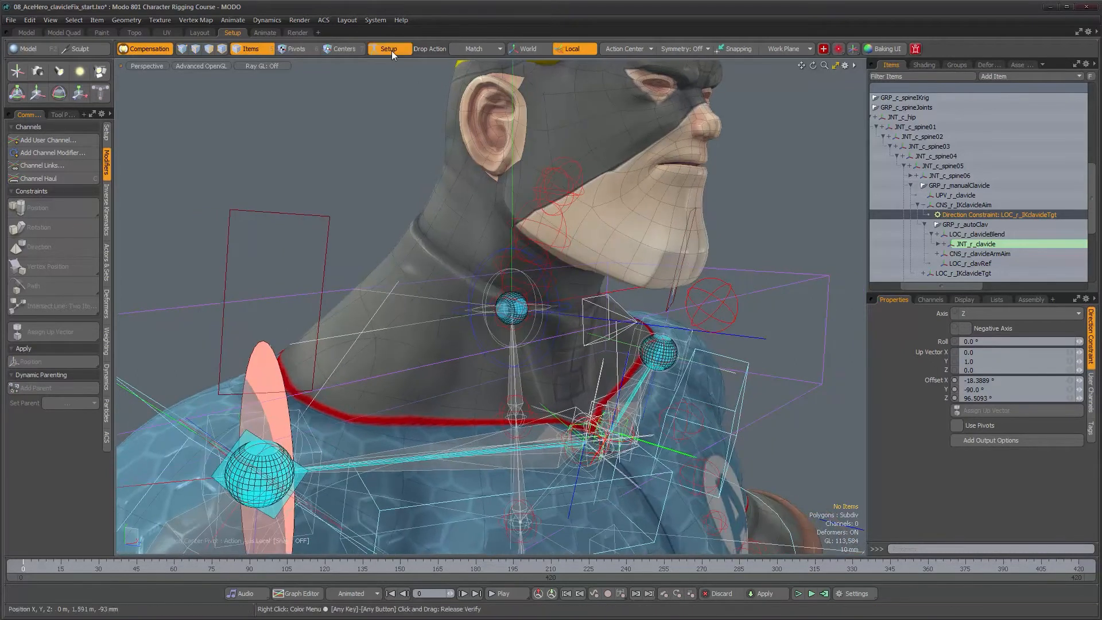
{"action": "left_click_drag", "start_coordinate": [487, 309], "coordinate": [577, 311], "text": "alt"}
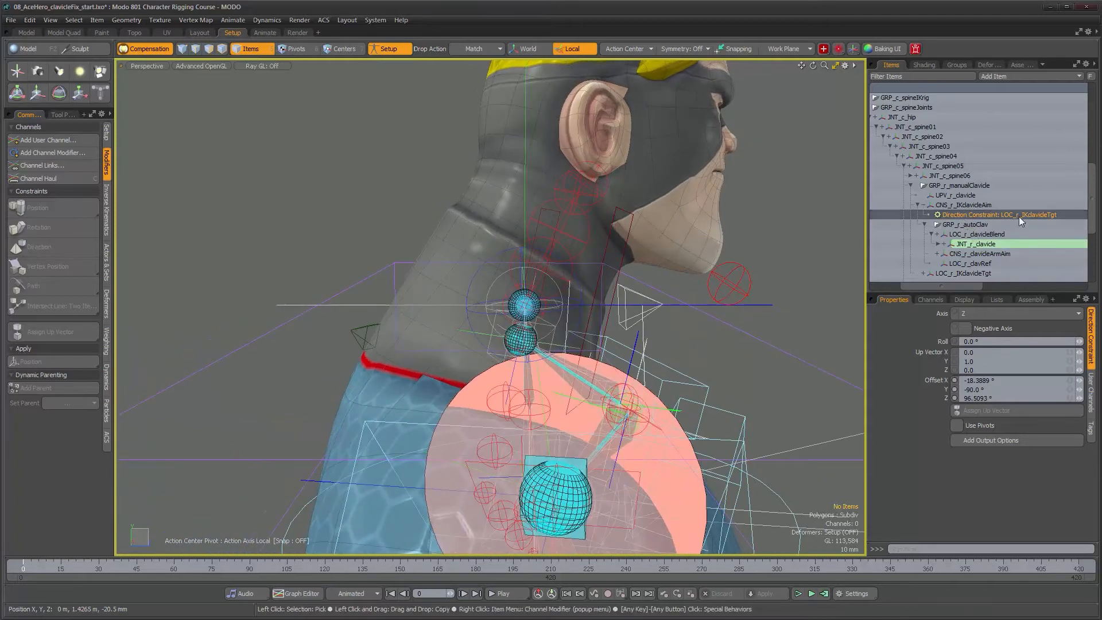
Step: Add UPV_r_clavicle to the selection and assign it as the Direction Constraint's up vector
{"action": "left_click", "coordinate": [363, 331], "text": "shift"}
{"action": "left_click_drag", "start_coordinate": [494, 372], "coordinate": [413, 377], "text": "alt"}
{"action": "middle_click_drag", "start_coordinate": [514, 416], "coordinate": [457, 364], "text": "alt"}
{"action": "right_click_drag", "start_coordinate": [457, 364], "coordinate": [488, 344], "text": "alt"}
{"action": "left_click_drag", "start_coordinate": [425, 276], "coordinate": [369, 247], "text": "alt"}
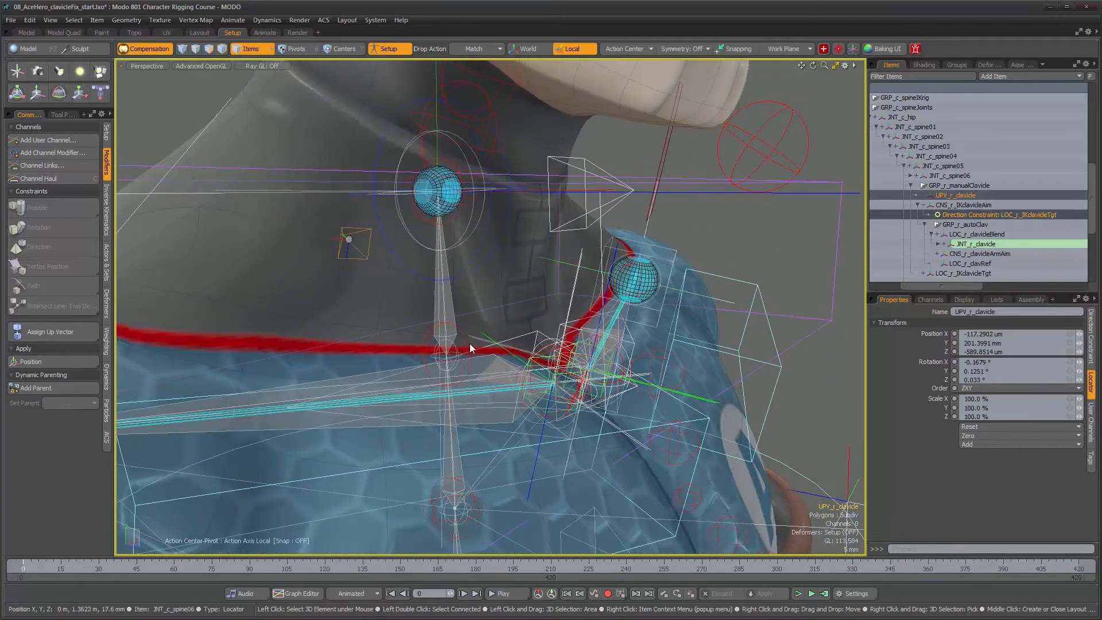
{"action": "left_click_drag", "start_coordinate": [469, 343], "coordinate": [493, 342], "text": "alt"}
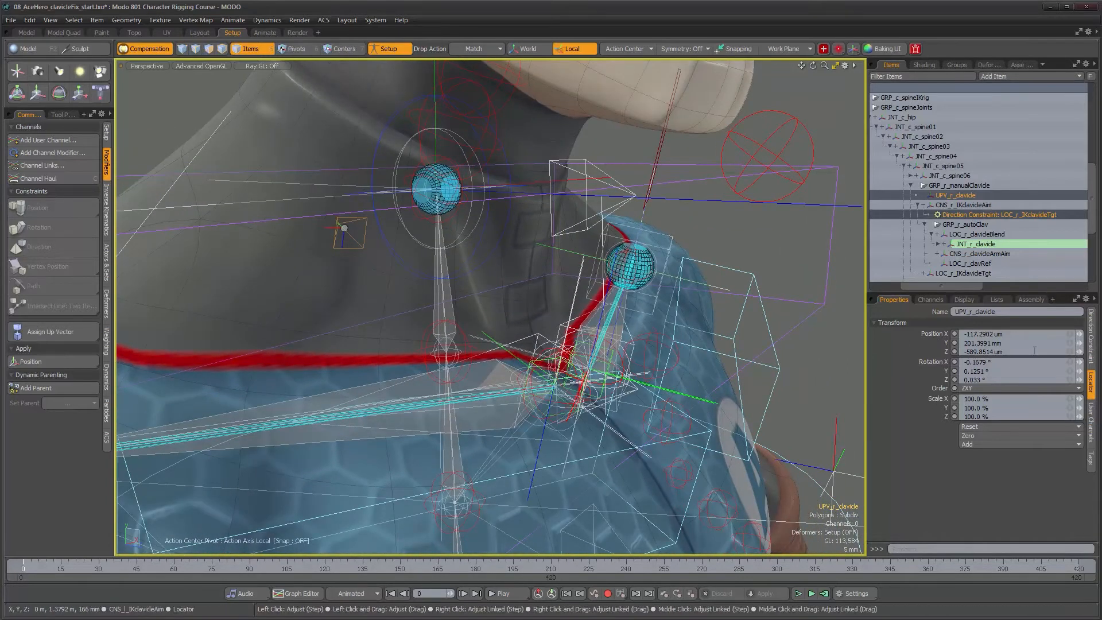
{"action": "left_click", "coordinate": [1090, 339]}
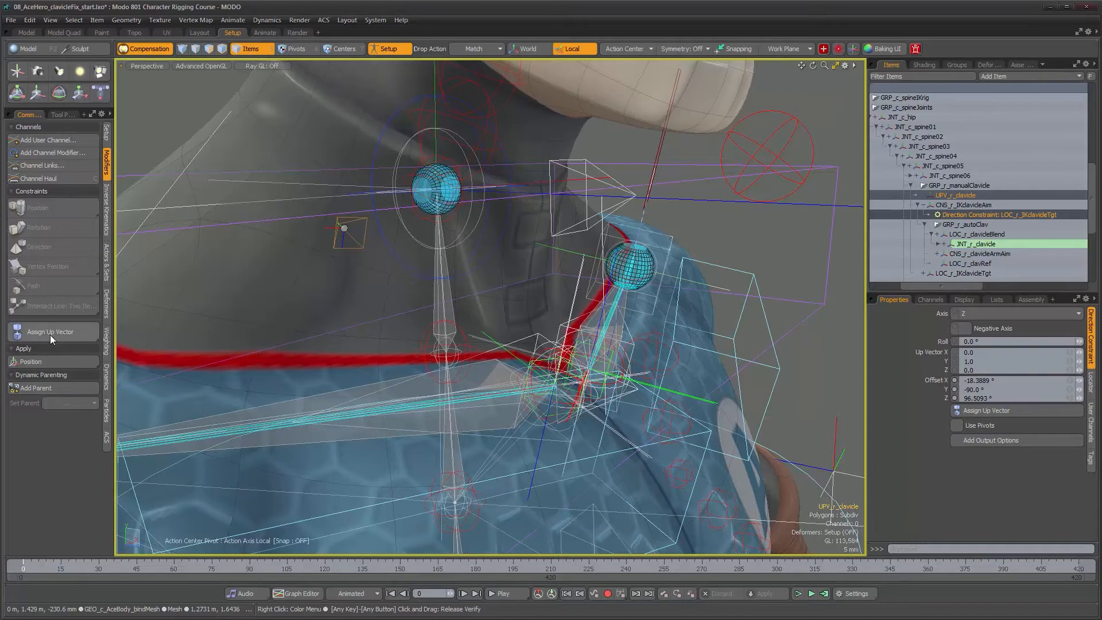
{"action": "left_click", "coordinate": [1021, 411]}
Step: Undo the up vector assignment and reapply it to compare the clavicle joint's orientation up close
{"action": "right_click_drag", "start_coordinate": [535, 386], "coordinate": [551, 380], "text": "alt"}
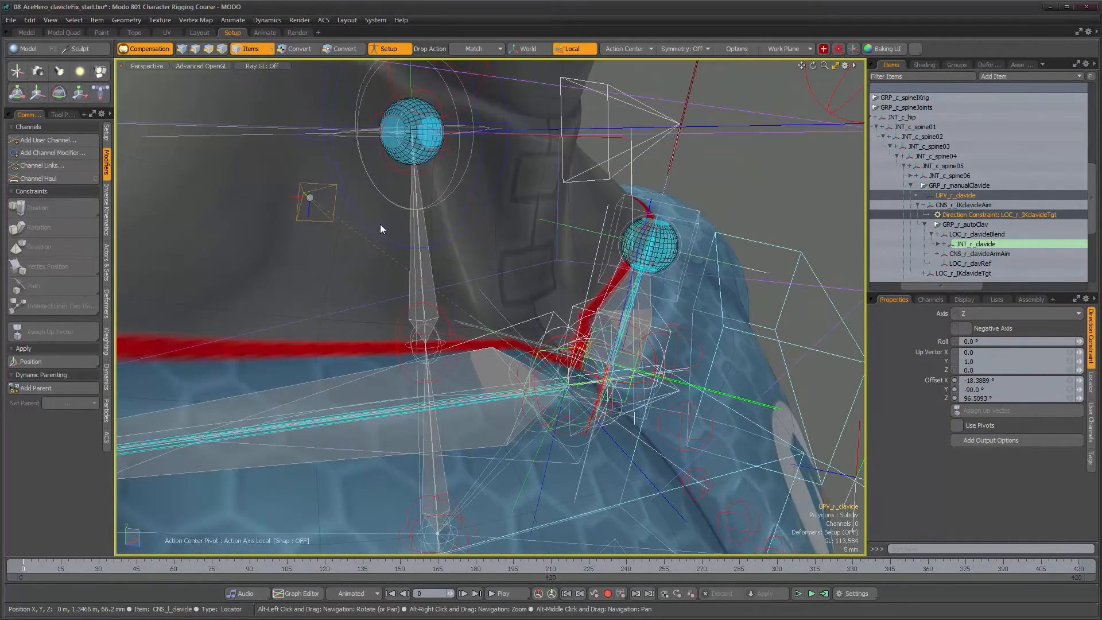
{"action": "left_click_drag", "start_coordinate": [589, 395], "coordinate": [583, 385], "text": "alt"}
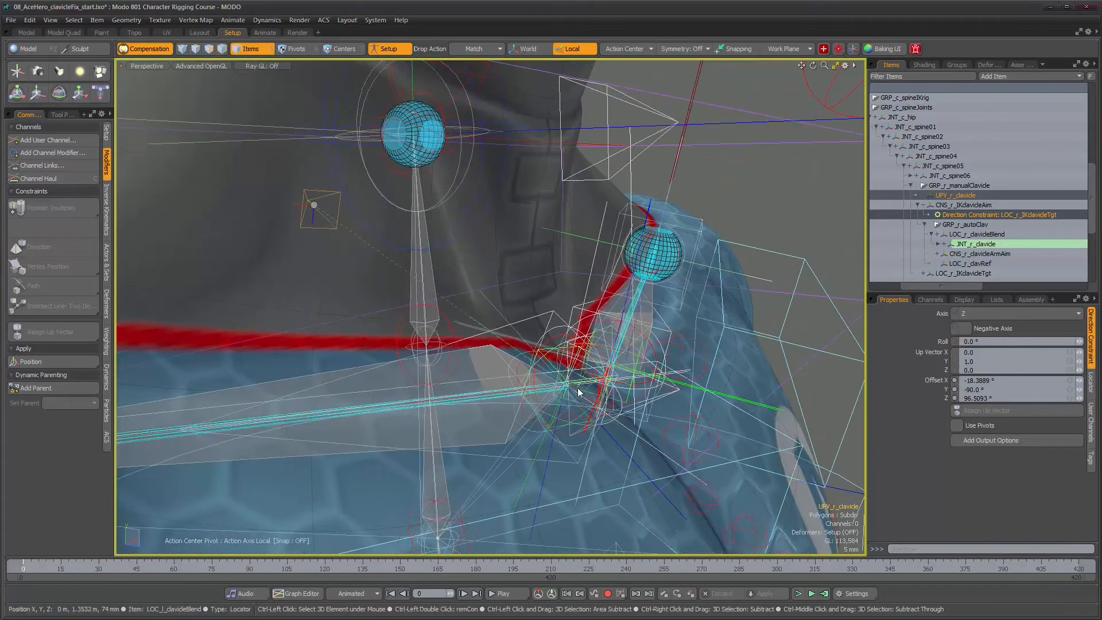
{"action": "left_click", "coordinate": [575, 391]}
{"action": "right_click_drag", "start_coordinate": [569, 387], "coordinate": [576, 386], "text": "alt"}
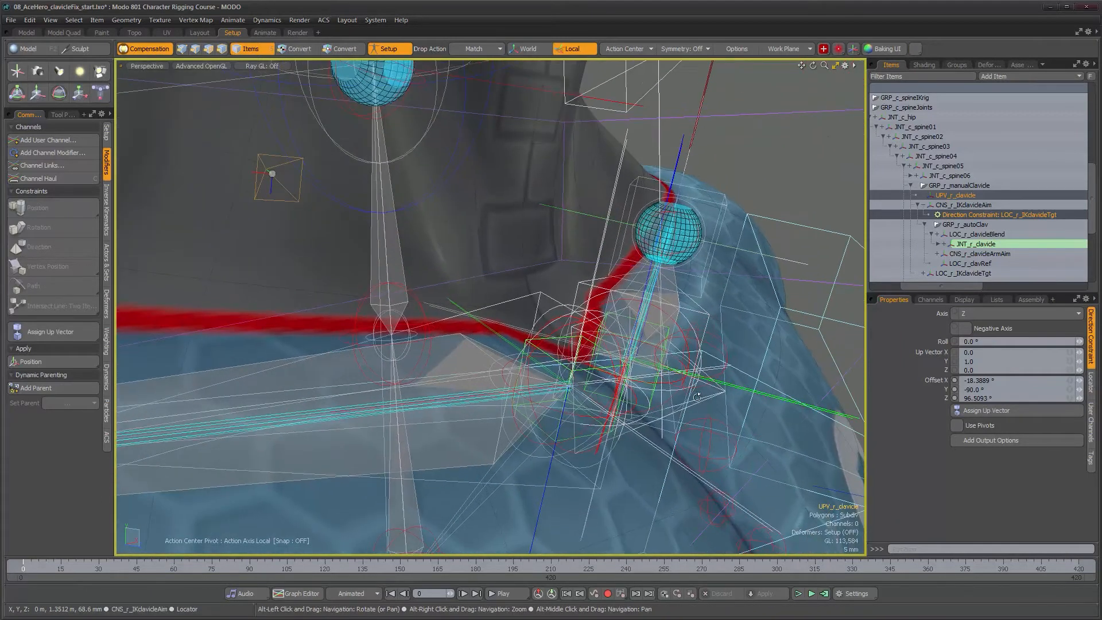
{"action": "left_click", "coordinate": [980, 411]}
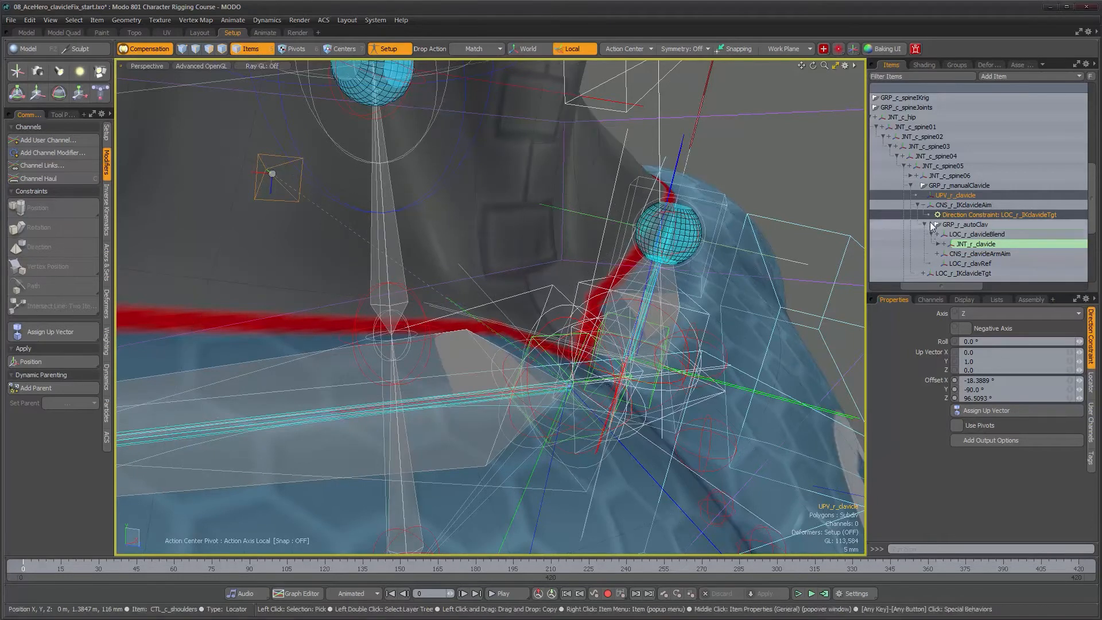
Step: Examine the axis orientation of CNS_r_IKclavicleAim and its Direction Constraint's settings around the clavicle's base
{"action": "left_click", "coordinate": [570, 346]}
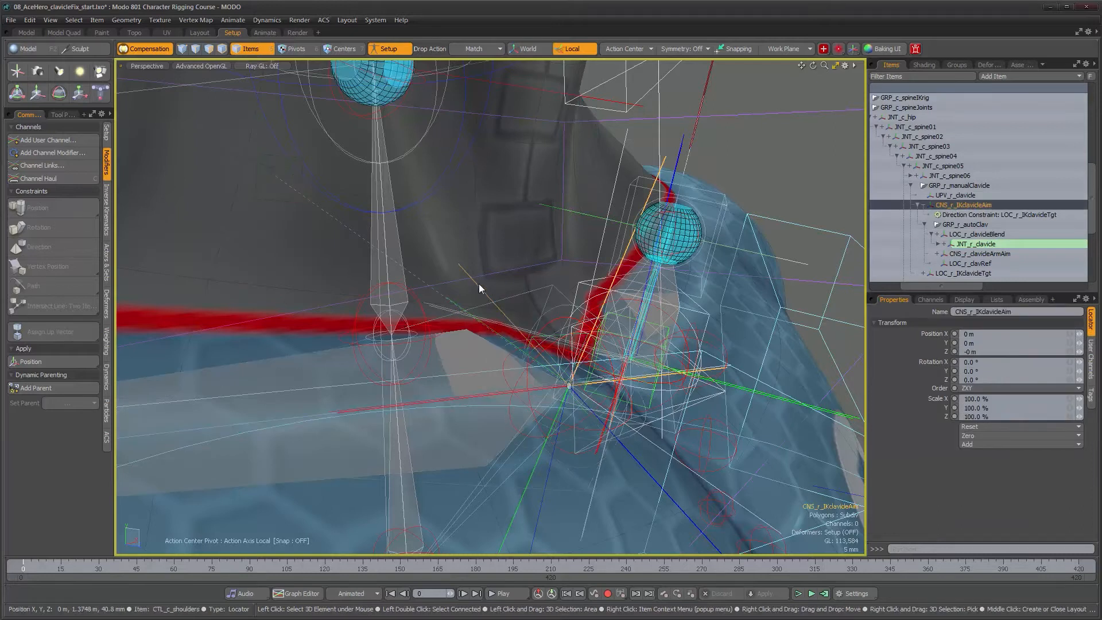
{"action": "left_click", "coordinate": [966, 215]}
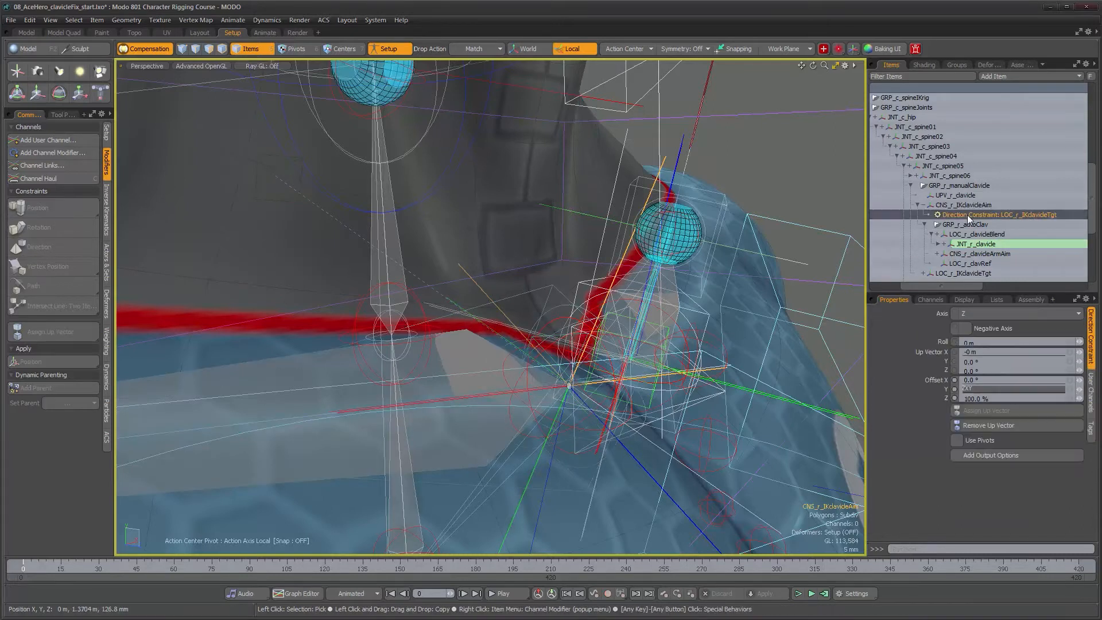
{"action": "left_click_drag", "start_coordinate": [826, 385], "coordinate": [791, 412], "text": "alt"}
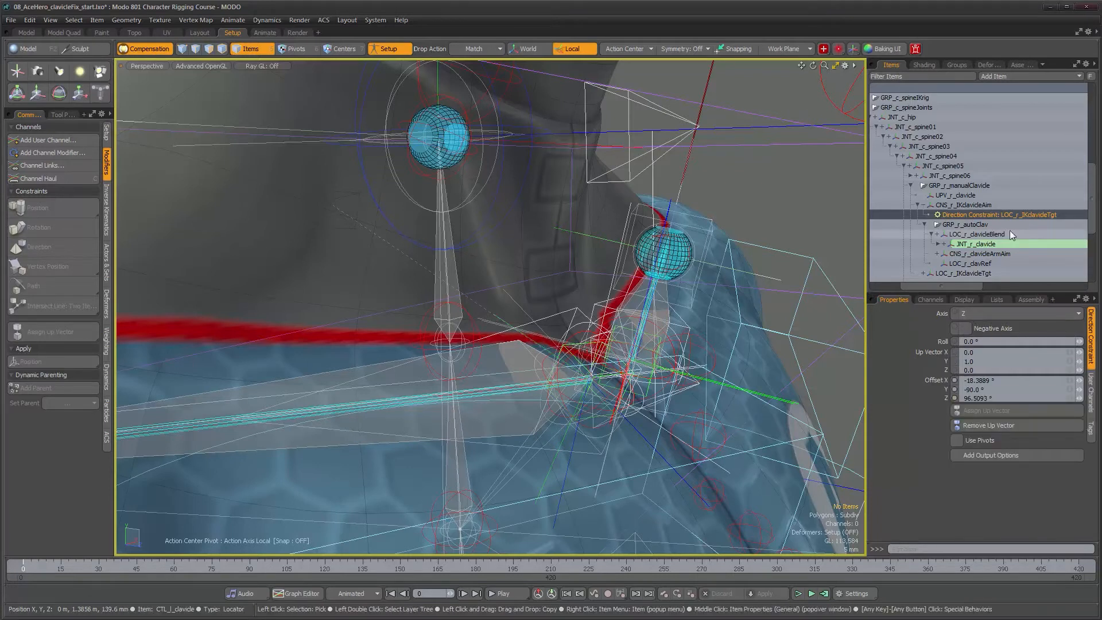
{"action": "left_click", "coordinate": [962, 205]}
{"action": "left_click_drag", "start_coordinate": [741, 336], "coordinate": [356, 387], "text": "alt"}
{"action": "left_click_drag", "start_coordinate": [356, 387], "coordinate": [429, 406], "text": "alt+shift"}
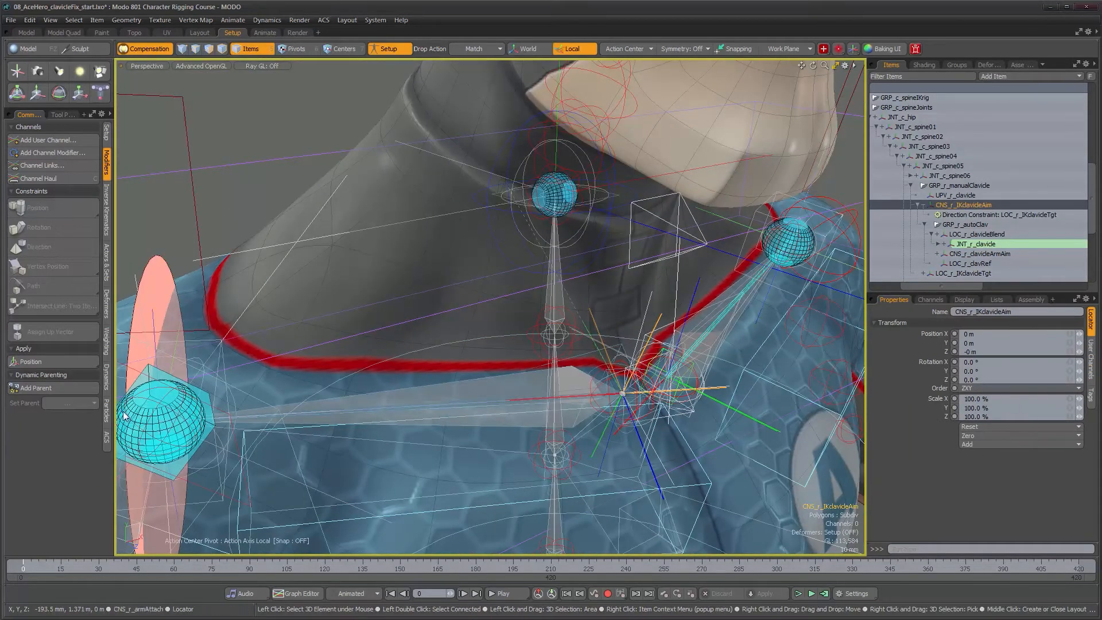
{"action": "left_click_drag", "start_coordinate": [364, 405], "coordinate": [504, 397], "text": "alt"}
Step: Select the aim's Direction Constraint and examine how the clavicle bone lines up with its target from several angles
{"action": "left_click", "coordinate": [957, 215]}
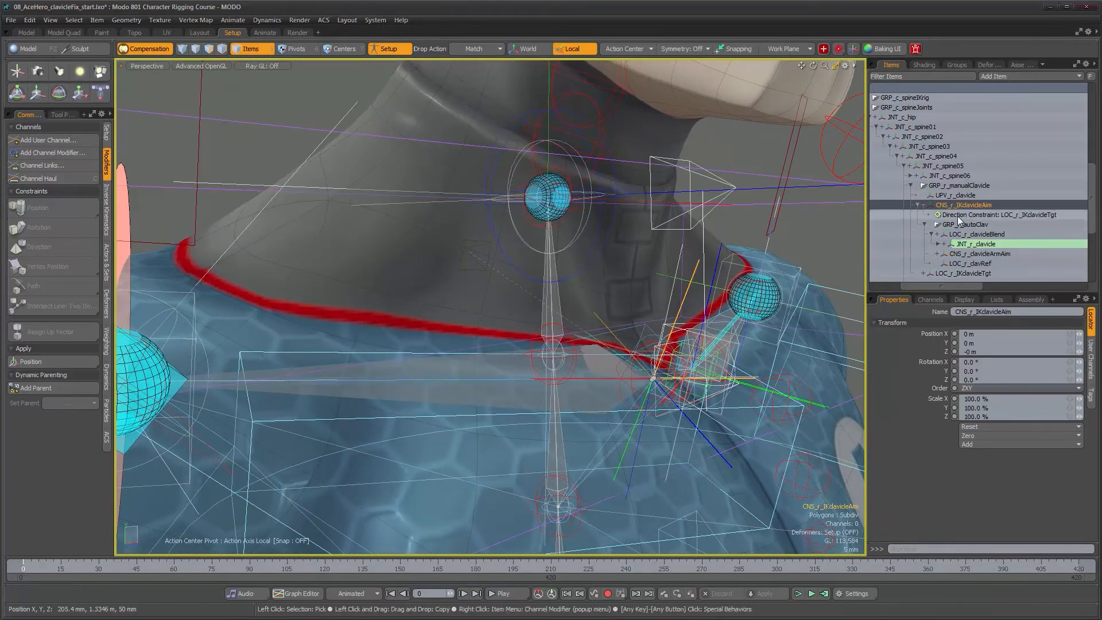
{"action": "left_click_drag", "start_coordinate": [649, 421], "coordinate": [626, 368], "text": "alt"}
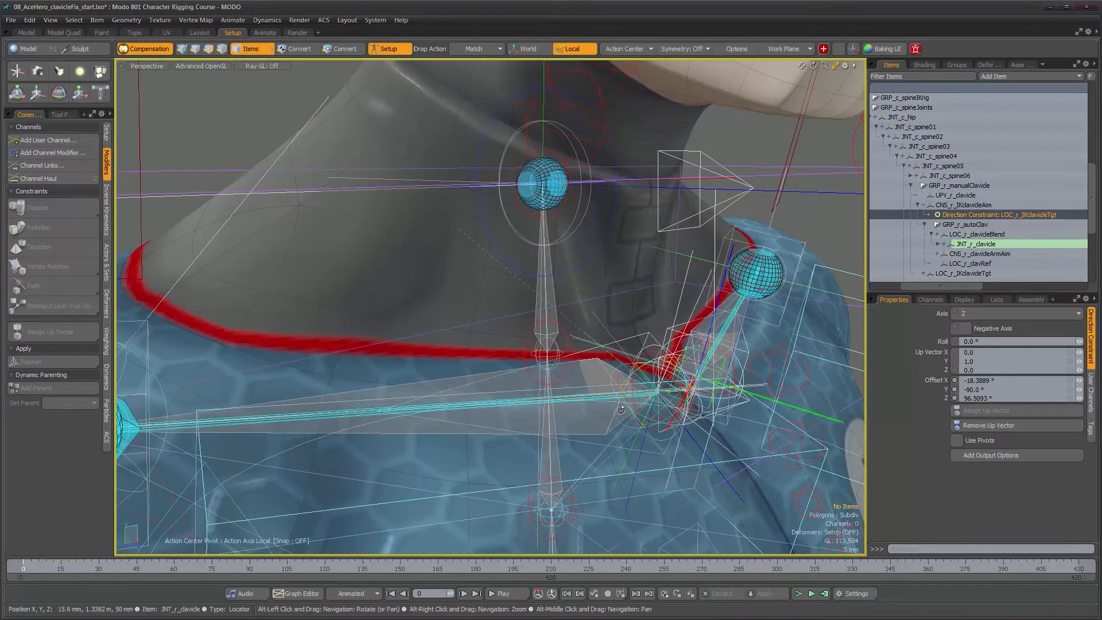
{"action": "left_click_drag", "start_coordinate": [664, 410], "coordinate": [646, 442], "text": "alt"}
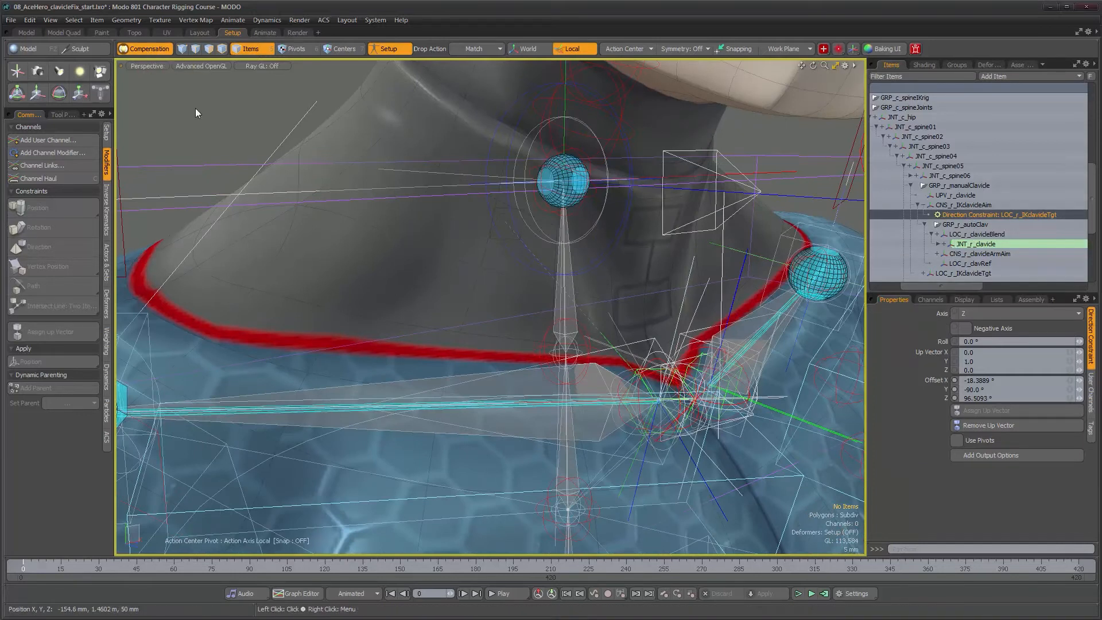
{"action": "right_click_drag", "start_coordinate": [522, 364], "coordinate": [519, 359], "text": "alt"}
{"action": "middle_click_drag", "start_coordinate": [519, 359], "coordinate": [579, 351], "text": "alt"}
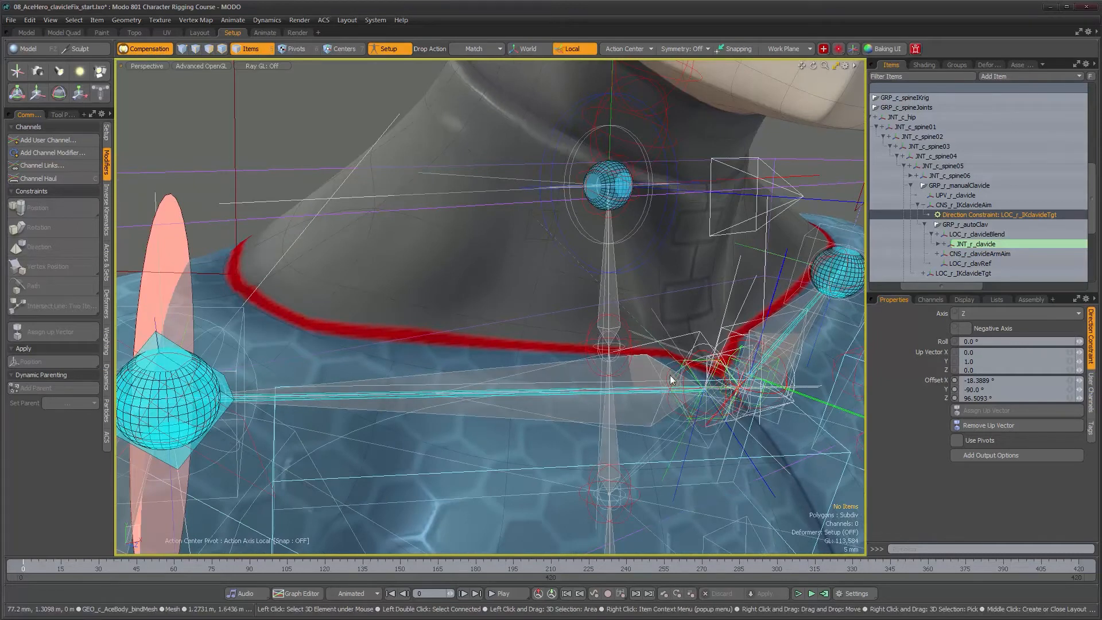
{"action": "left_click_drag", "start_coordinate": [756, 440], "coordinate": [657, 392], "text": "alt"}
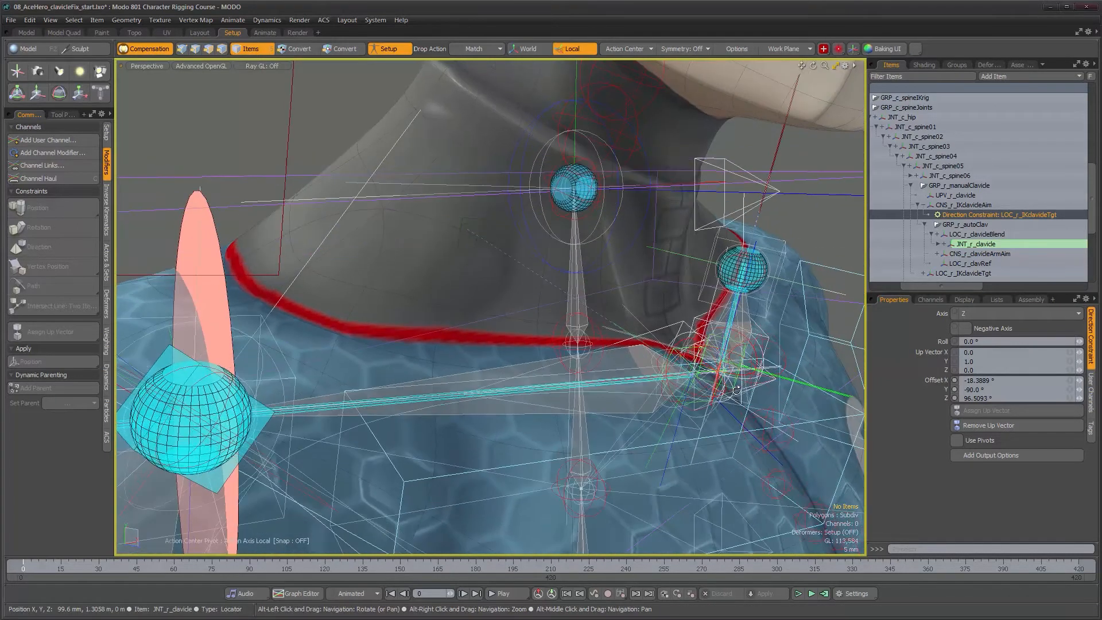
{"action": "scroll", "coordinate": [677, 389], "scroll_direction": "up", "scroll_amount": 3}
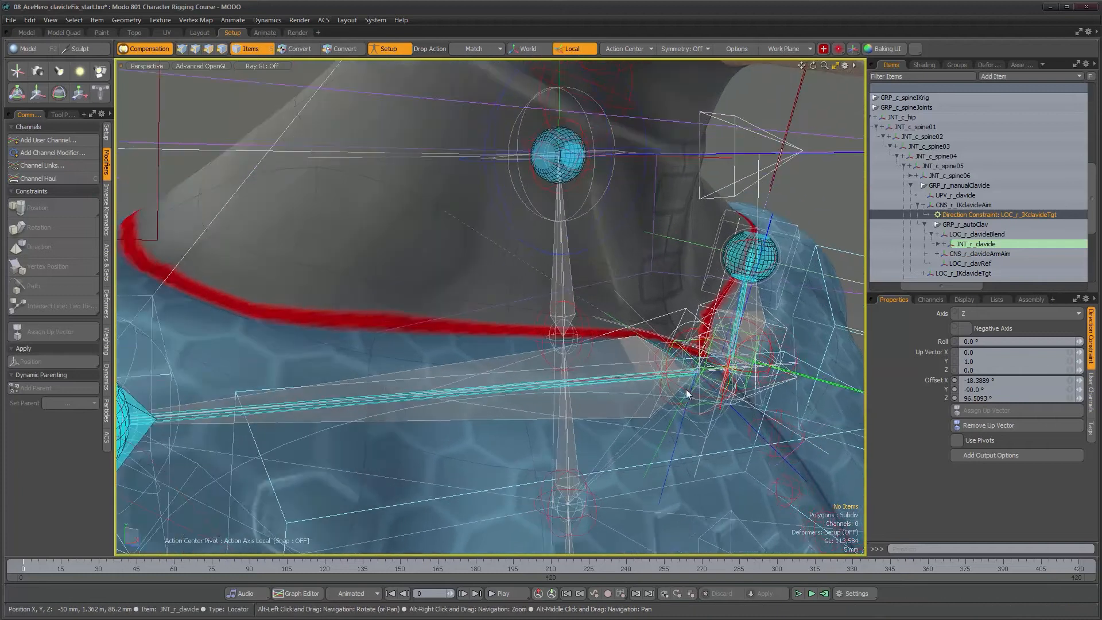
{"action": "left_click_drag", "start_coordinate": [621, 415], "coordinate": [588, 380], "text": "alt"}
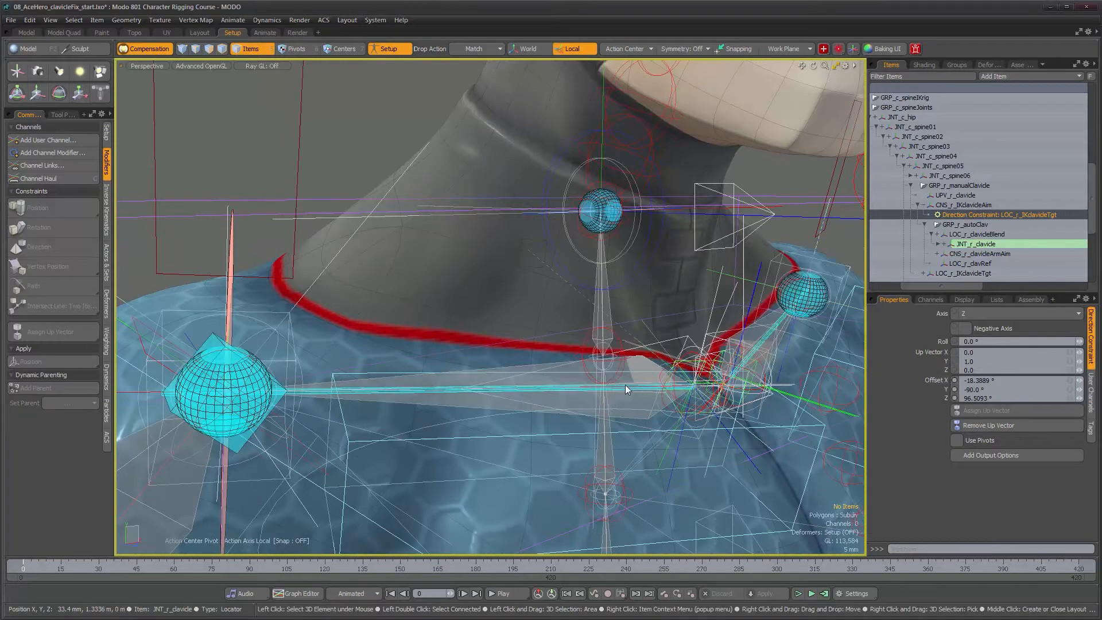
{"action": "left_click_drag", "start_coordinate": [614, 389], "coordinate": [542, 377], "text": "alt"}
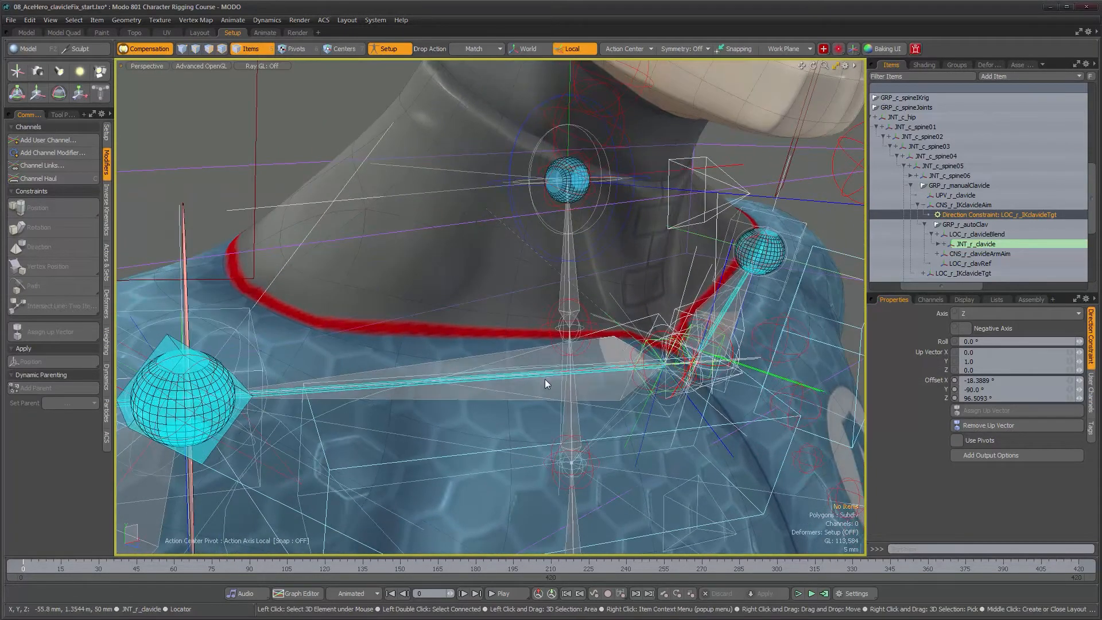
Step: Set the aim axis of the CNS_r_IKclavicleAim Direction Constraint to X
{"action": "left_click_drag", "start_coordinate": [528, 331], "coordinate": [785, 349], "text": "alt"}
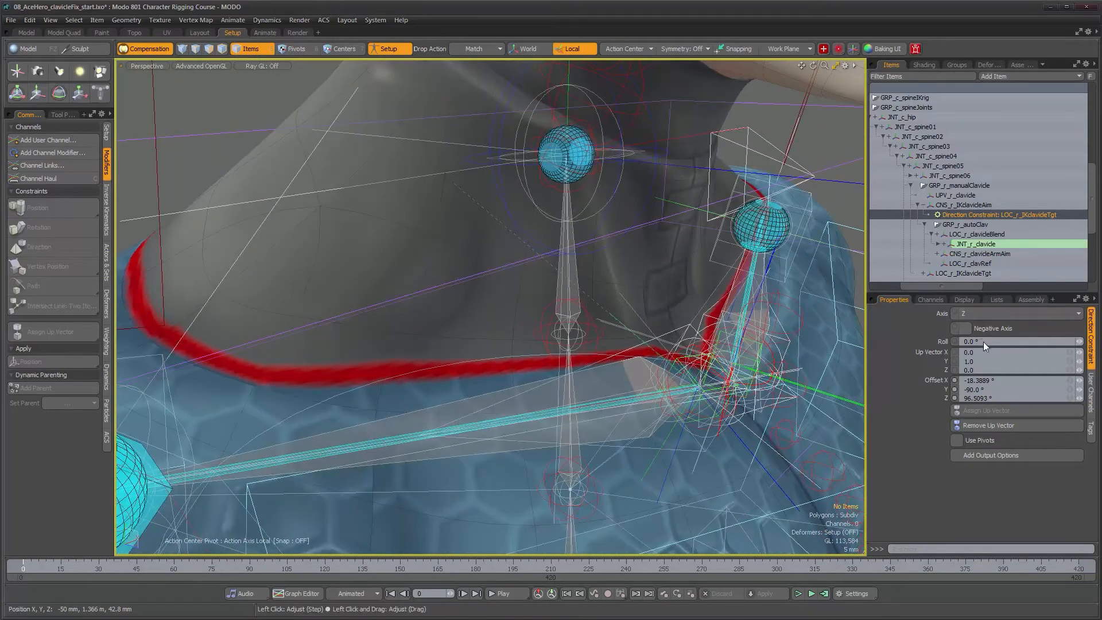
{"action": "left_click", "coordinate": [983, 314]}
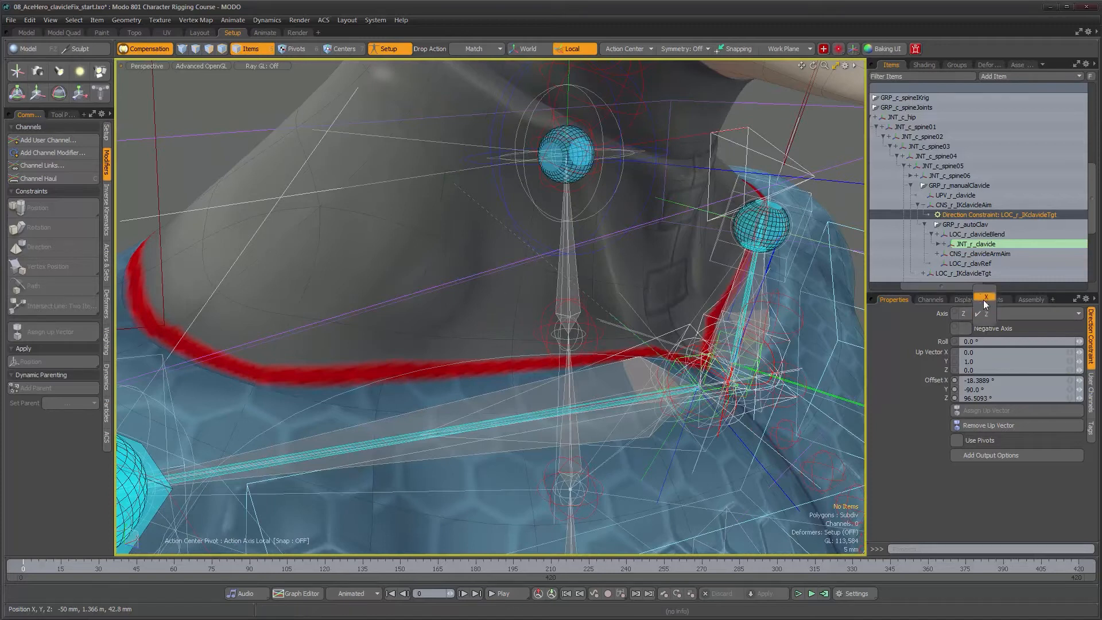
{"action": "left_click", "coordinate": [984, 298]}
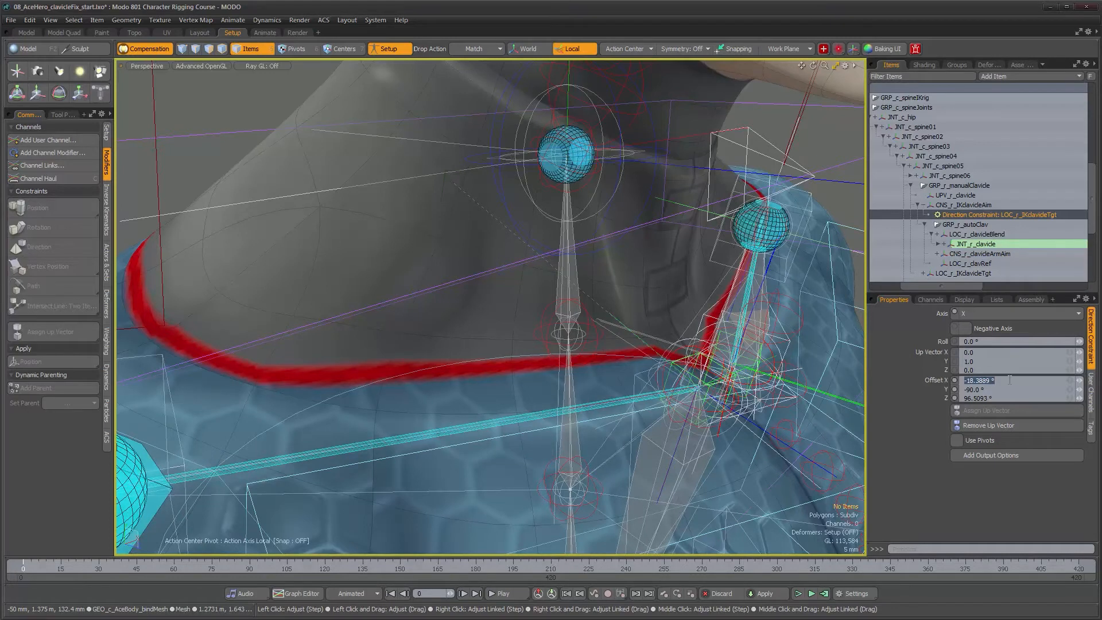
Step: Reset the Direction Constraint's X, Y and Z offsets on CNS_r_IKclavicleAim to 0°
{"action": "type", "text": "0"}
{"action": "key", "text": "Return"}
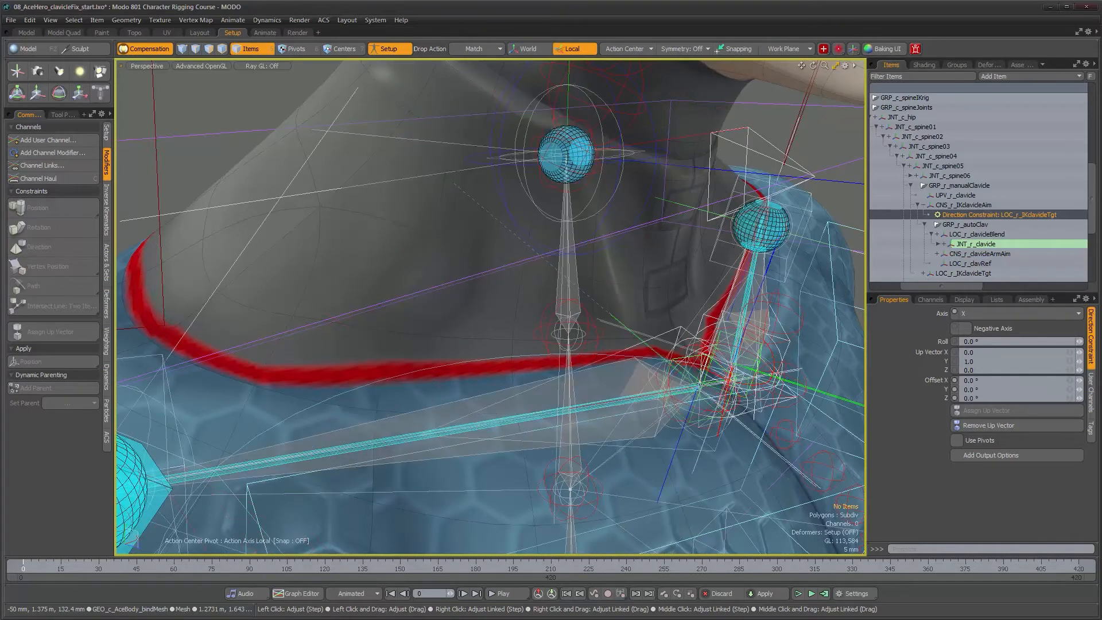
{"action": "left_click_drag", "start_coordinate": [436, 310], "coordinate": [449, 192], "text": "alt"}
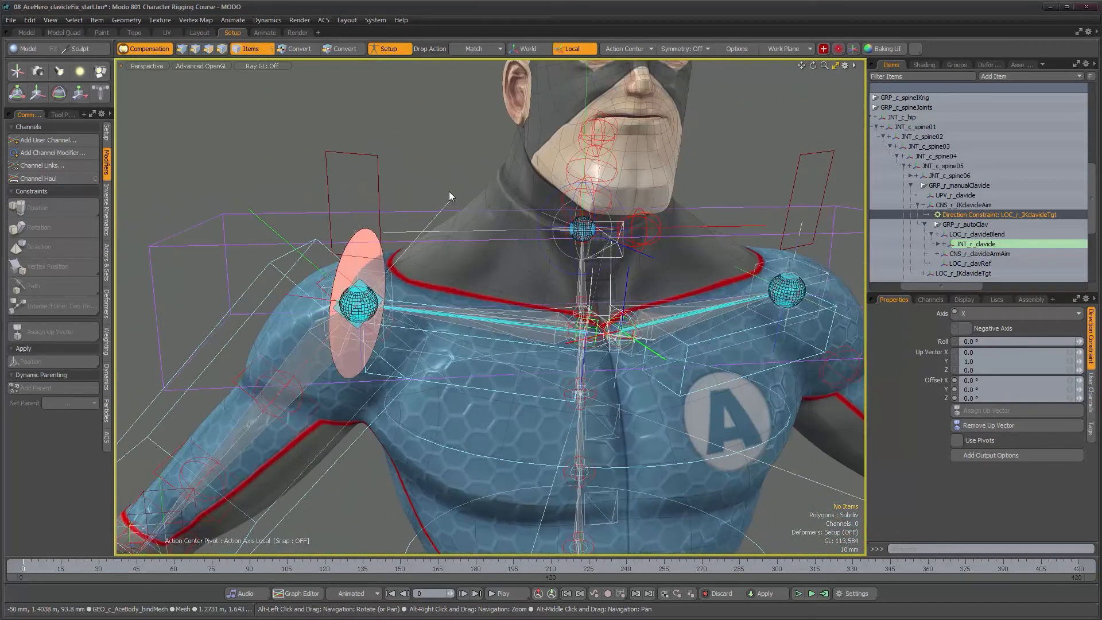
Step: Leave Setup mode and scrub the animation to frame 289 to view the clavicles in an extreme pose
{"action": "left_click", "coordinate": [398, 51]}
{"action": "left_click_drag", "start_coordinate": [41, 563], "coordinate": [186, 564]}
{"action": "left_click_drag", "start_coordinate": [271, 563], "coordinate": [749, 568]}
{"action": "left_click_drag", "start_coordinate": [468, 359], "coordinate": [603, 395], "text": "alt"}
Step: Turn off Overlay Drawing in the viewport and examine the neck and shoulder deformation at frame 289 from several angles
{"action": "left_click", "coordinate": [650, 390]}
{"action": "key", "text": "o"}
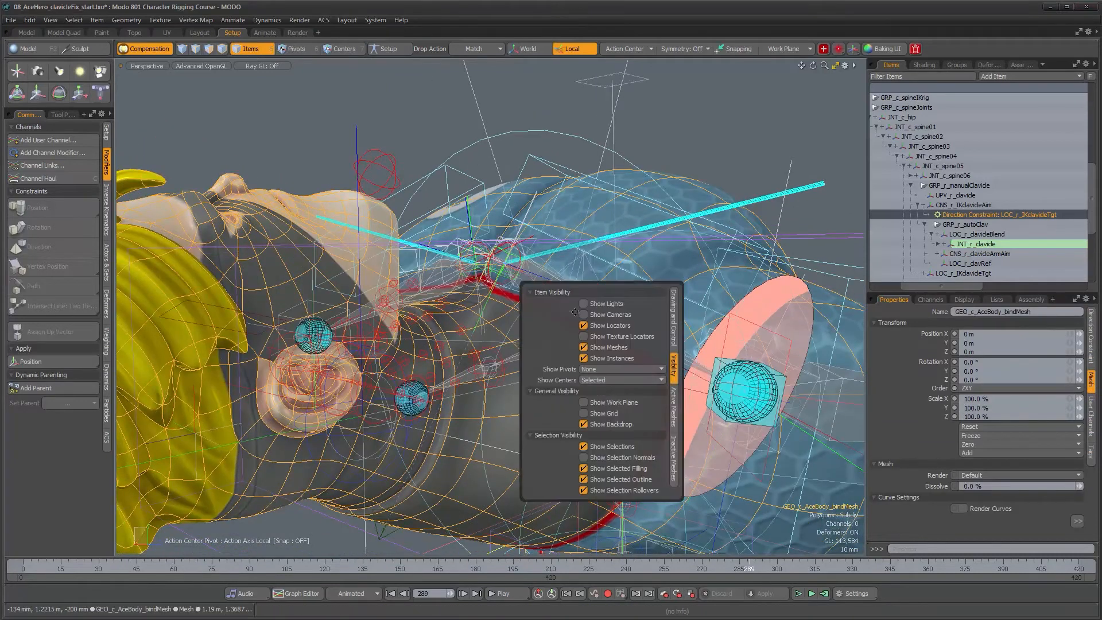
{"action": "left_click", "coordinate": [671, 312]}
{"action": "left_click", "coordinate": [575, 330]}
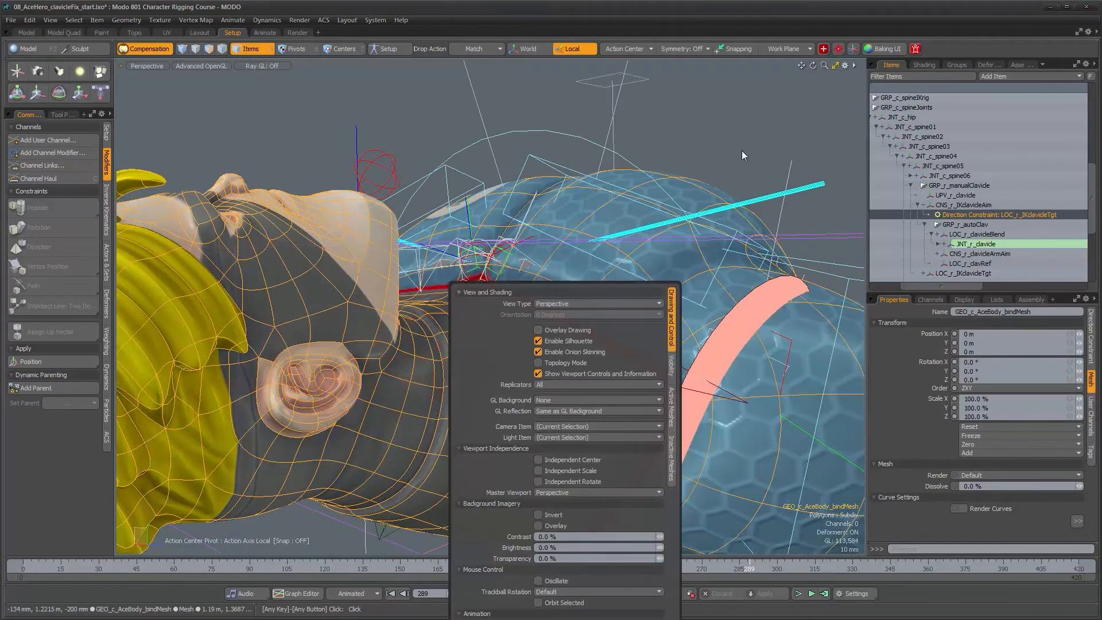
{"action": "left_click_drag", "start_coordinate": [607, 359], "coordinate": [518, 406], "text": "alt"}
{"action": "left_click_drag", "start_coordinate": [577, 385], "coordinate": [497, 304], "text": "alt"}
{"action": "left_click_drag", "start_coordinate": [660, 326], "coordinate": [597, 271], "text": "alt"}
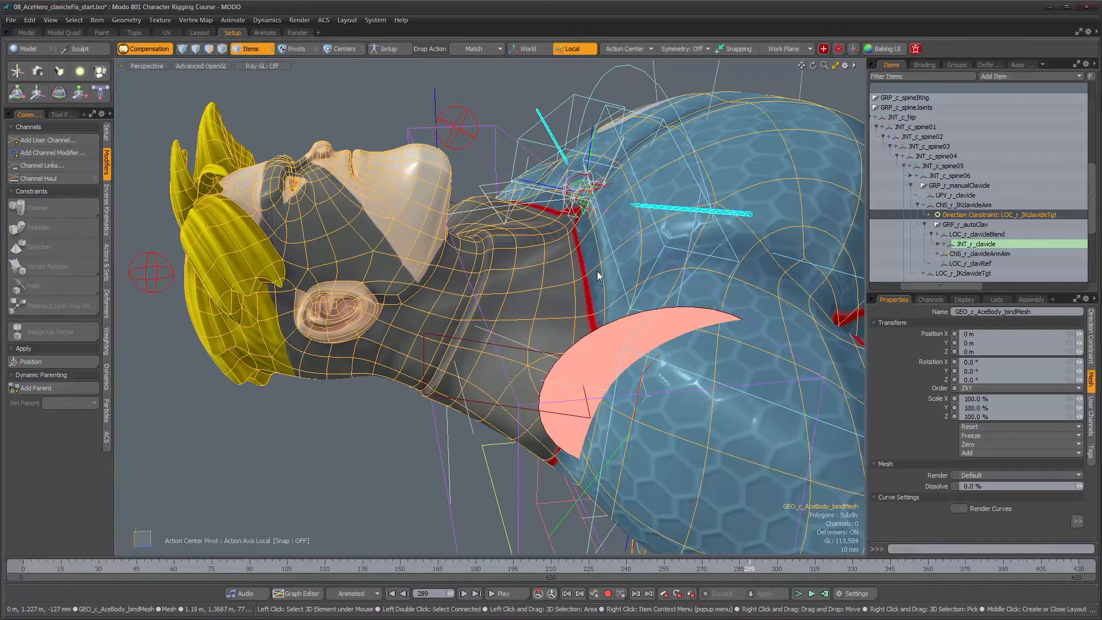
{"action": "left_click_drag", "start_coordinate": [596, 275], "coordinate": [484, 534], "text": "alt"}
Step: Check the shoulder deformation around frame 266, scrub back to frame 0 and inspect the rest pose from the front
{"action": "mouse_move", "coordinate": [759, 567]}
{"action": "left_mouse_down"}
{"action": "mouse_move", "coordinate": [796, 567]}
{"action": "mouse_move", "coordinate": [691, 566]}
{"action": "left_mouse_up"}
{"action": "scroll", "coordinate": [667, 299], "scroll_direction": "down", "scroll_amount": 5}
{"action": "left_click_drag", "start_coordinate": [654, 293], "coordinate": [589, 326], "text": "alt"}
{"action": "scroll", "coordinate": [588, 326], "scroll_direction": "up", "scroll_amount": 5}
{"action": "scroll", "coordinate": [589, 326], "scroll_direction": "down", "scroll_amount": 2}
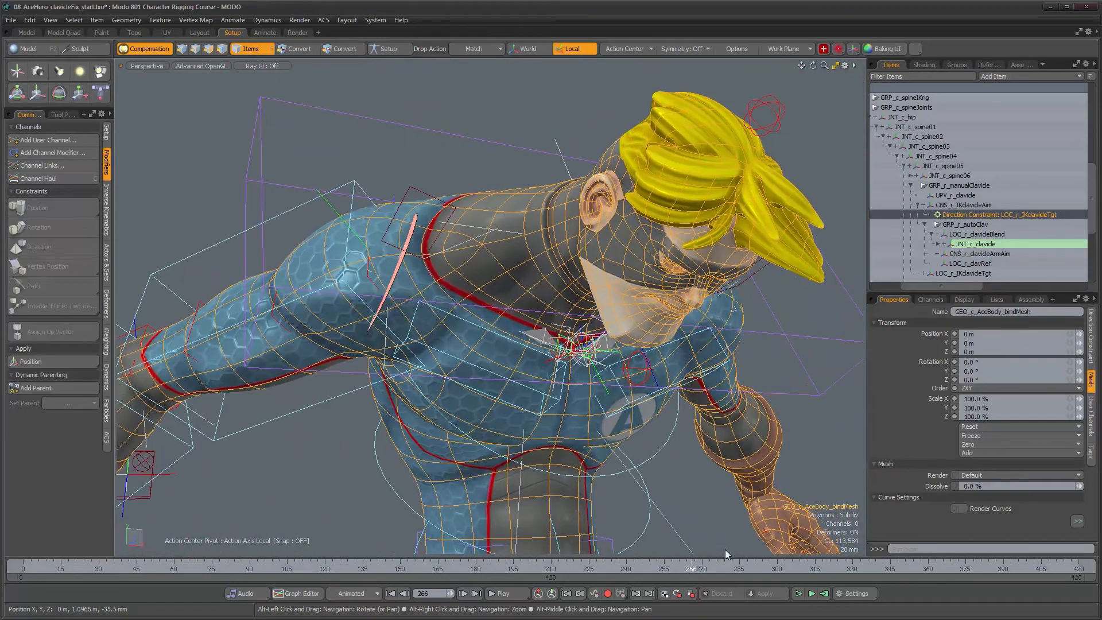
{"action": "left_click_drag", "start_coordinate": [694, 568], "coordinate": [23, 568]}
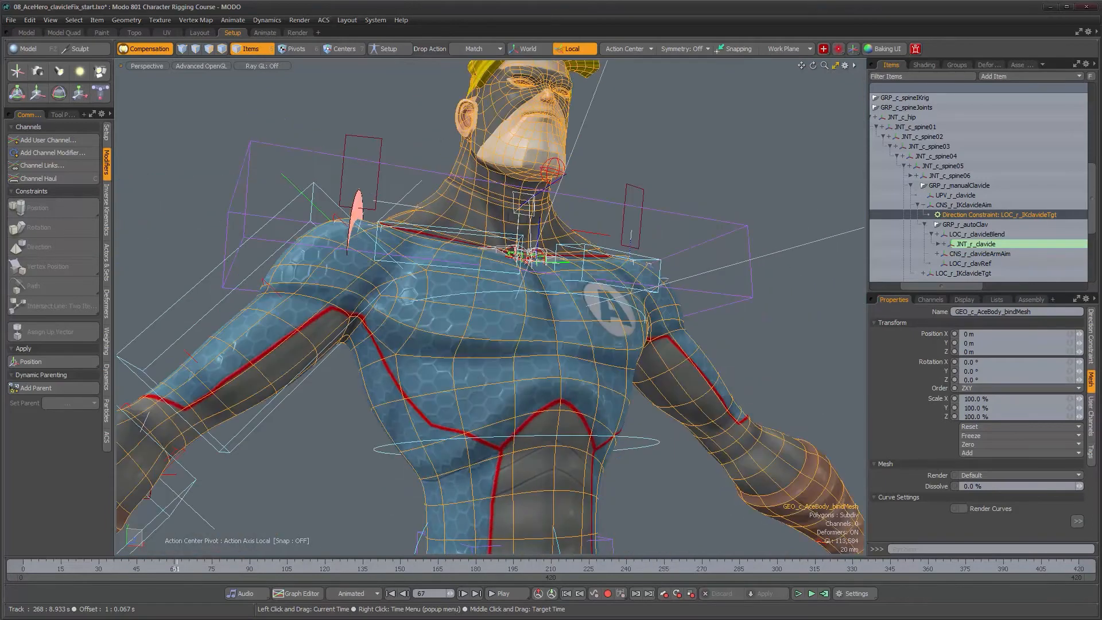
{"action": "left_click_drag", "start_coordinate": [339, 249], "coordinate": [276, 264], "text": "alt"}
{"action": "scroll", "coordinate": [643, 322], "scroll_direction": "up", "scroll_amount": 3}
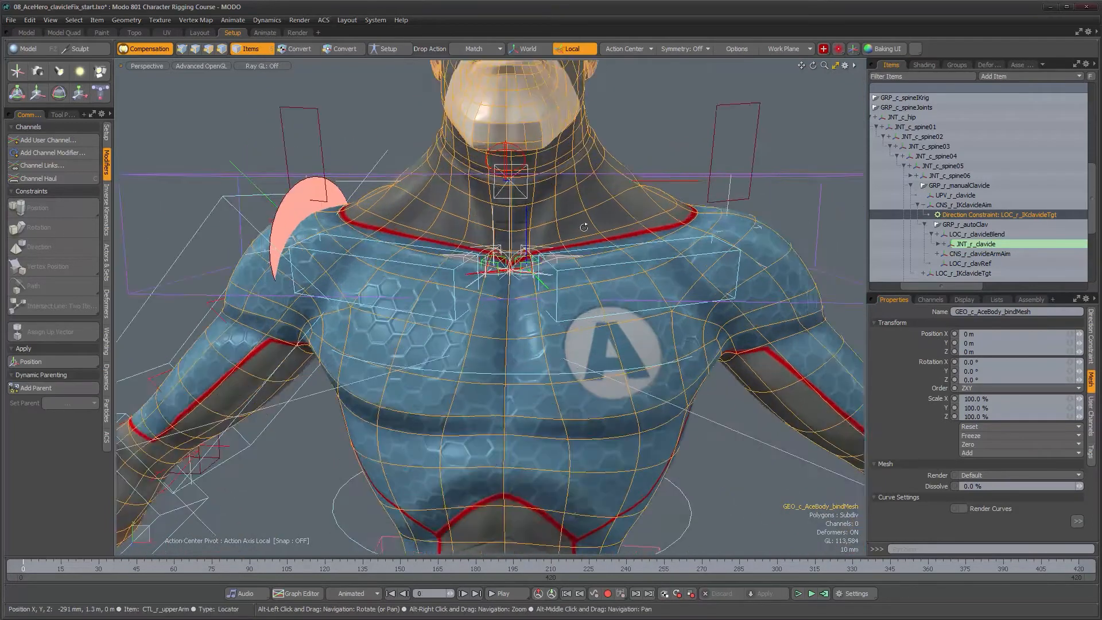
{"action": "left_click_drag", "start_coordinate": [646, 307], "coordinate": [642, 331], "text": "alt"}
Step: Turn Overlay Drawing back on for the viewport so the rig draws over the mesh
{"action": "key", "text": "o"}
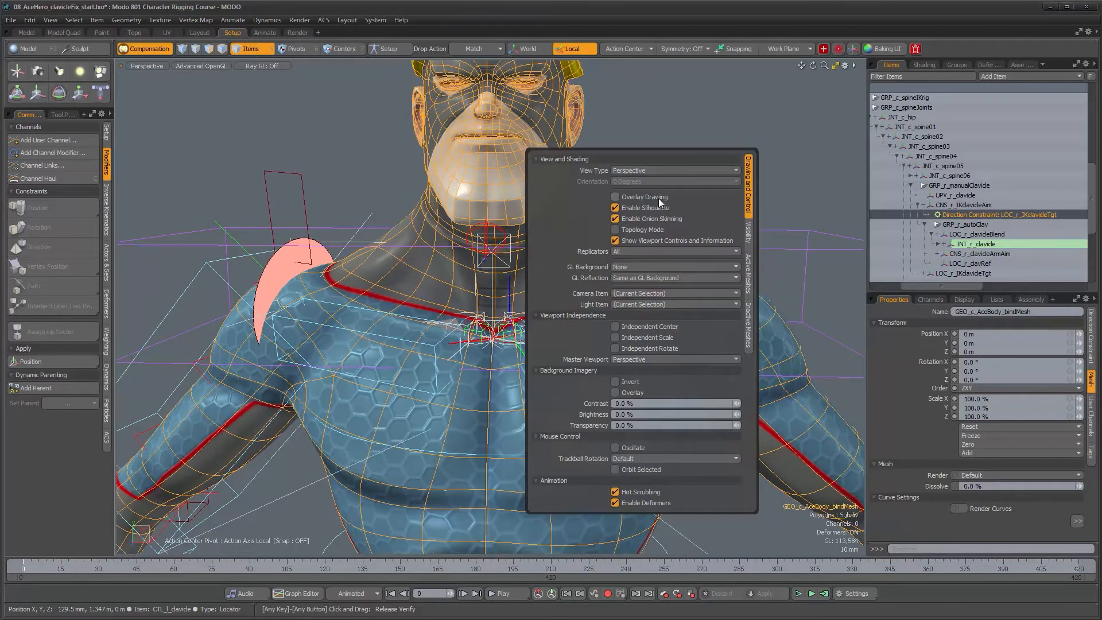
{"action": "left_click", "coordinate": [658, 199]}
{"action": "left_click_drag", "start_coordinate": [673, 255], "coordinate": [603, 304], "text": "alt"}
Step: Select the left clavicle joint JNT_l_clavicle and collapse the GRP_r_manualClavicle group in the item hierarchy
{"action": "left_click_drag", "start_coordinate": [990, 281], "coordinate": [911, 283]}
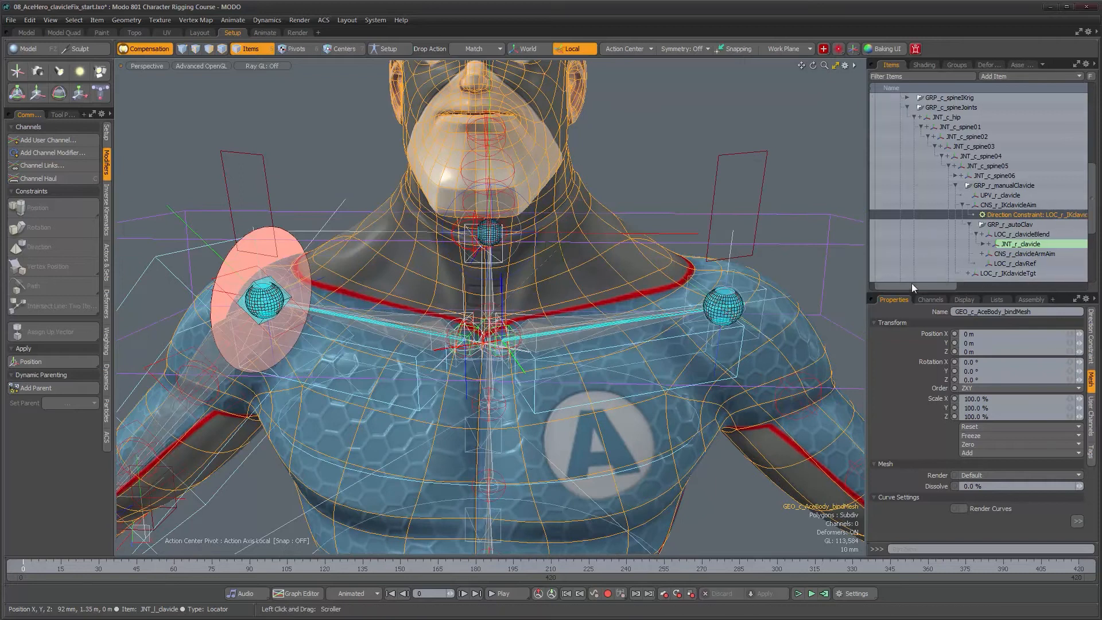
{"action": "left_click_drag", "start_coordinate": [679, 255], "coordinate": [593, 288], "text": "alt"}
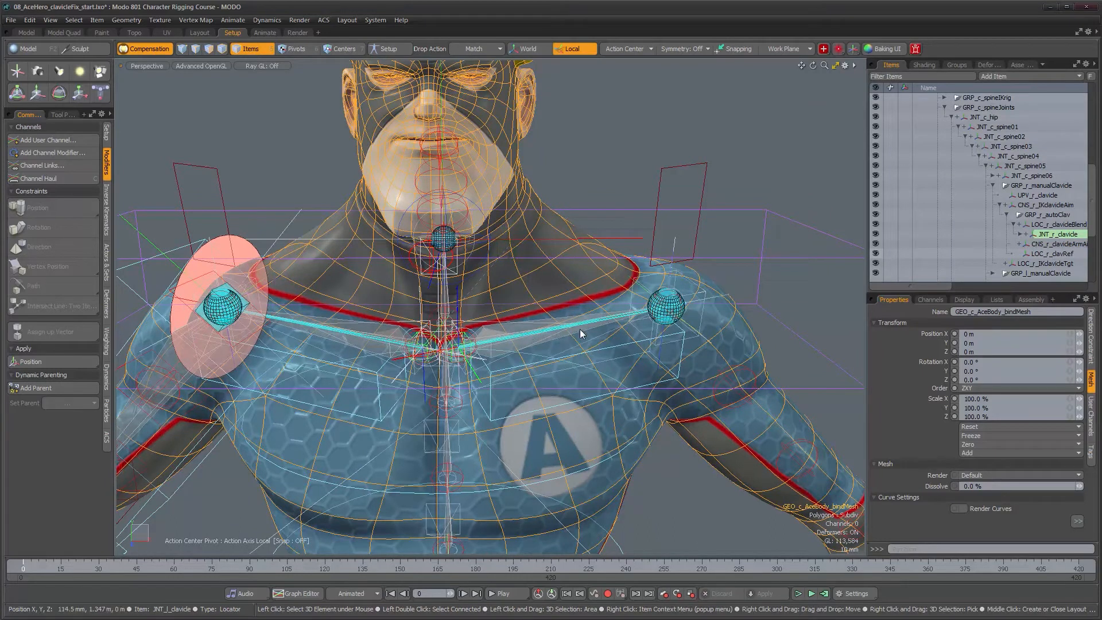
{"action": "left_click", "coordinate": [580, 328]}
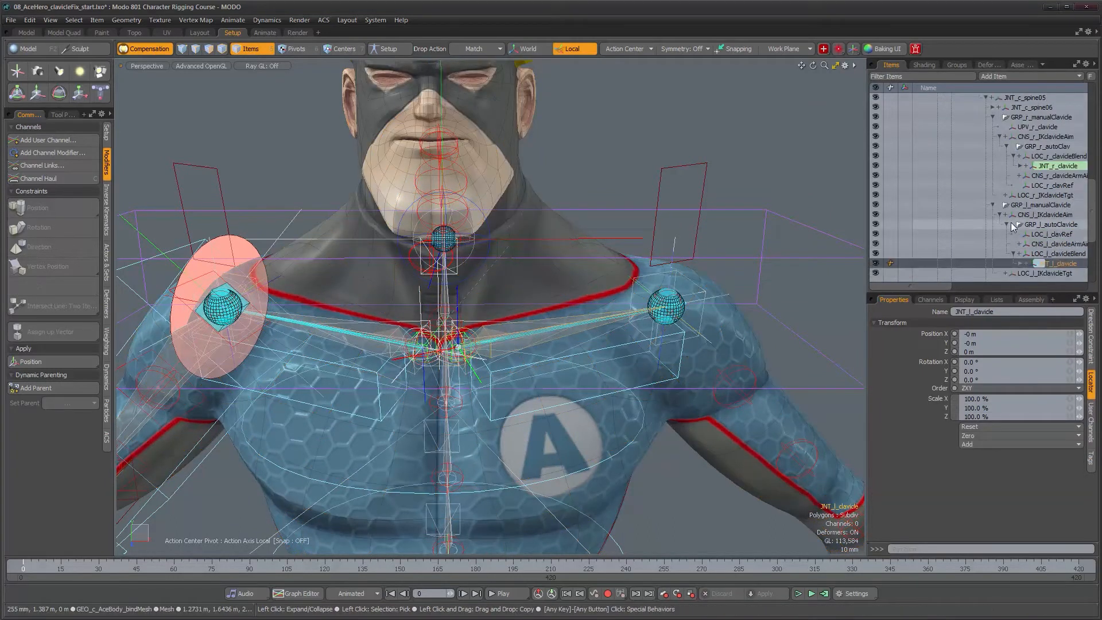
{"action": "left_click", "coordinate": [991, 117]}
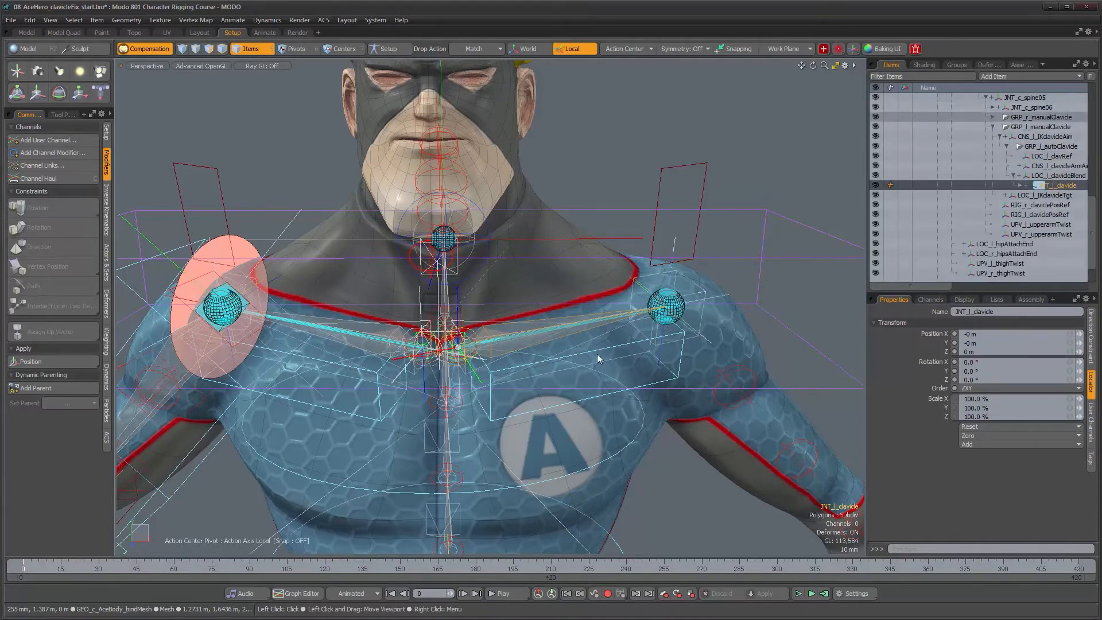
Step: Add a locator named UPV_l_clavicle inside the GRP_l_manualClavicle group
{"action": "left_click", "coordinate": [973, 235]}
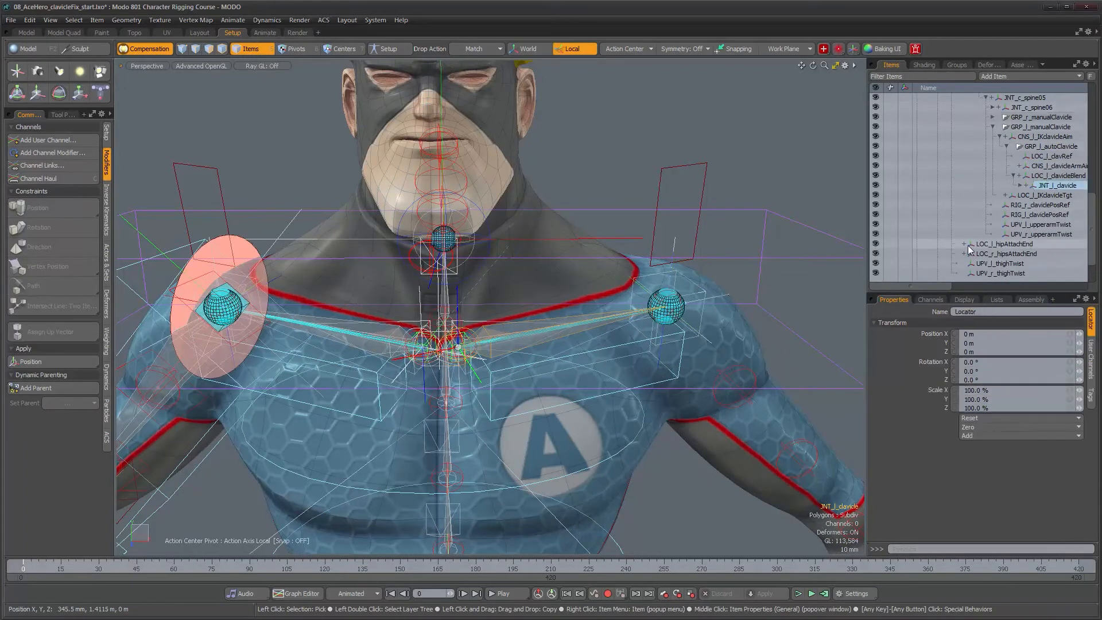
{"action": "scroll", "coordinate": [968, 250], "scroll_direction": "down", "scroll_amount": 3}
{"action": "scroll", "coordinate": [1027, 113], "scroll_direction": "up", "scroll_amount": 4}
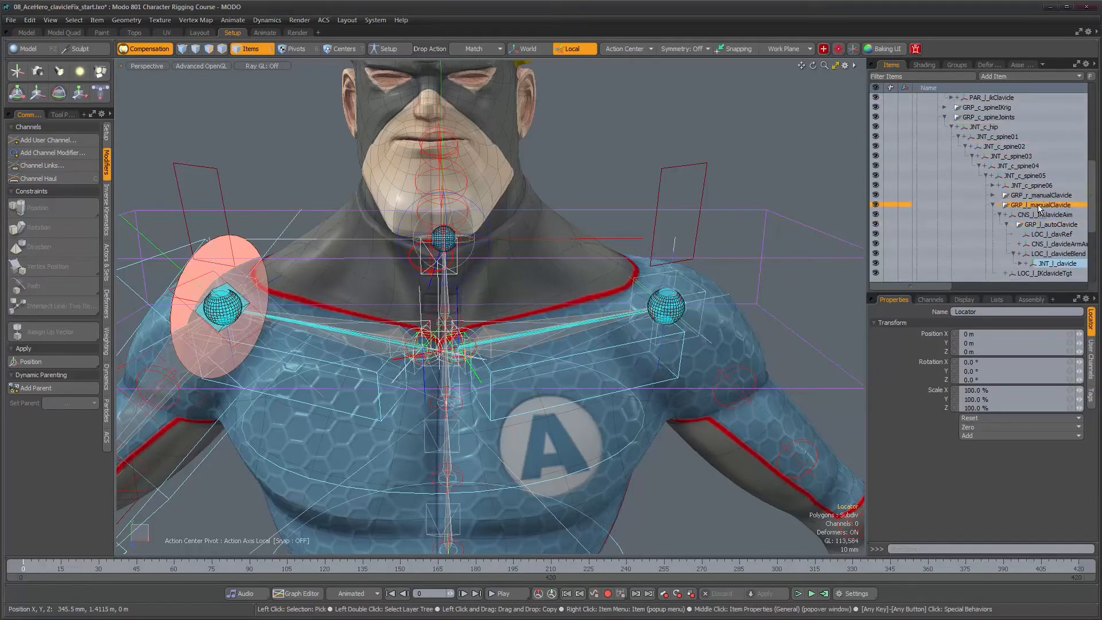
{"action": "left_click_drag", "start_coordinate": [1039, 208], "coordinate": [1037, 208]}
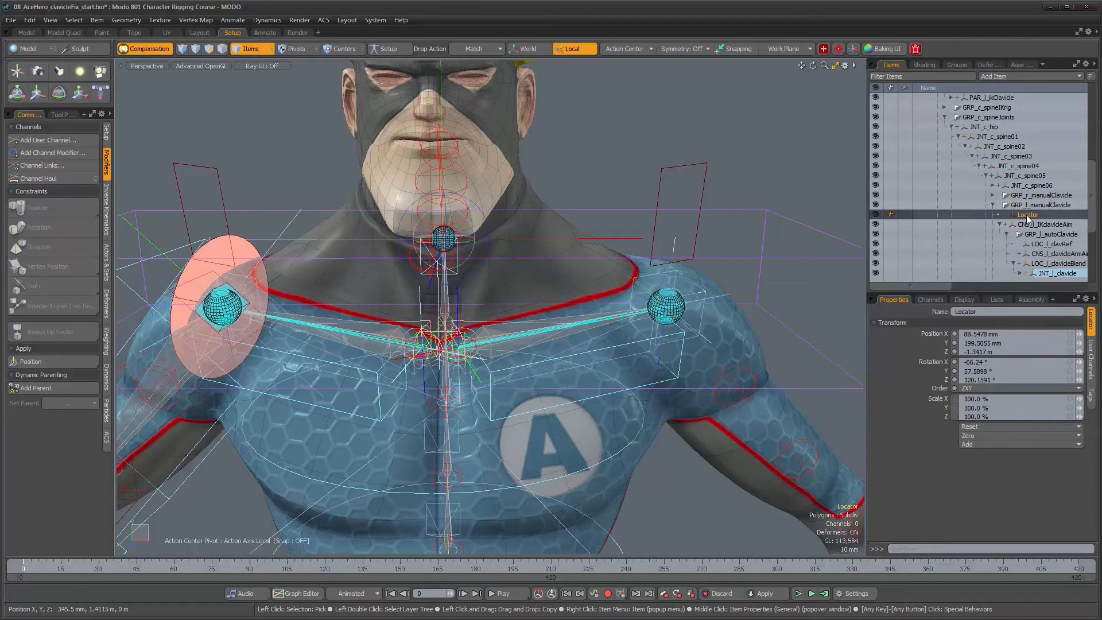
{"action": "type", "text": "L"}
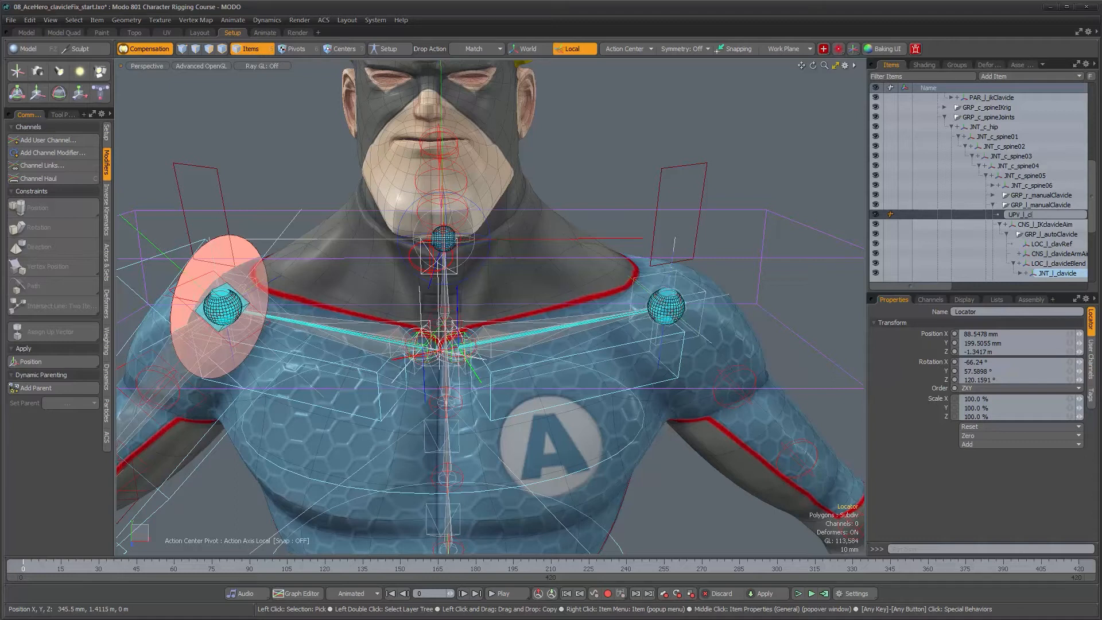
Step: Match the UPV_l_clavicle locator's position and rotation to CNS_l_IKclavicleAim
{"action": "left_click_drag", "start_coordinate": [512, 350], "coordinate": [514, 277], "text": "alt"}
{"action": "scroll", "coordinate": [514, 277], "scroll_direction": "up", "scroll_amount": 3}
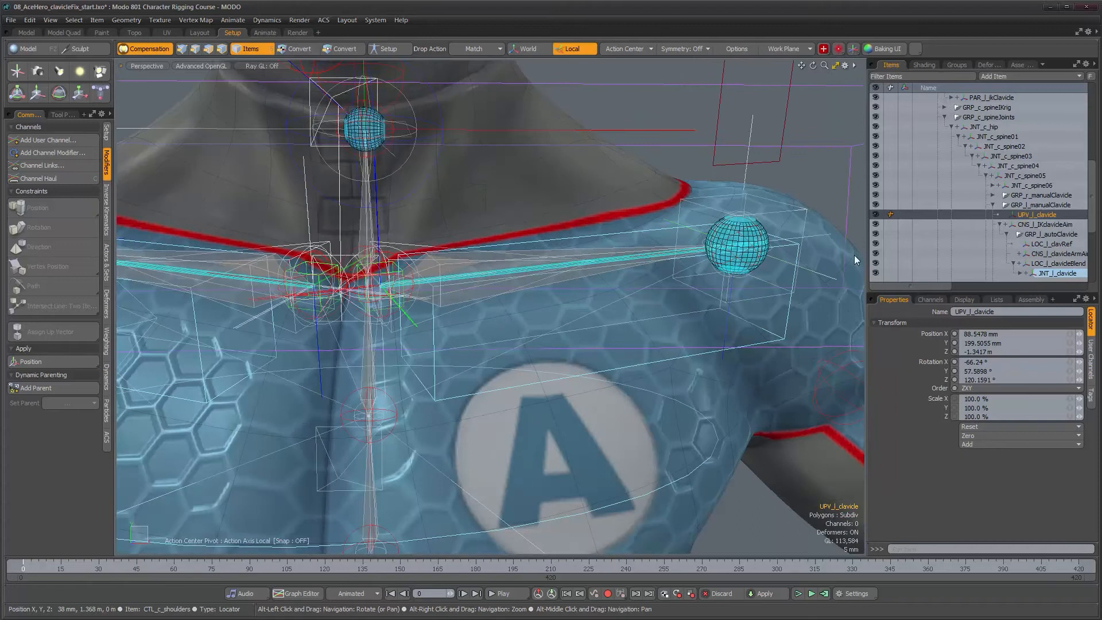
{"action": "left_click", "coordinate": [1007, 225]}
{"action": "left_click_drag", "start_coordinate": [398, 328], "coordinate": [597, 378], "text": "alt"}
{"action": "scroll", "coordinate": [605, 361], "scroll_direction": "up", "scroll_amount": 3}
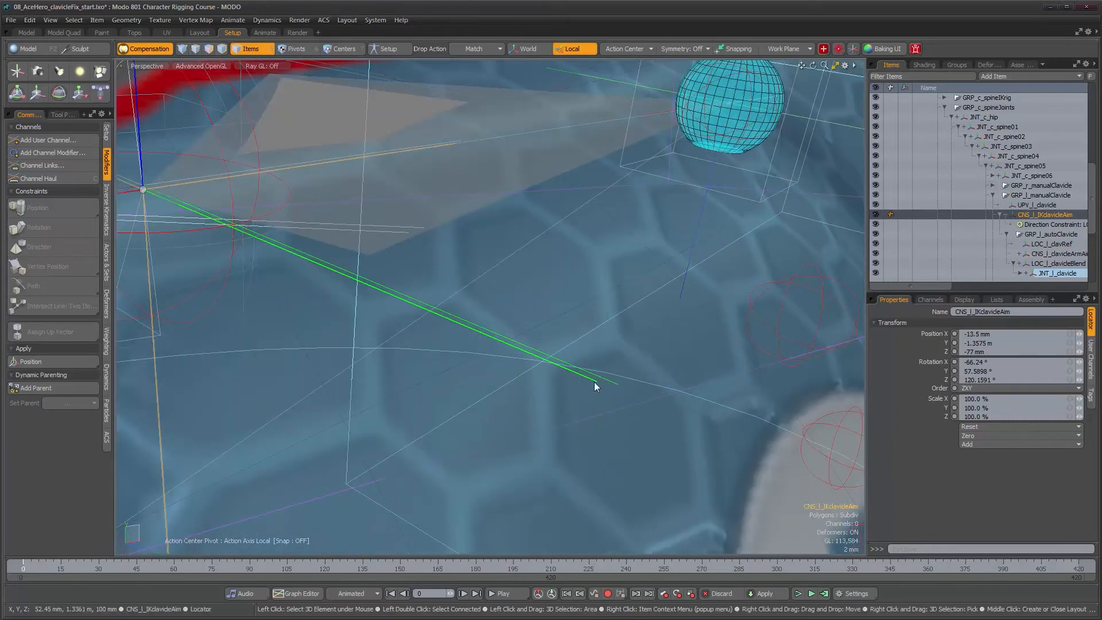
{"action": "left_click", "coordinate": [1025, 205]}
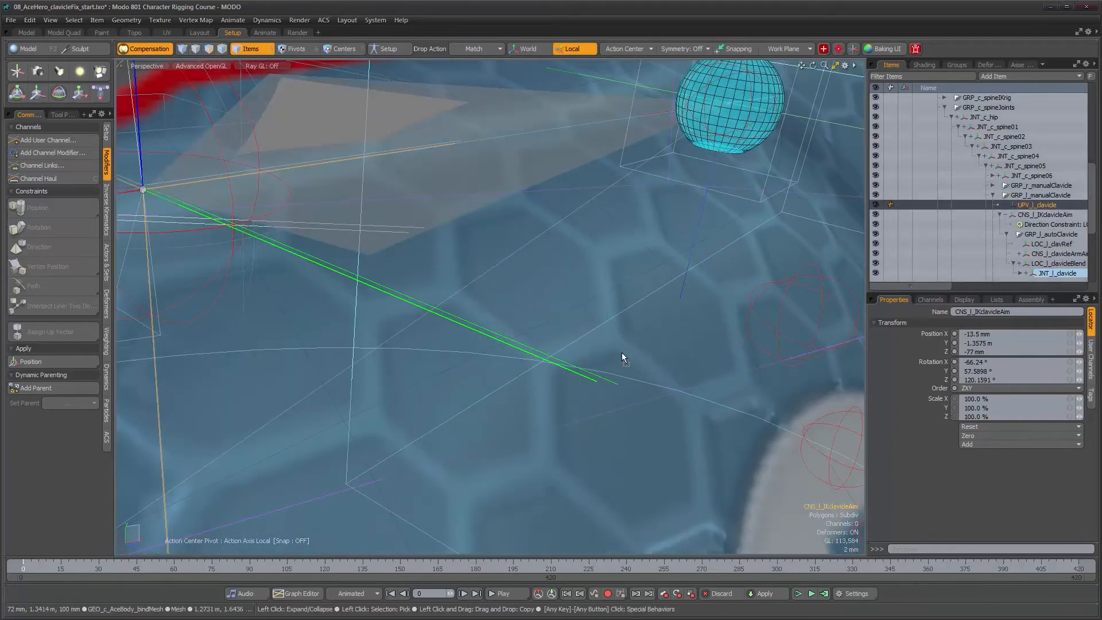
{"action": "key", "text": "shift+a"}
{"action": "left_click_drag", "start_coordinate": [501, 370], "coordinate": [472, 339], "text": "alt"}
{"action": "scroll", "coordinate": [471, 339], "scroll_direction": "down", "scroll_amount": 3}
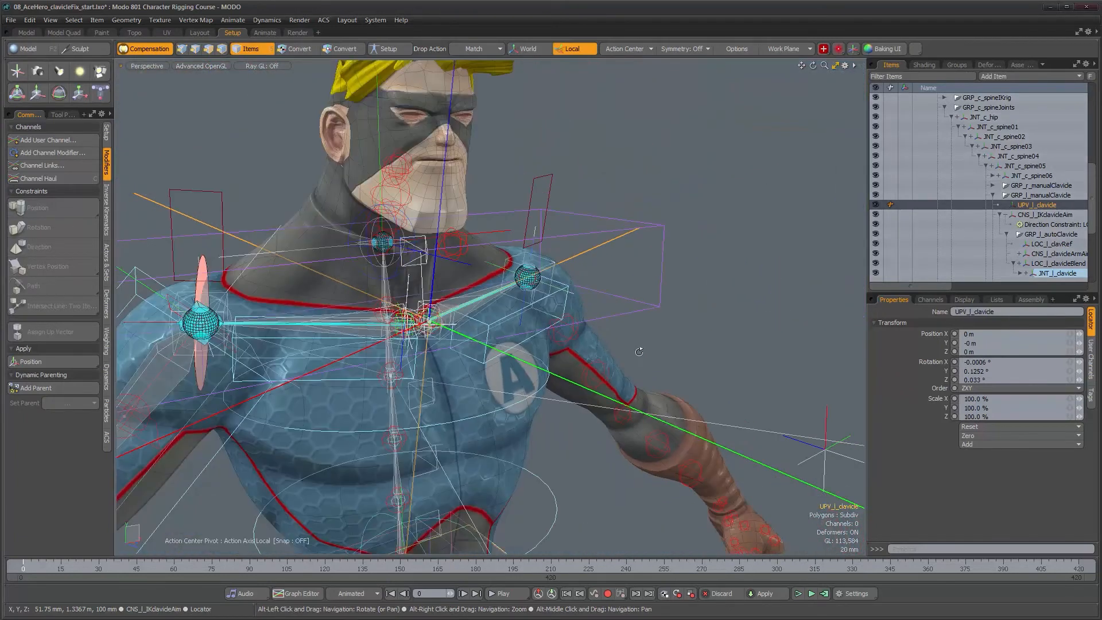
Step: Give the UPV_l_clavicle locator a custom display shape that replaces the default drawing with a pyramid
{"action": "left_click", "coordinate": [968, 300]}
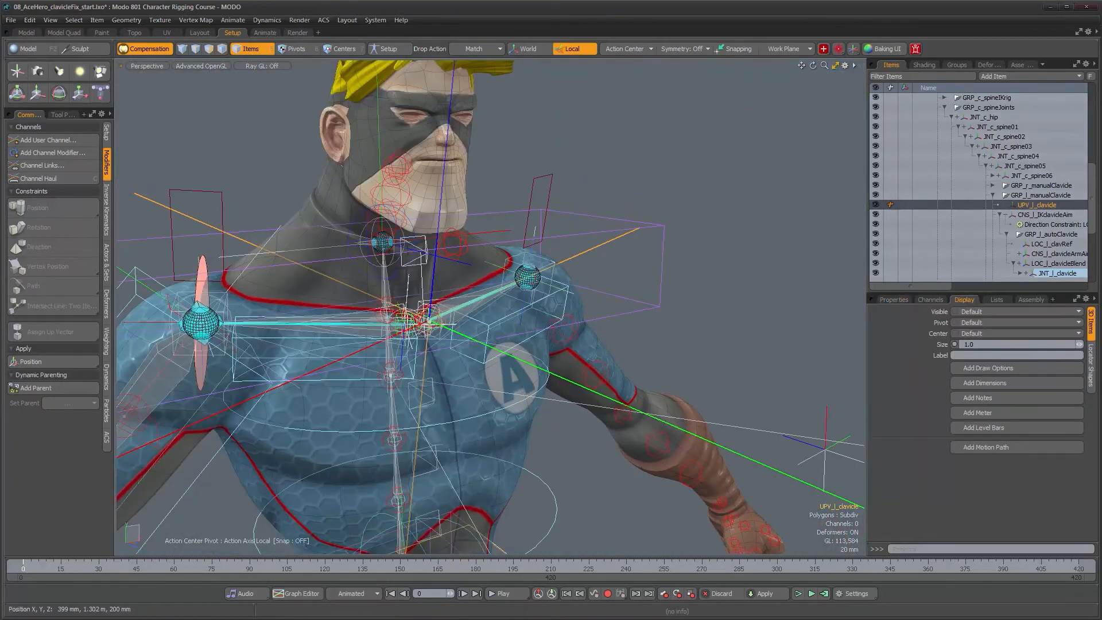
{"action": "left_click", "coordinate": [1090, 359]}
{"action": "left_click", "coordinate": [992, 326]}
{"action": "left_click", "coordinate": [993, 333]}
{"action": "left_click", "coordinate": [987, 346]}
{"action": "left_click", "coordinate": [985, 354]}
{"action": "left_click", "coordinate": [984, 358]}
{"action": "left_click", "coordinate": [971, 374]}
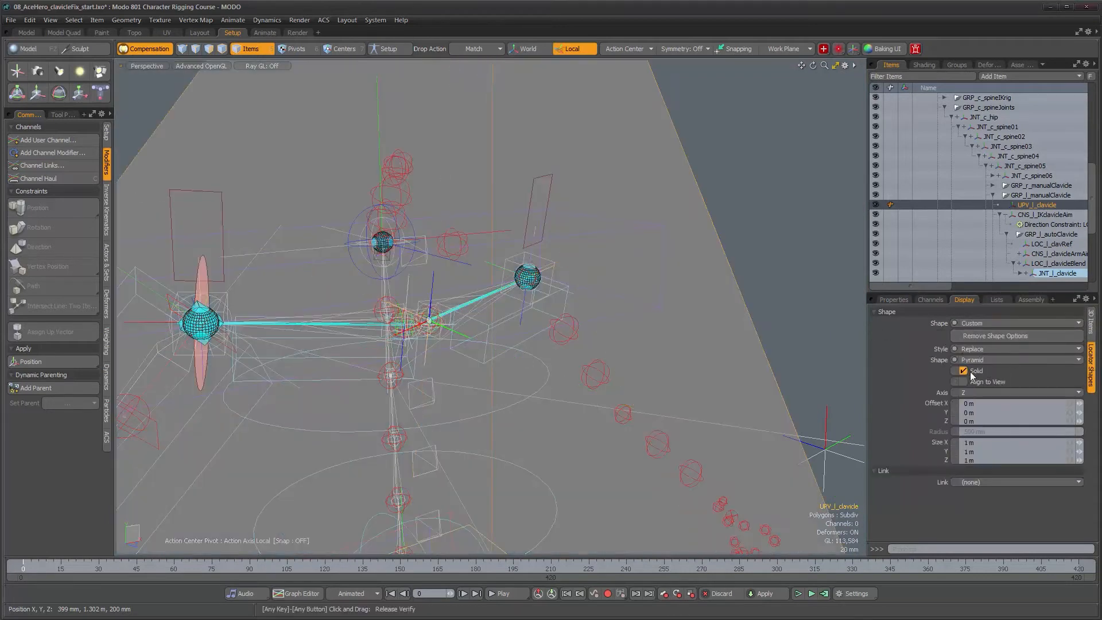
Step: Make the locator's pyramid non-solid, set its size to 20 mm in X, Y and Z, and set its axis to Y
{"action": "left_click", "coordinate": [971, 372]}
{"action": "type", "text": "230mm"}
{"action": "key", "text": "Return"}
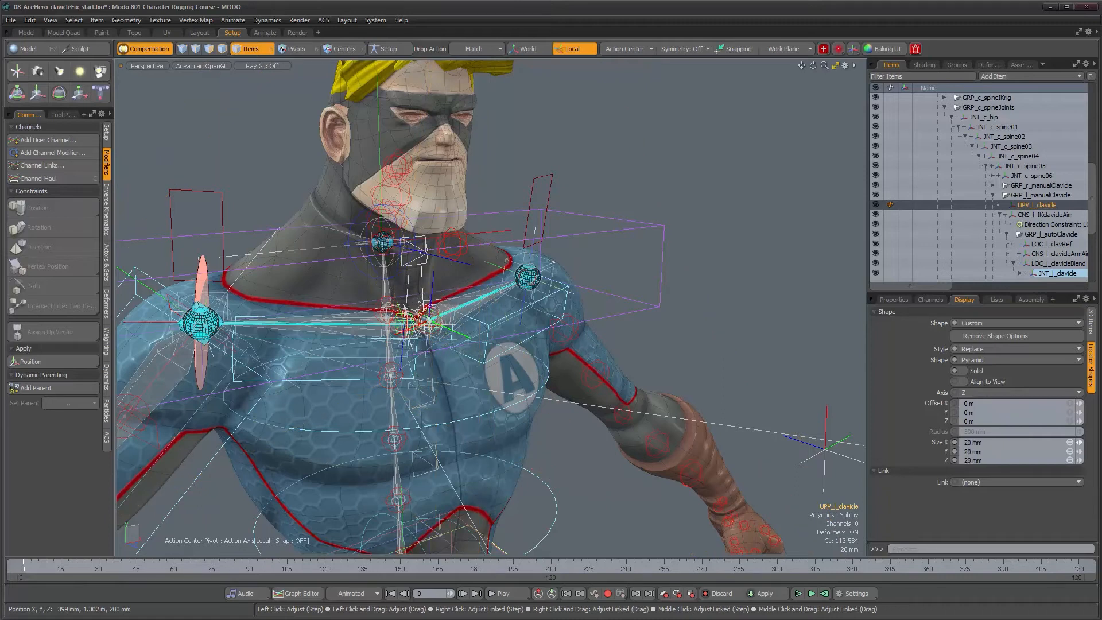
{"action": "left_click", "coordinate": [1037, 385]}
Step: Move the UPV_l_clavicle locator along its local Y axis to sit in front of the left clavicle's base
{"action": "left_click_drag", "start_coordinate": [436, 336], "coordinate": [464, 333], "text": "alt"}
{"action": "key", "text": "w"}
{"action": "scroll", "coordinate": [434, 335], "scroll_direction": "up", "scroll_amount": 5}
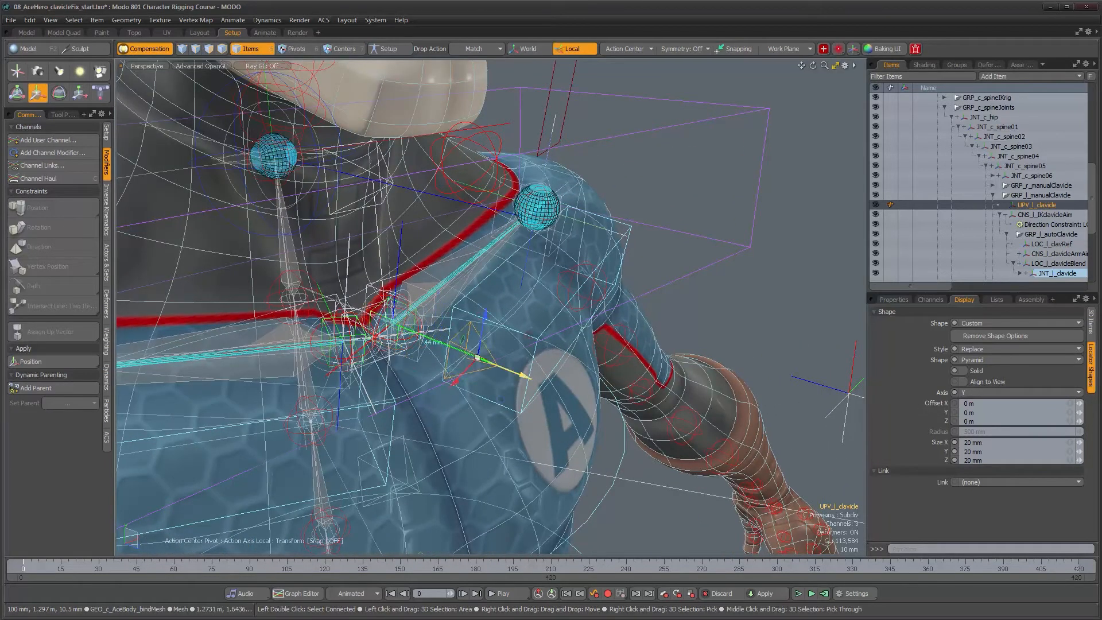
{"action": "right_click_drag", "start_coordinate": [600, 386], "coordinate": [560, 368], "text": "alt"}
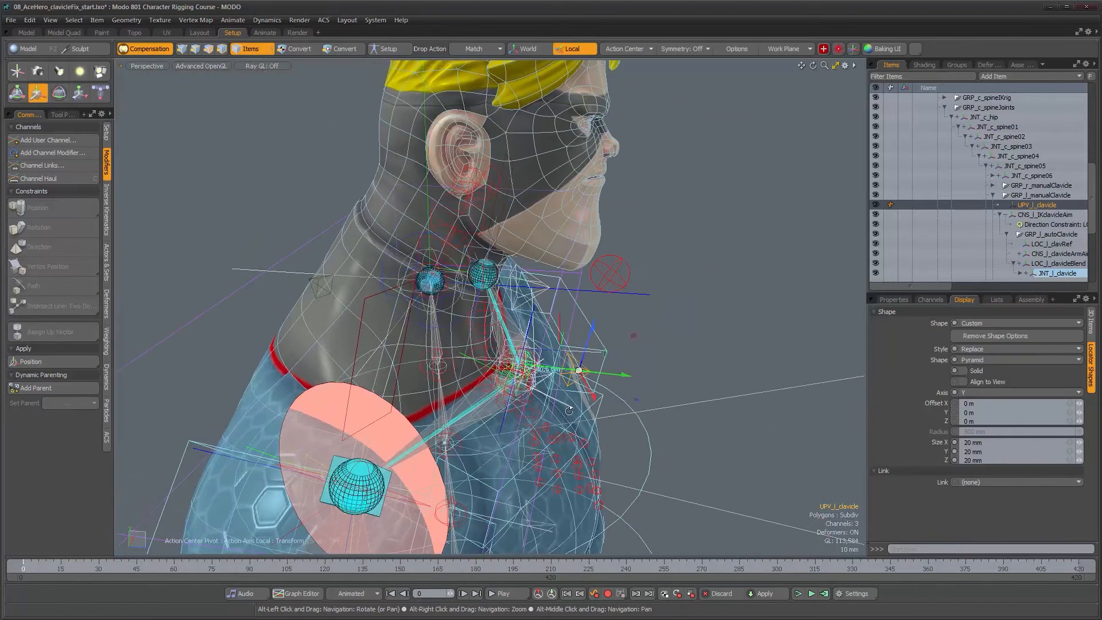
{"action": "left_click_drag", "start_coordinate": [559, 367], "coordinate": [592, 389], "text": "alt"}
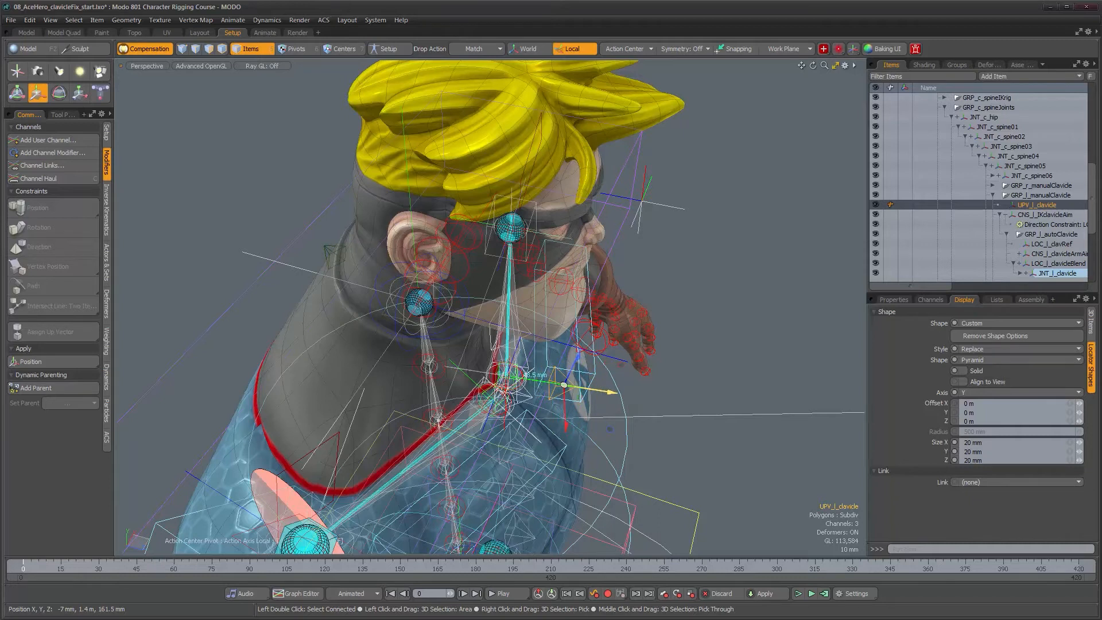
{"action": "left_click_drag", "start_coordinate": [609, 380], "coordinate": [452, 310], "text": "alt"}
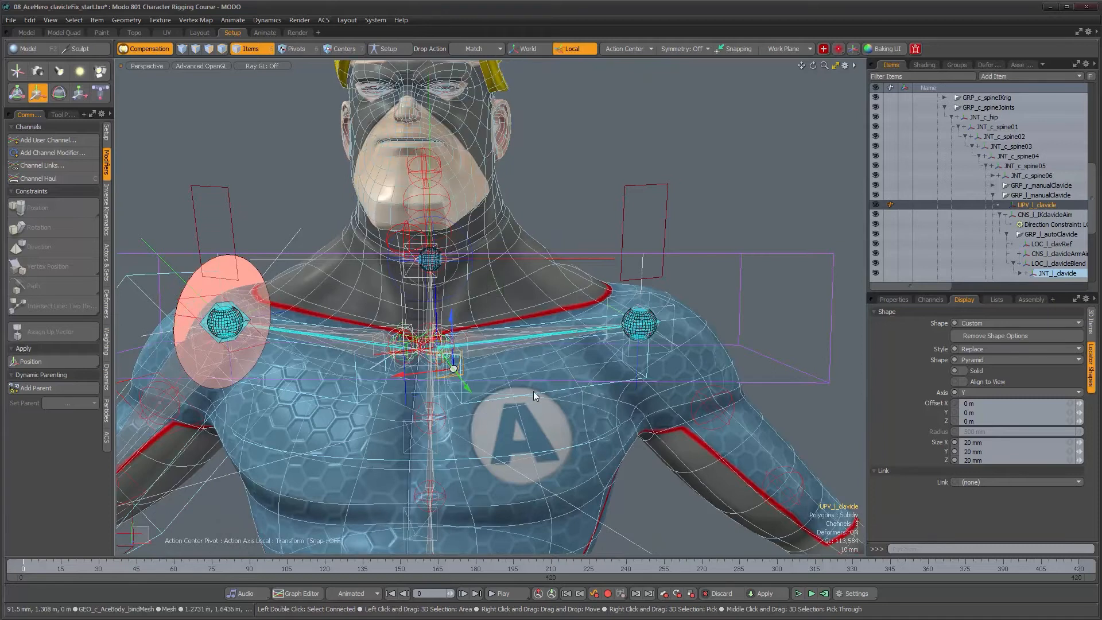
{"action": "left_click_drag", "start_coordinate": [508, 367], "coordinate": [609, 331], "text": "alt"}
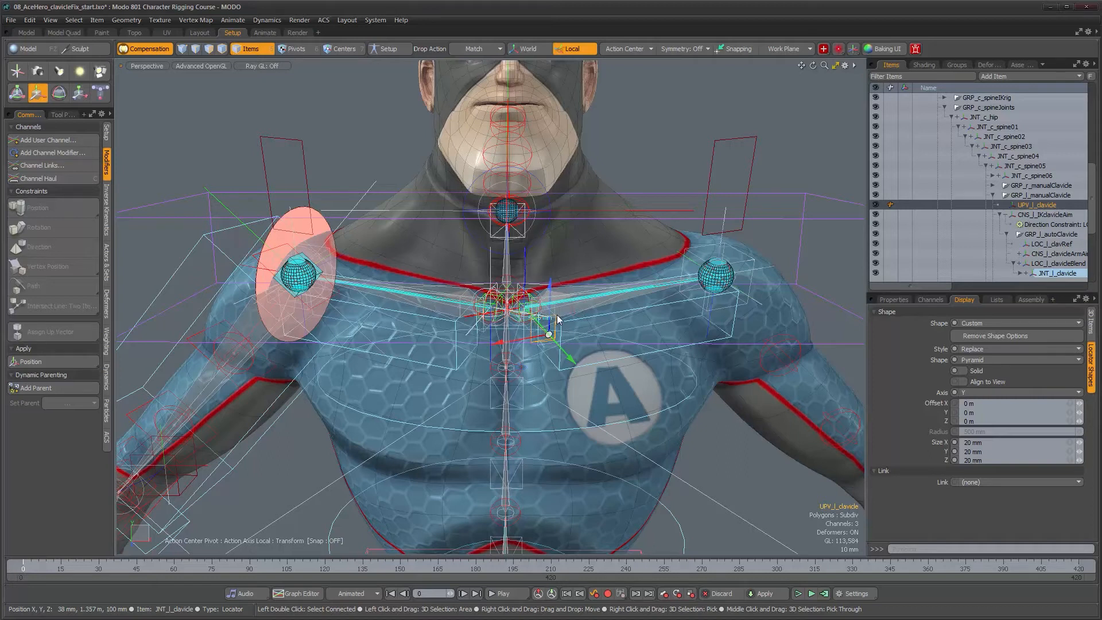
{"action": "key", "text": "q"}
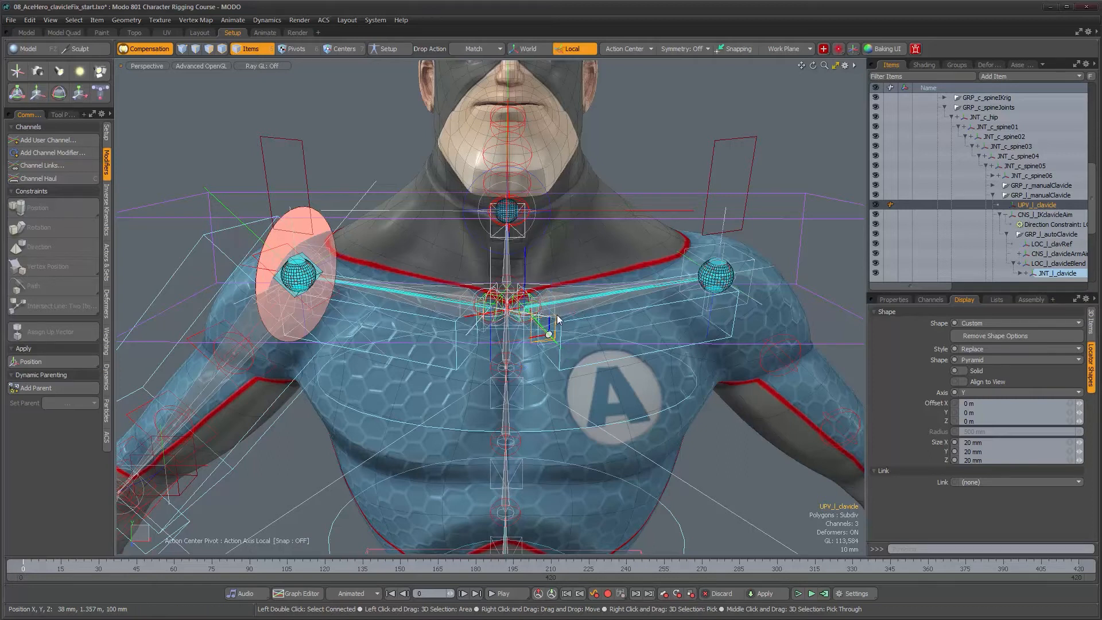
Step: Try rotating the left and right clavicle controls together to compare how both clavicles respond
{"action": "left_click", "coordinate": [583, 365]}
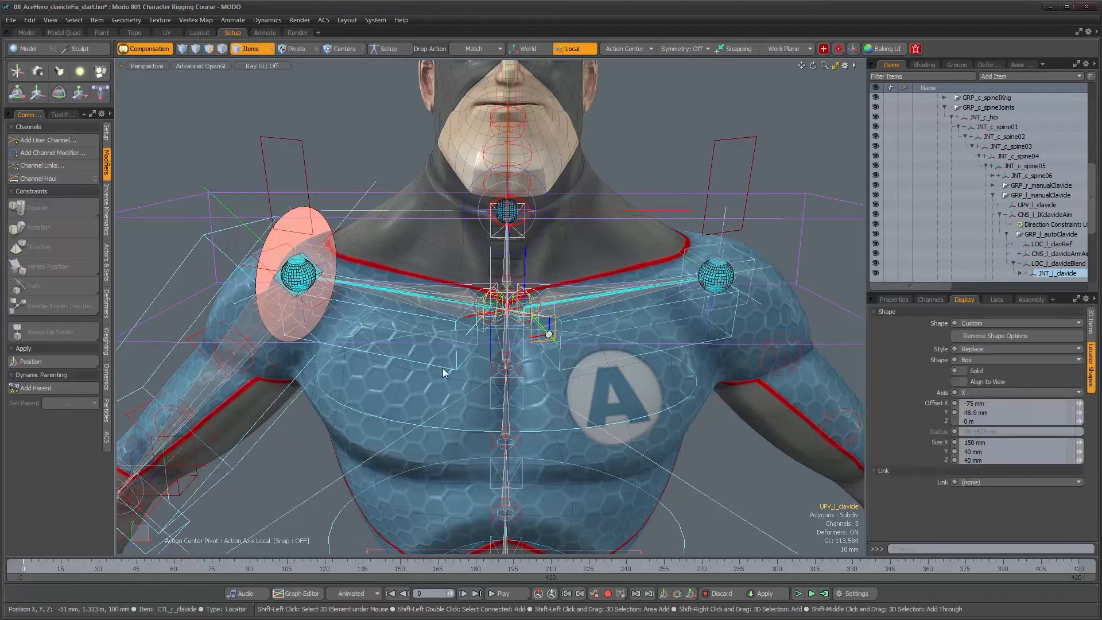
{"action": "left_click", "coordinate": [442, 367], "text": "shift"}
{"action": "left_click_drag", "start_coordinate": [510, 389], "coordinate": [510, 379], "text": "alt"}
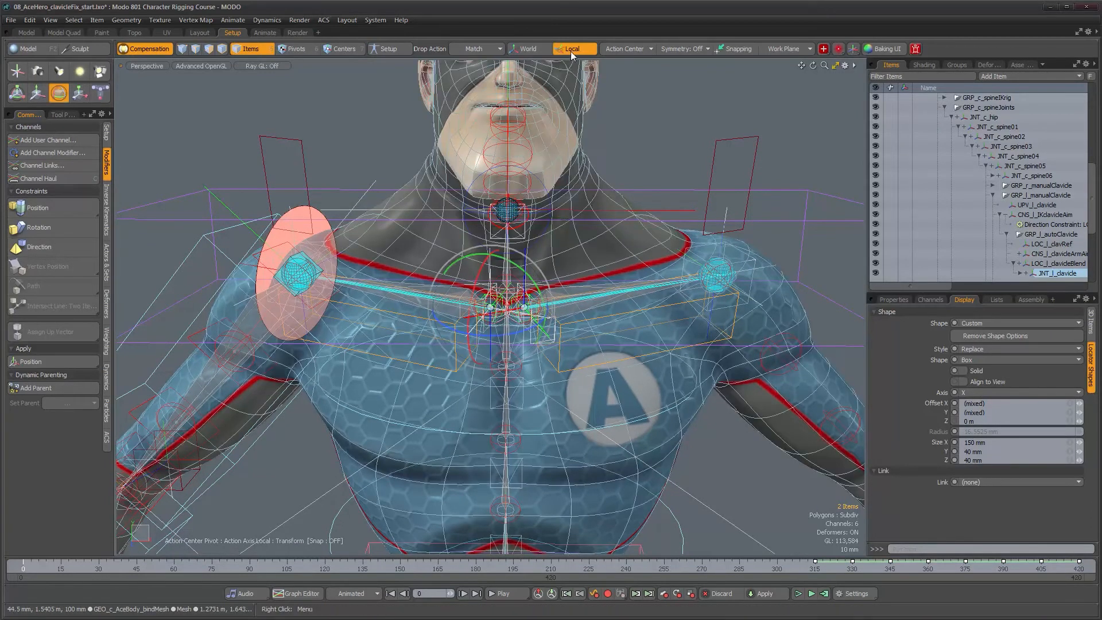
{"action": "left_click_drag", "start_coordinate": [529, 276], "coordinate": [604, 229]}
{"action": "left_click", "coordinate": [575, 296]}
{"action": "left_click_drag", "start_coordinate": [537, 221], "coordinate": [556, 298], "text": "alt"}
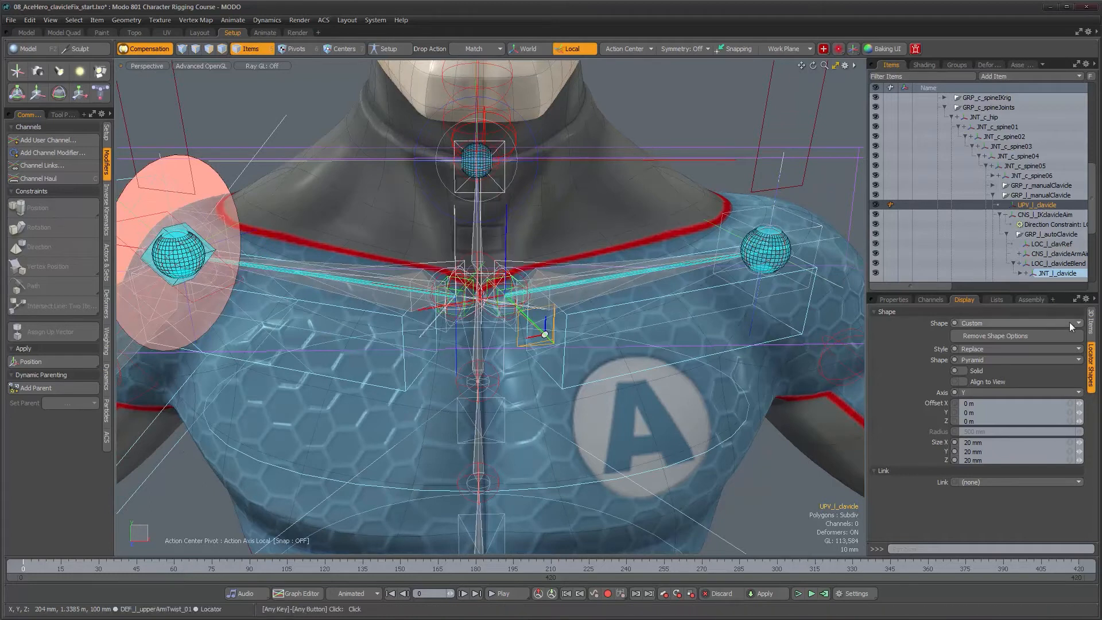
Step: Give the UPV_l_clavicle locator a user wireframe colour of dark green, about 0.02, 0.28, 0.0 in RGB, and deselect it
{"action": "left_click", "coordinate": [1090, 324]}
{"action": "left_click", "coordinate": [1040, 370]}
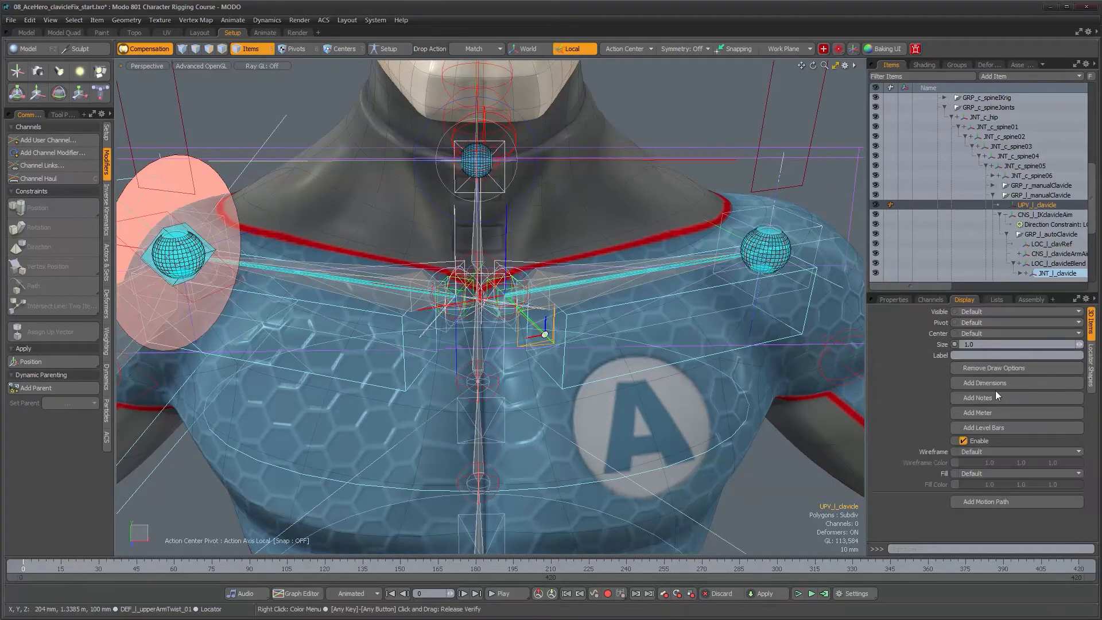
{"action": "left_click", "coordinate": [980, 459]}
{"action": "left_click", "coordinate": [999, 463]}
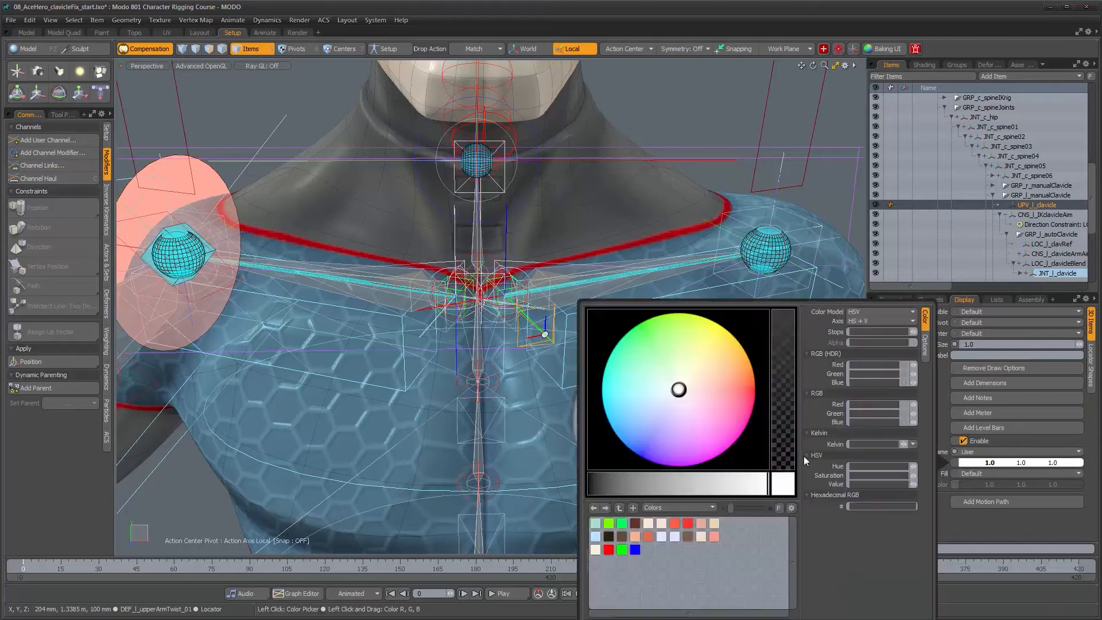
{"action": "left_click_drag", "start_coordinate": [675, 389], "coordinate": [648, 318]}
{"action": "left_click", "coordinate": [638, 483]}
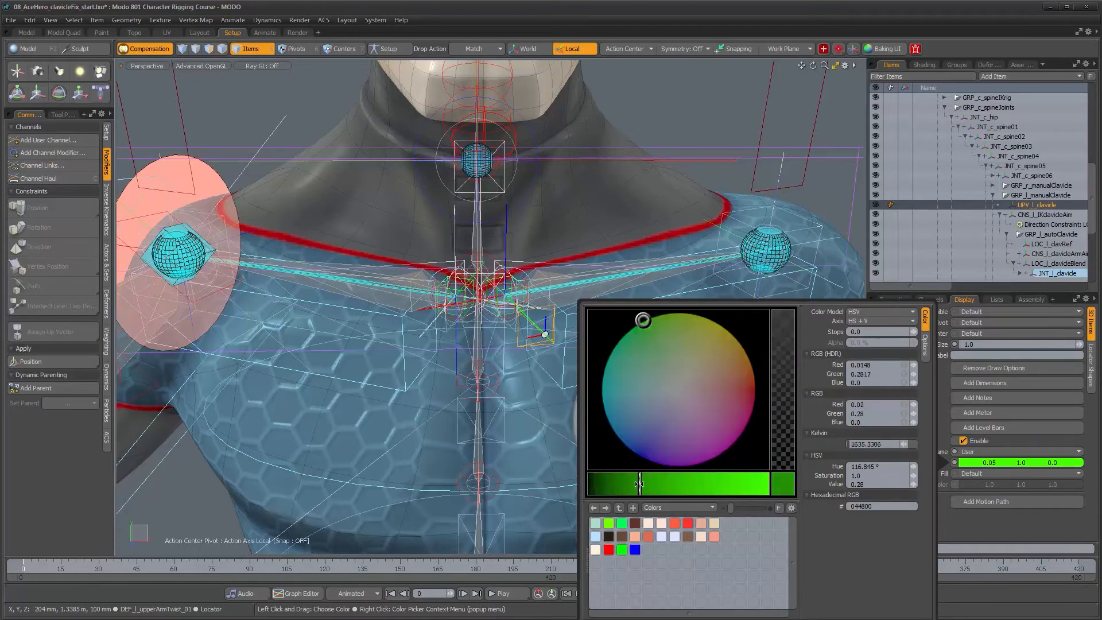
{"action": "left_click", "coordinate": [733, 124]}
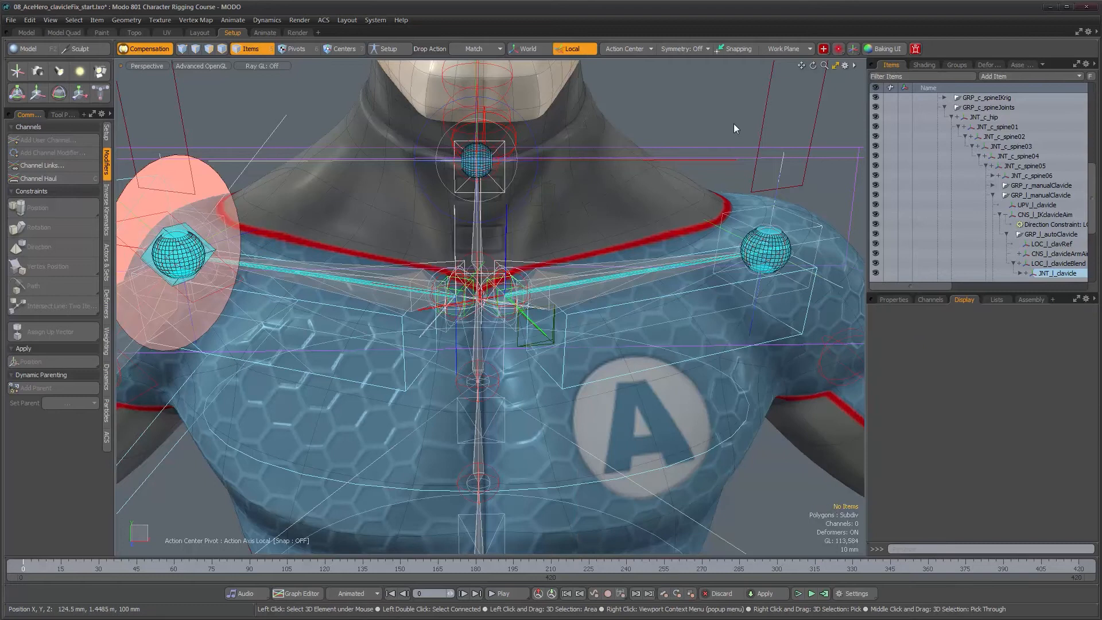
Step: In Setup mode, assign the UPV_l_clavicle locator as the up vector of the Direction Constraint on CNS_l_IKclavicleAim
{"action": "left_click_drag", "start_coordinate": [732, 124], "coordinate": [597, 297], "text": "alt"}
{"action": "left_click", "coordinate": [1035, 225]}
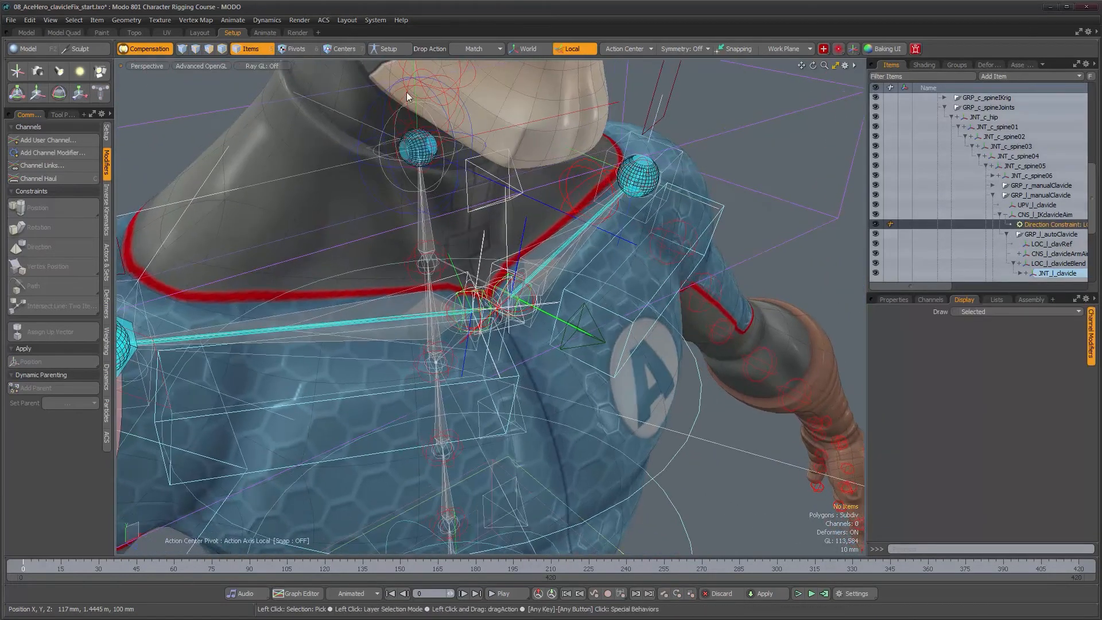
{"action": "left_click", "coordinate": [371, 50]}
{"action": "left_click_drag", "start_coordinate": [552, 302], "coordinate": [655, 297], "text": "alt"}
{"action": "scroll", "coordinate": [618, 325], "scroll_direction": "up", "scroll_amount": 3}
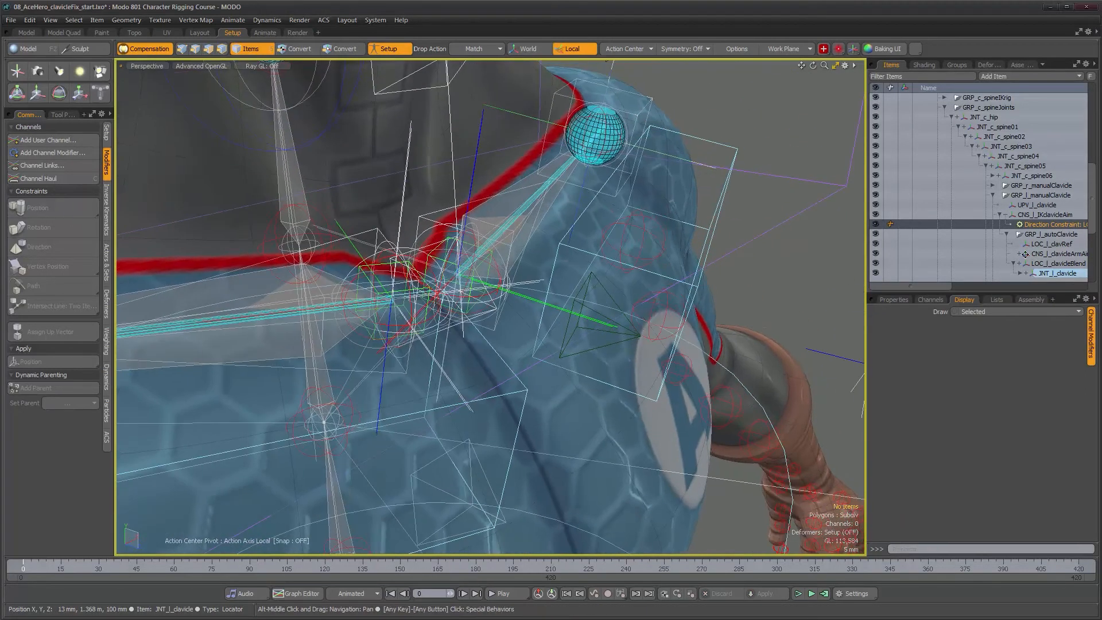
{"action": "left_click", "coordinate": [907, 299]}
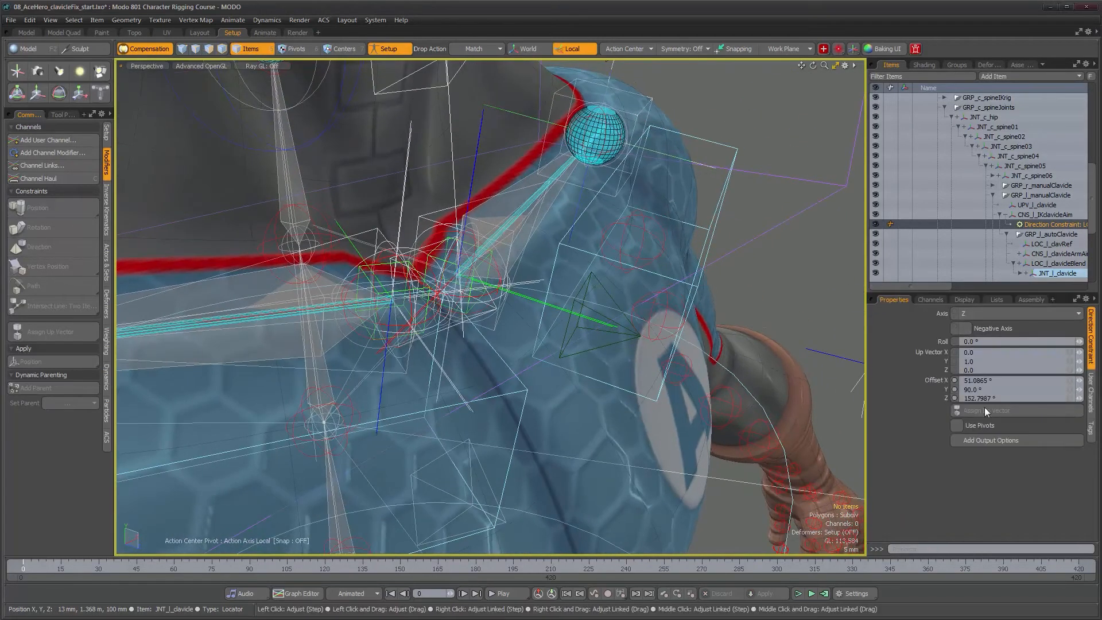
{"action": "left_click_drag", "start_coordinate": [663, 287], "coordinate": [689, 328], "text": "alt"}
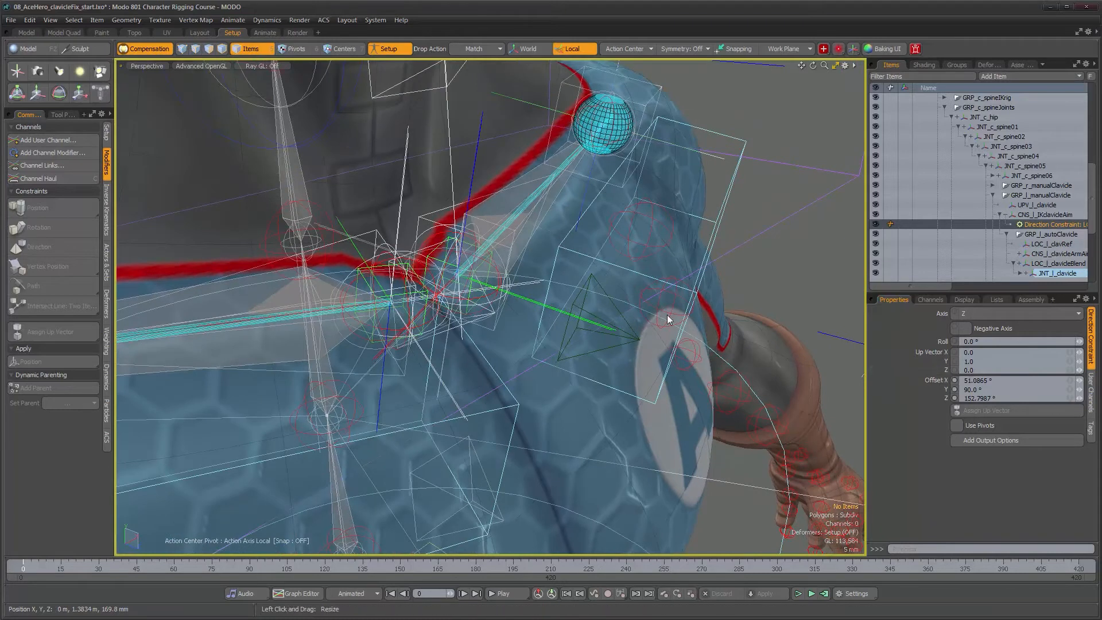
{"action": "left_click", "coordinate": [617, 347]}
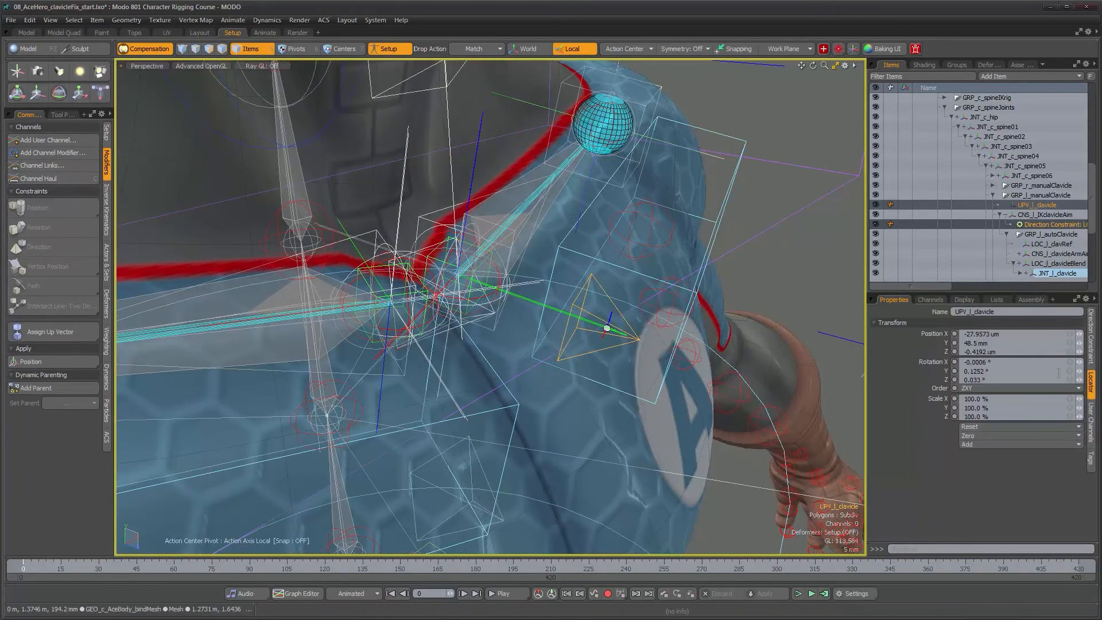
{"action": "left_click", "coordinate": [1091, 335]}
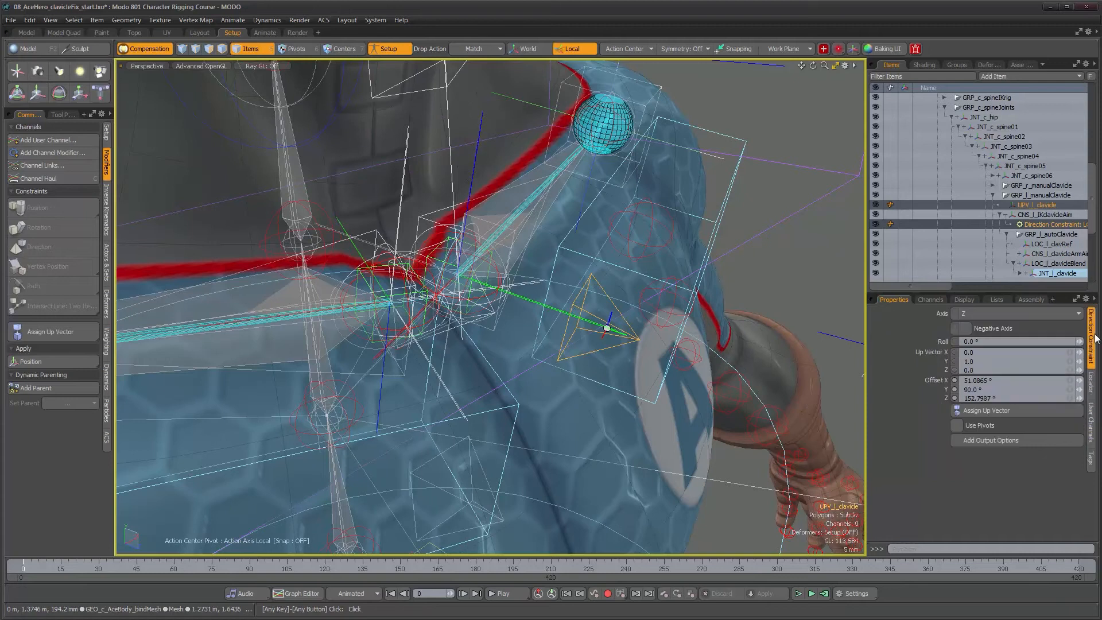
{"action": "left_click", "coordinate": [993, 410]}
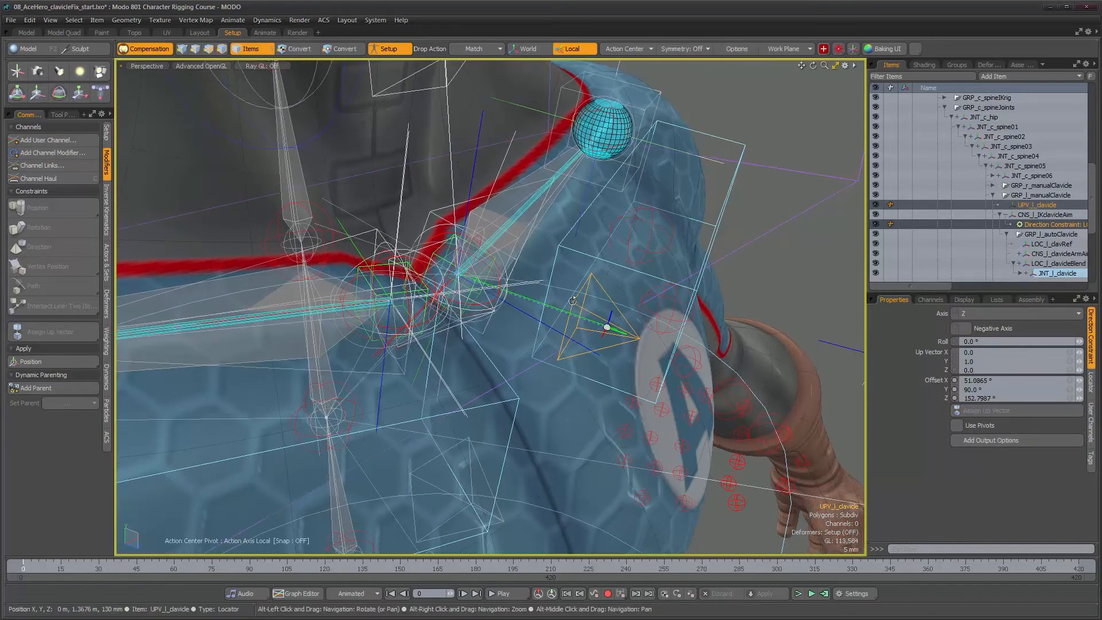
Step: Set the left Direction Constraint's axis to X and its X, Y and Z offsets to 0
{"action": "left_click_drag", "start_coordinate": [573, 300], "coordinate": [574, 294], "text": "alt"}
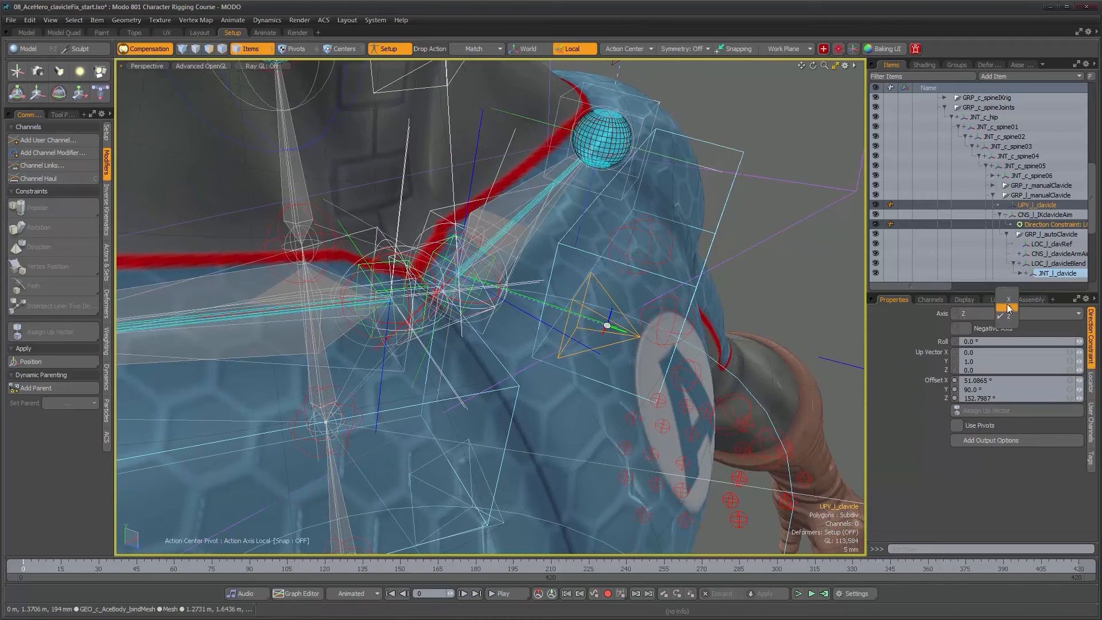
{"action": "left_click", "coordinate": [1008, 298]}
{"action": "type", "text": "0"}
{"action": "key", "text": "Tab"}
{"action": "type", "text": "0"}
{"action": "key", "text": "Tab"}
{"action": "type", "text": "0"}
{"action": "key", "text": "Return"}
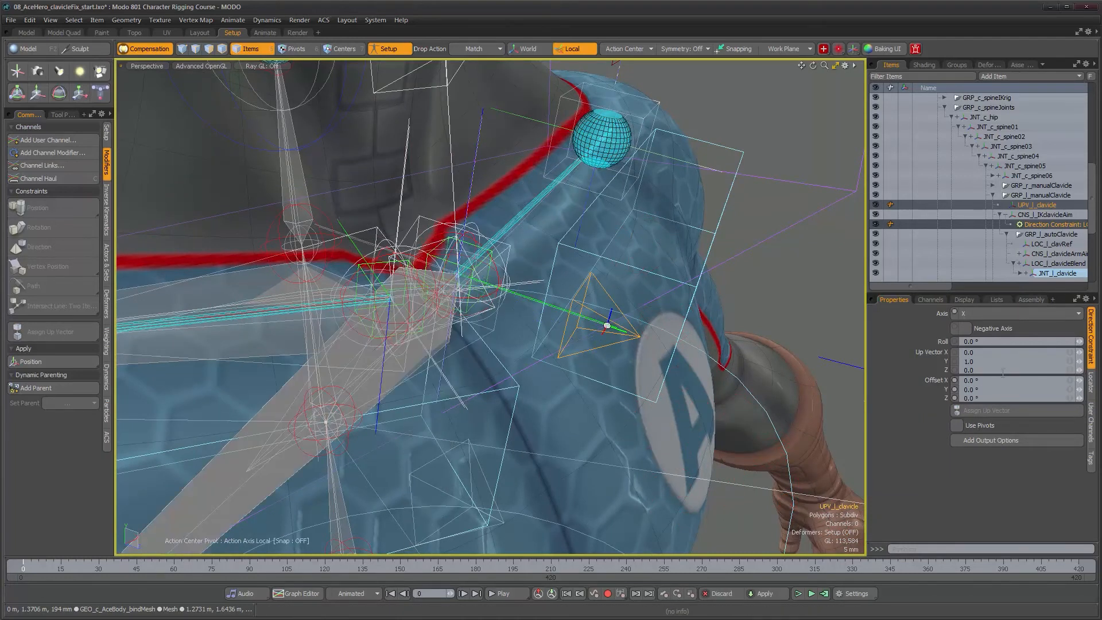
Step: Enable Negative Axis on the left clavicle's Direction Constraint to reverse its aim
{"action": "left_click_drag", "start_coordinate": [550, 339], "coordinate": [458, 311], "text": "alt"}
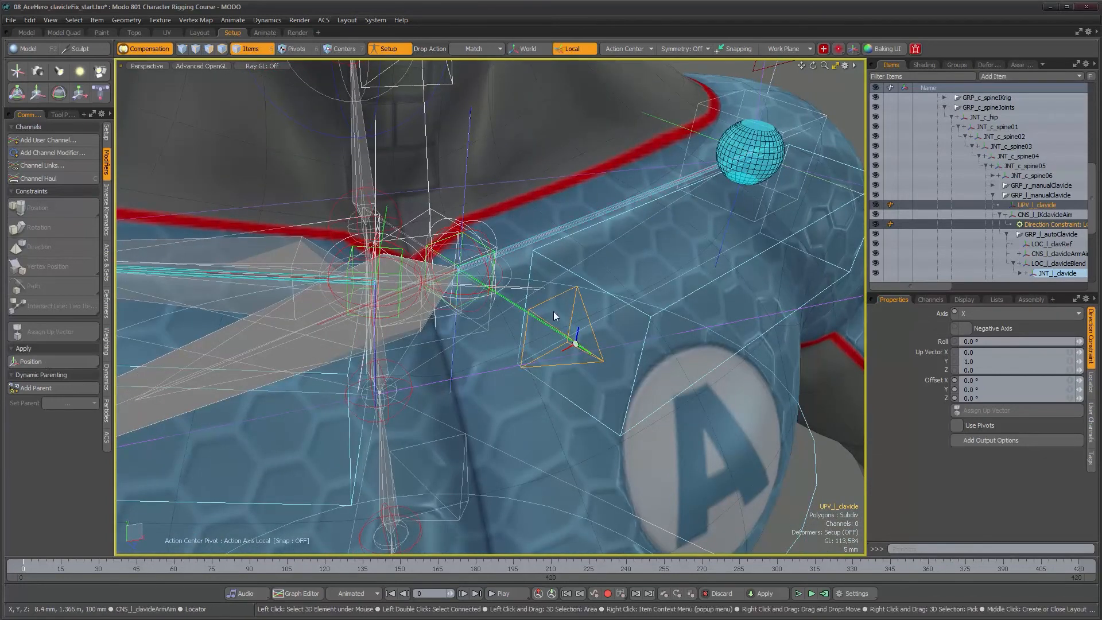
{"action": "left_click", "coordinate": [961, 328]}
{"action": "left_click_drag", "start_coordinate": [539, 310], "coordinate": [593, 305], "text": "alt"}
Step: Examine the orientation of CNS_l_IKclavicleAim's local axes relative to its aim target and up vector locator
{"action": "left_click", "coordinate": [1037, 215]}
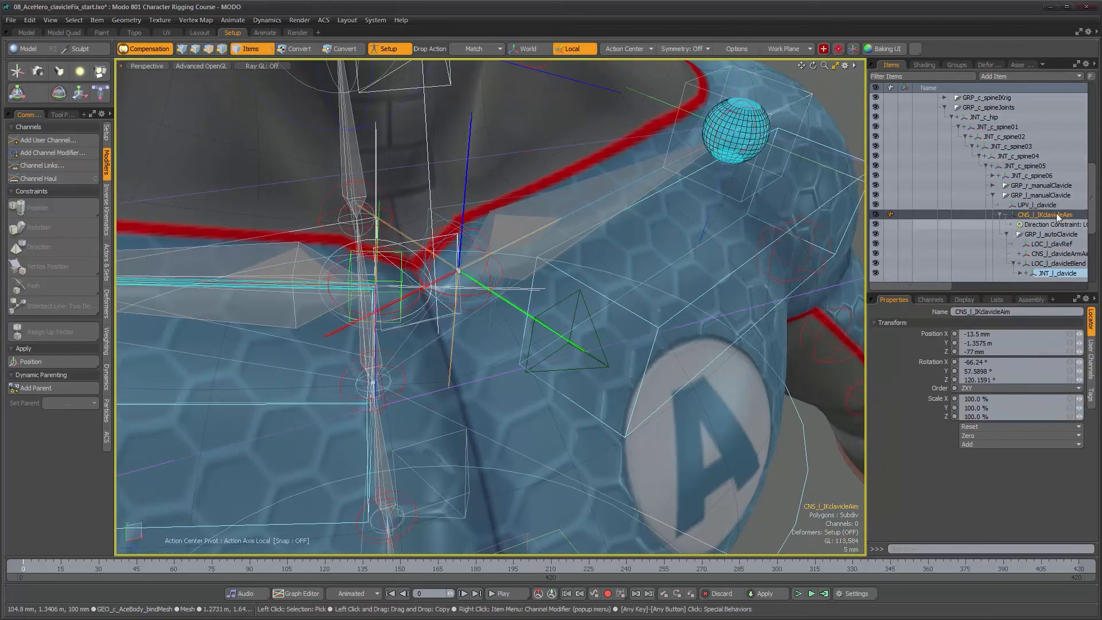
{"action": "key", "text": "w"}
{"action": "left_click_drag", "start_coordinate": [689, 274], "coordinate": [510, 253], "text": "alt"}
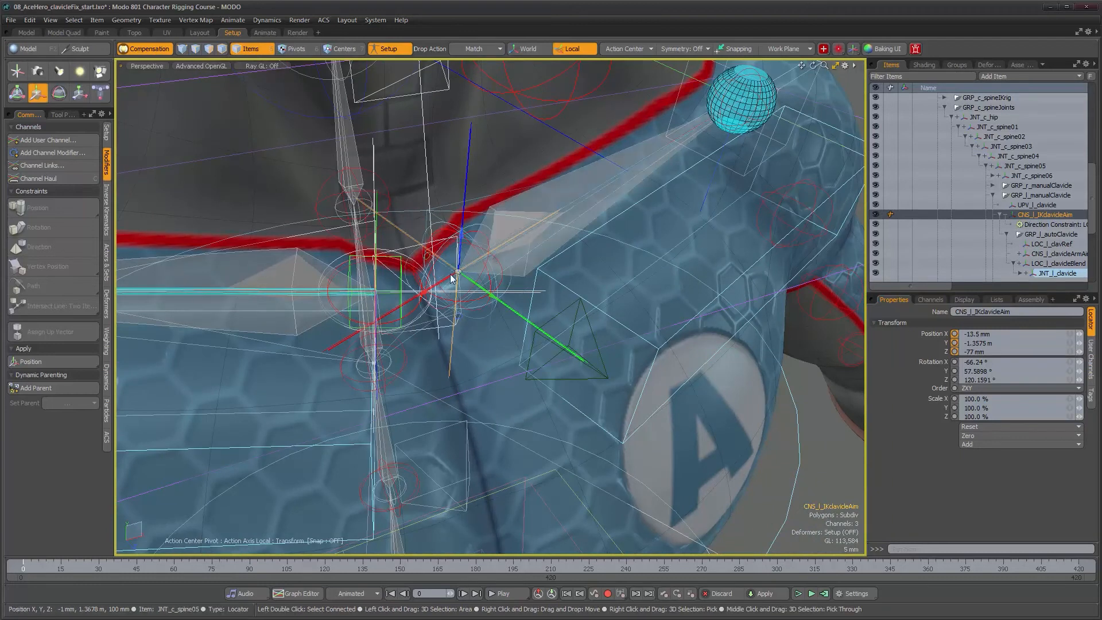
{"action": "left_click_drag", "start_coordinate": [398, 373], "coordinate": [355, 382], "text": "alt"}
Step: Reselect the Direction Constraint under CNS_l_IKclavicleAim and leave Setup mode
{"action": "left_click", "coordinate": [1056, 224]}
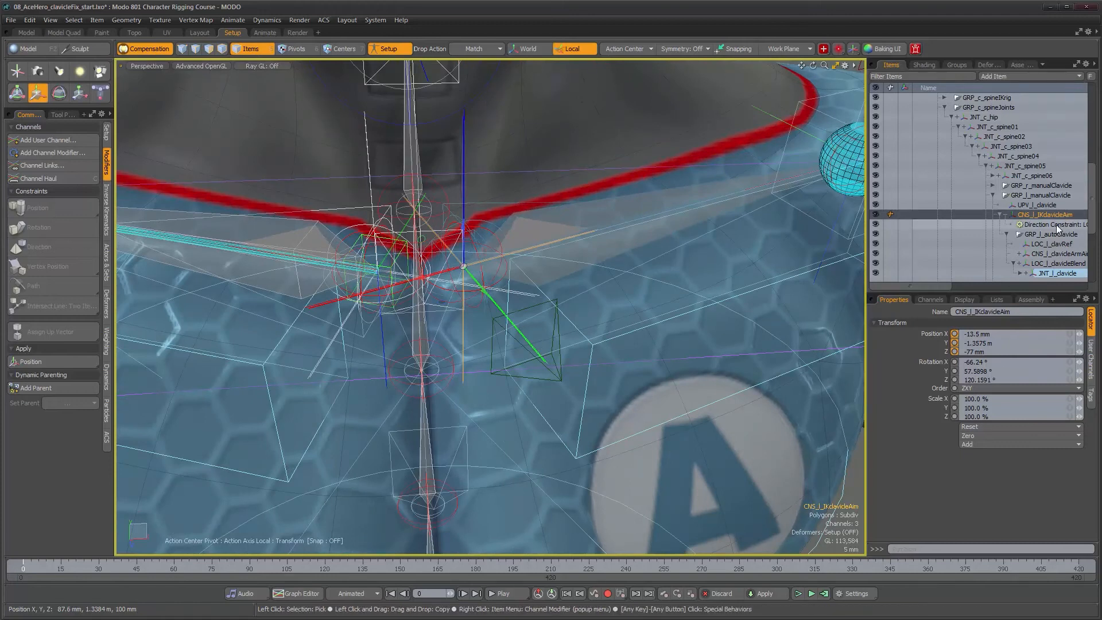
{"action": "left_click_drag", "start_coordinate": [519, 287], "coordinate": [447, 205], "text": "alt"}
{"action": "scroll", "coordinate": [521, 269], "scroll_direction": "down", "scroll_amount": 3}
{"action": "scroll", "coordinate": [558, 294], "scroll_direction": "down", "scroll_amount": 3}
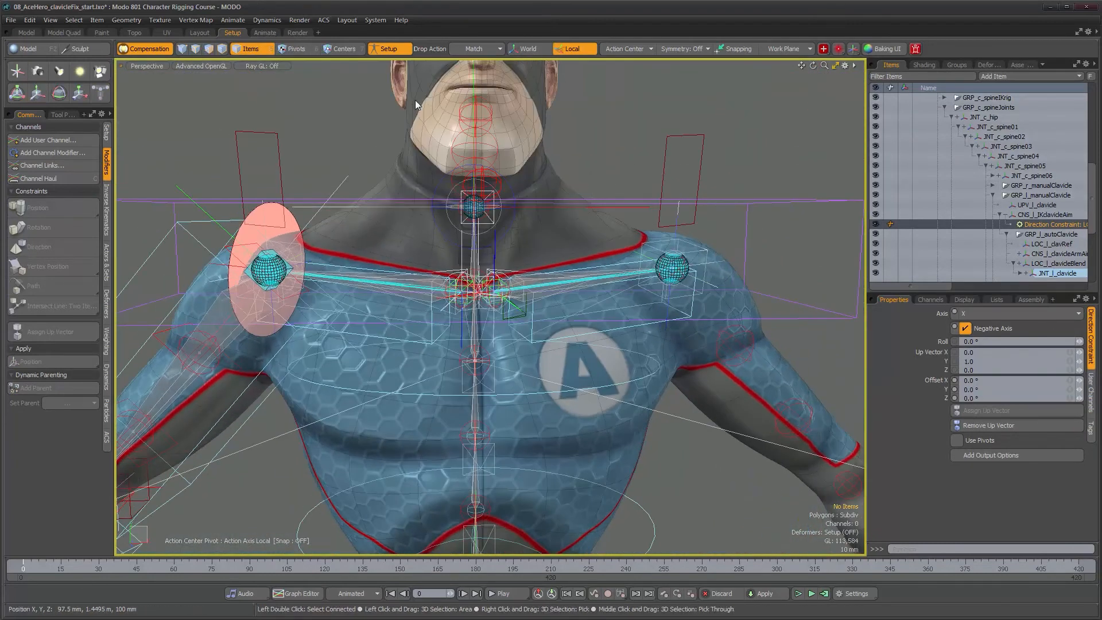
{"action": "left_click", "coordinate": [386, 49]}
Step: Scrub the timeline through the animation up to frame 420 to check how both clavicles and shoulders deform
{"action": "left_click_drag", "start_coordinate": [570, 188], "coordinate": [688, 195], "text": "alt"}
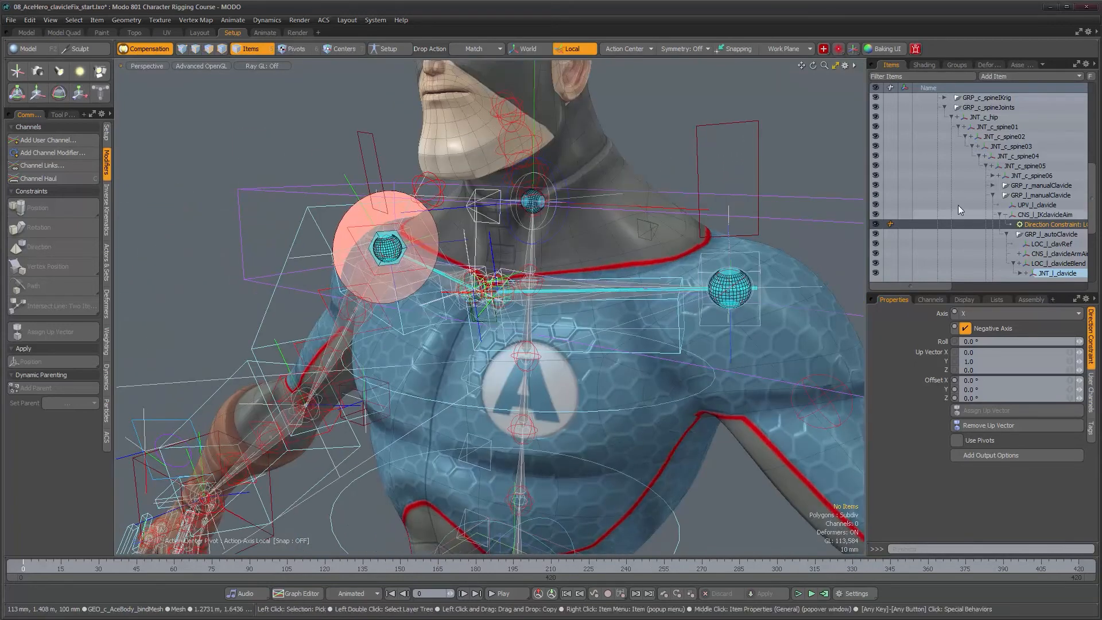
{"action": "scroll", "coordinate": [914, 239], "scroll_direction": "down", "scroll_amount": 4}
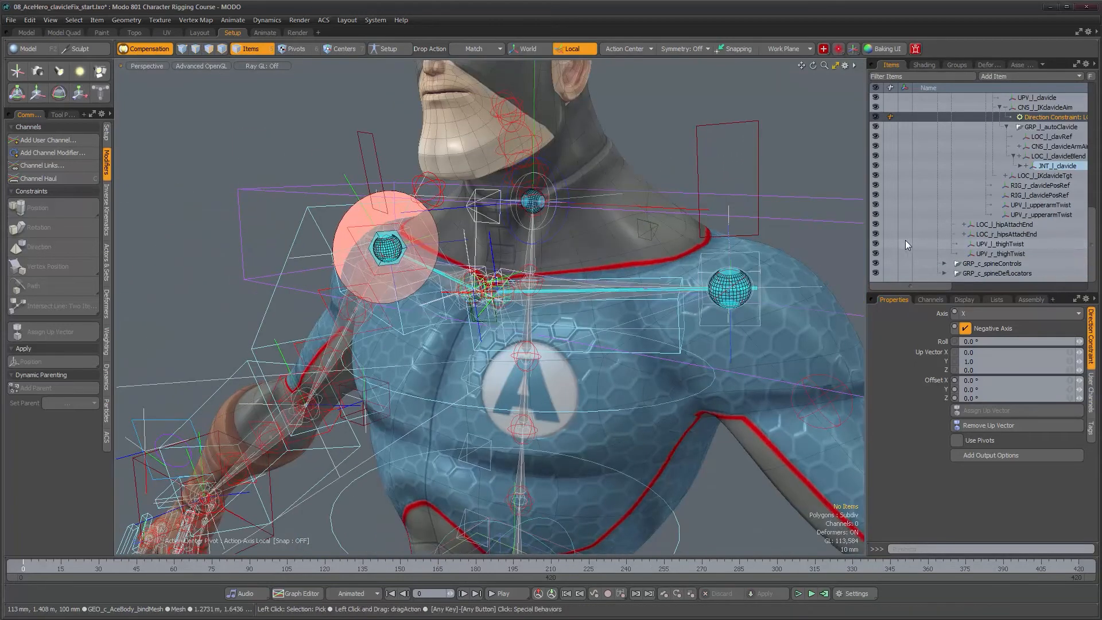
{"action": "scroll", "coordinate": [902, 241], "scroll_direction": "up", "scroll_amount": 10}
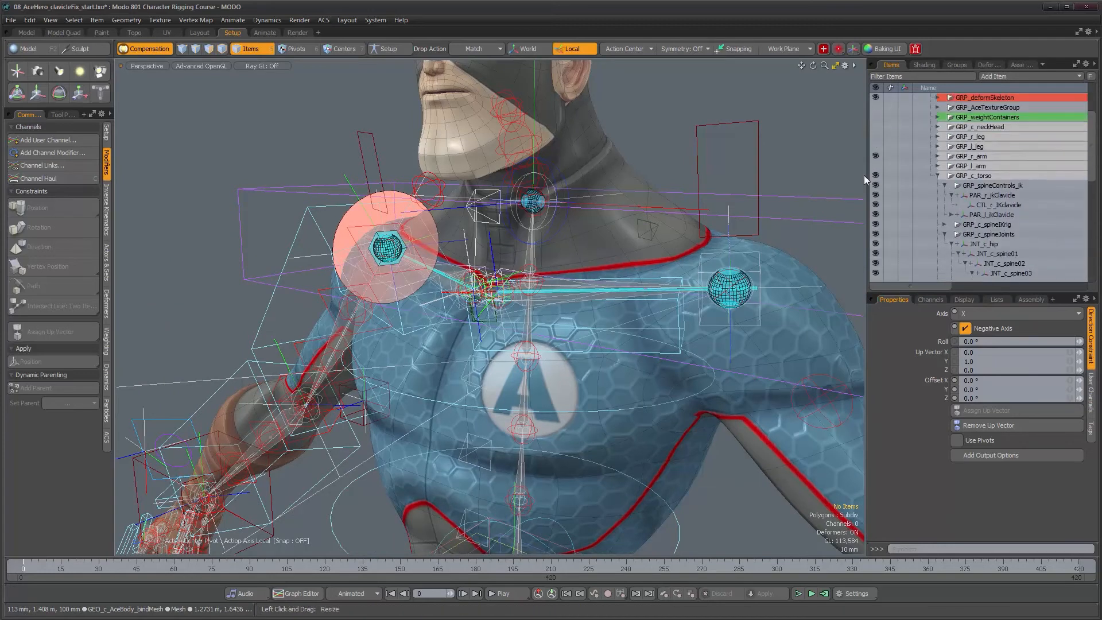
{"action": "left_click_drag", "start_coordinate": [850, 167], "coordinate": [500, 330], "text": "alt"}
{"action": "left_click_drag", "start_coordinate": [243, 570], "coordinate": [737, 569]}
{"action": "left_click_drag", "start_coordinate": [429, 363], "coordinate": [443, 322], "text": "alt"}
{"action": "right_click_drag", "start_coordinate": [443, 323], "coordinate": [478, 325], "text": "alt"}
{"action": "left_click_drag", "start_coordinate": [477, 325], "coordinate": [595, 588], "text": "alt"}
{"action": "left_click_drag", "start_coordinate": [751, 574], "coordinate": [826, 573]}
{"action": "left_click_drag", "start_coordinate": [313, 258], "coordinate": [337, 306], "text": "alt"}
{"action": "left_click_drag", "start_coordinate": [827, 571], "coordinate": [1073, 570]}
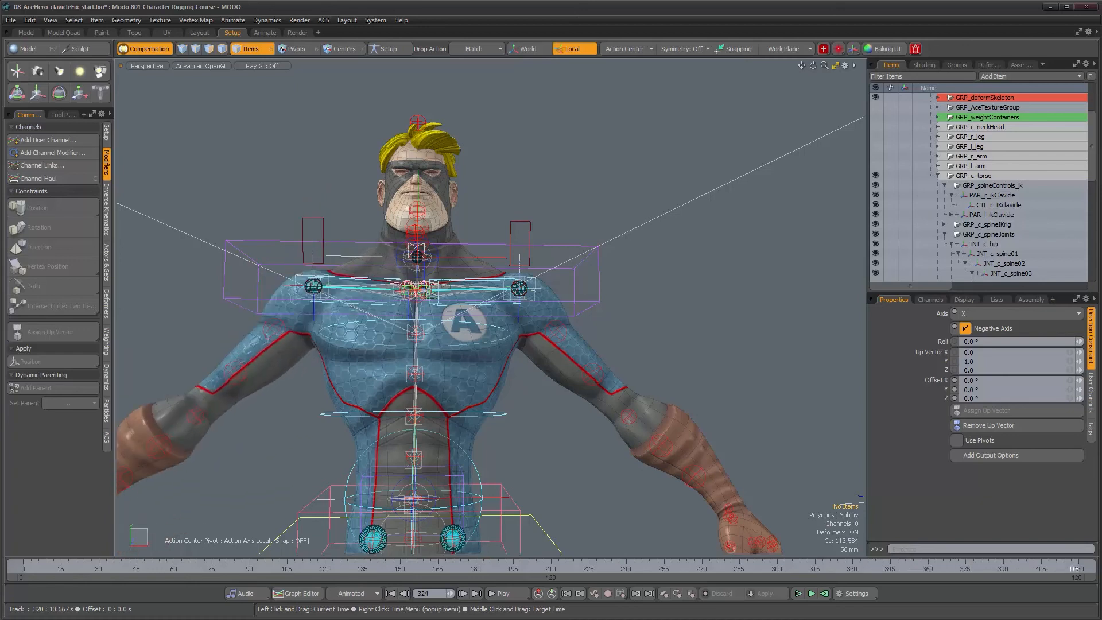
Step: Try moving the CTL_r_IKclavicle control at frame 420 to test the right clavicle, and undo the move
{"action": "left_click", "coordinate": [322, 221]}
{"action": "key", "text": "w"}
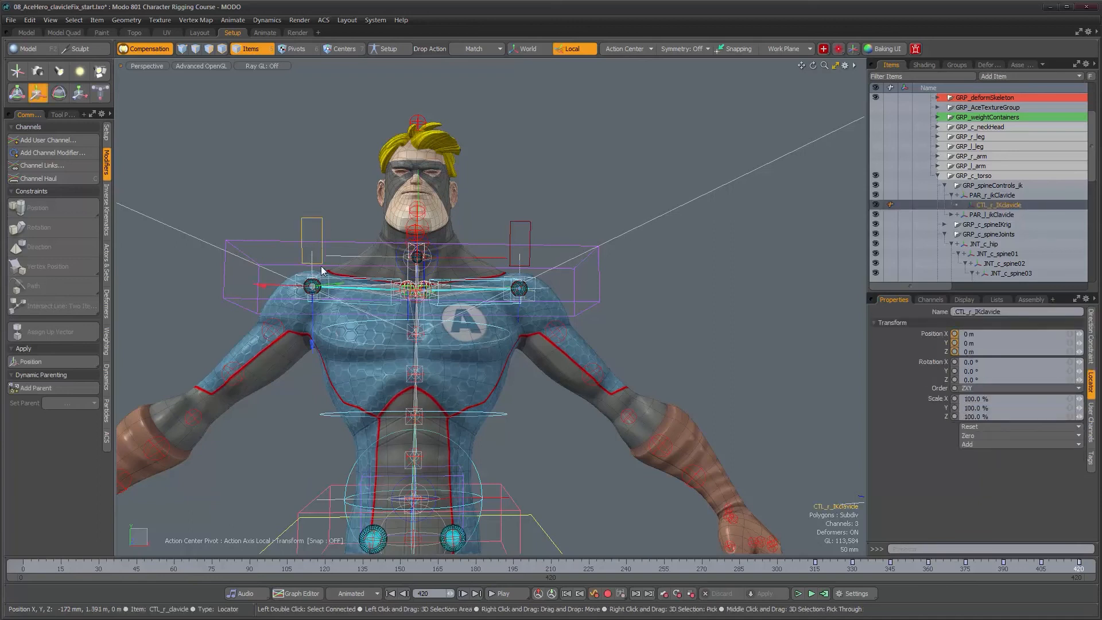
{"action": "left_click_drag", "start_coordinate": [311, 285], "coordinate": [398, 328]}
{"action": "key", "text": "ctrl+z"}
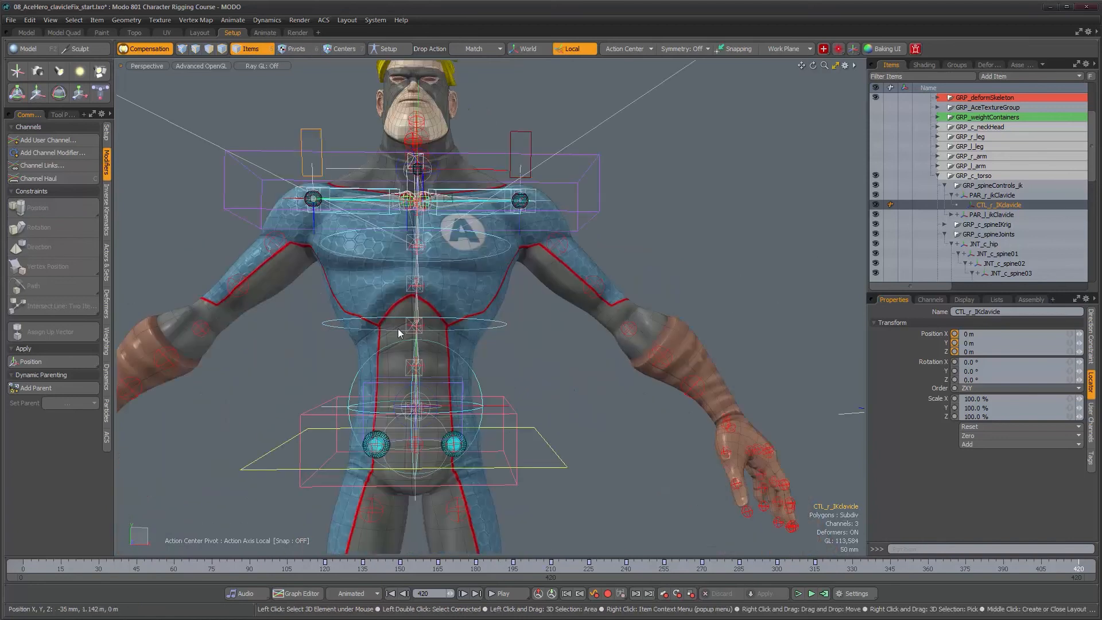
{"action": "left_click_drag", "start_coordinate": [398, 328], "coordinate": [659, 521], "text": "alt"}
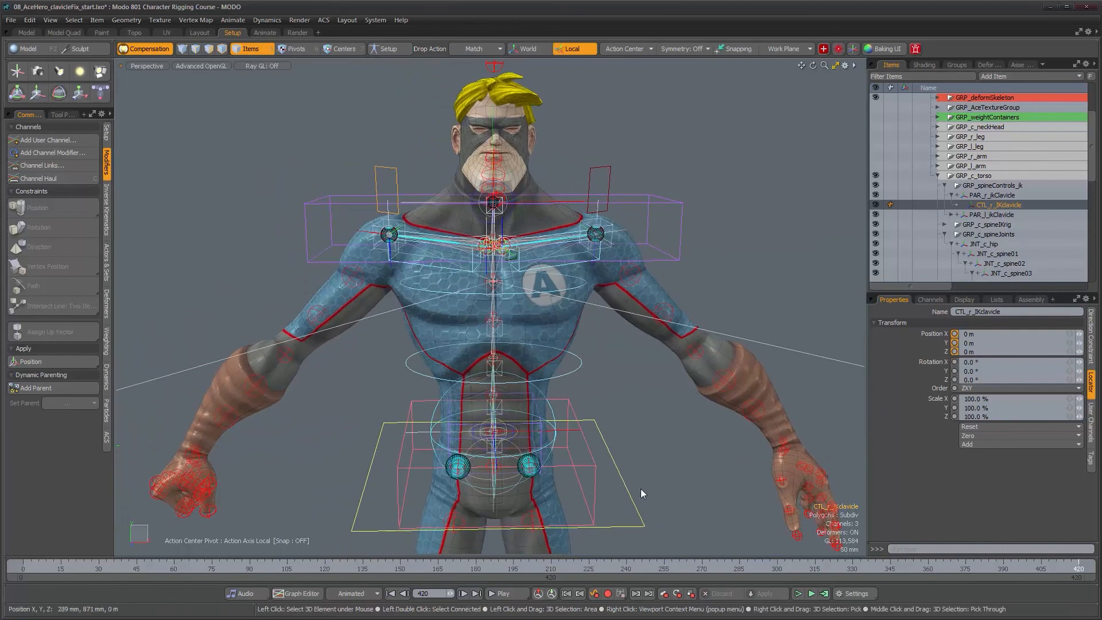